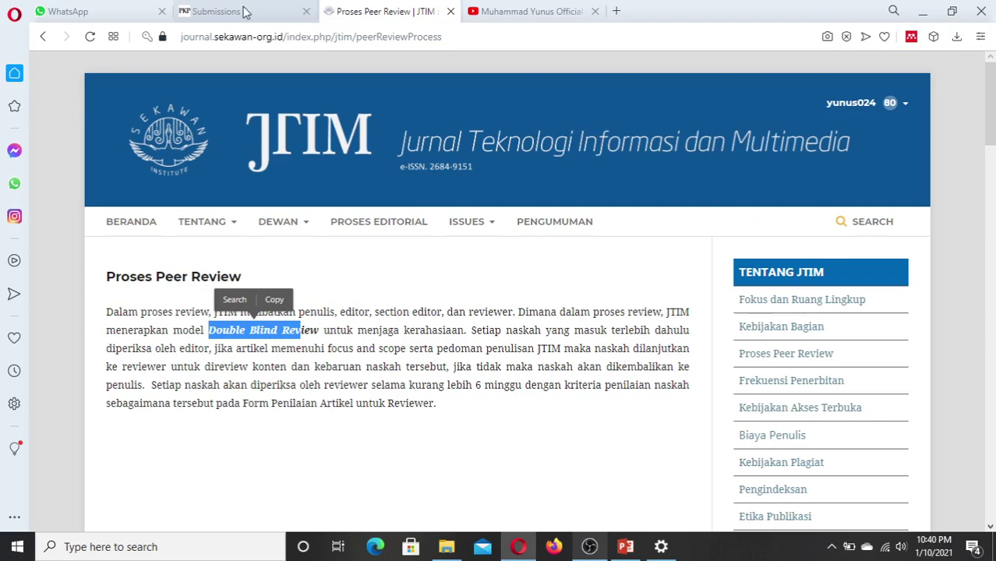
Step: Switch to the journal's Submissions page and look through the All Active and Archives lists
click(245, 12)
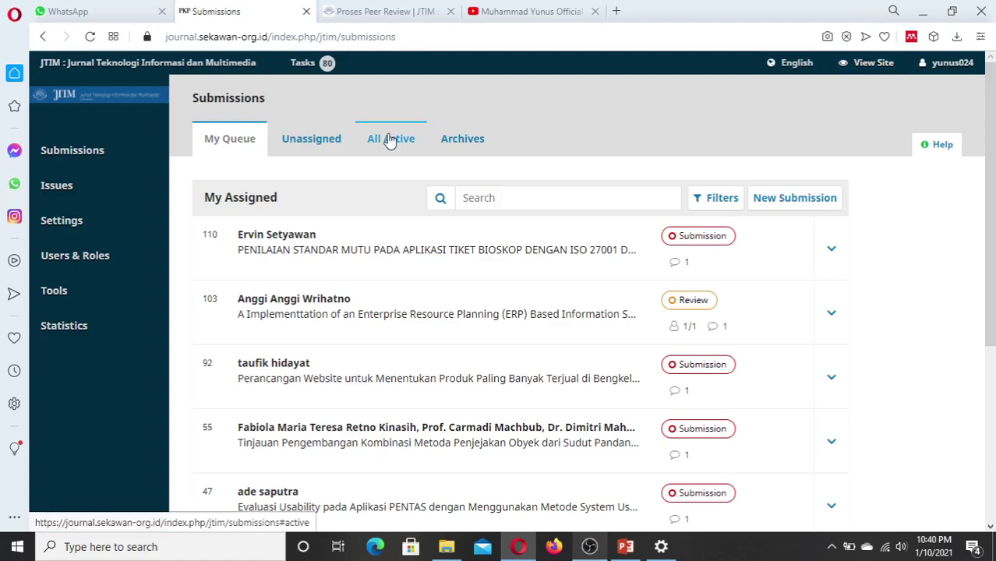
click(396, 150)
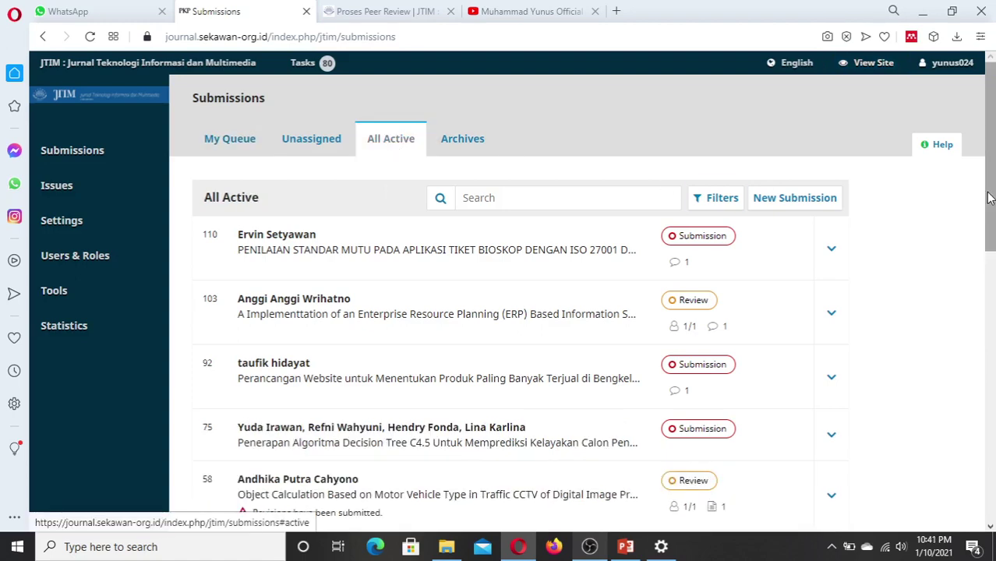
drag(991, 153, 478, 181)
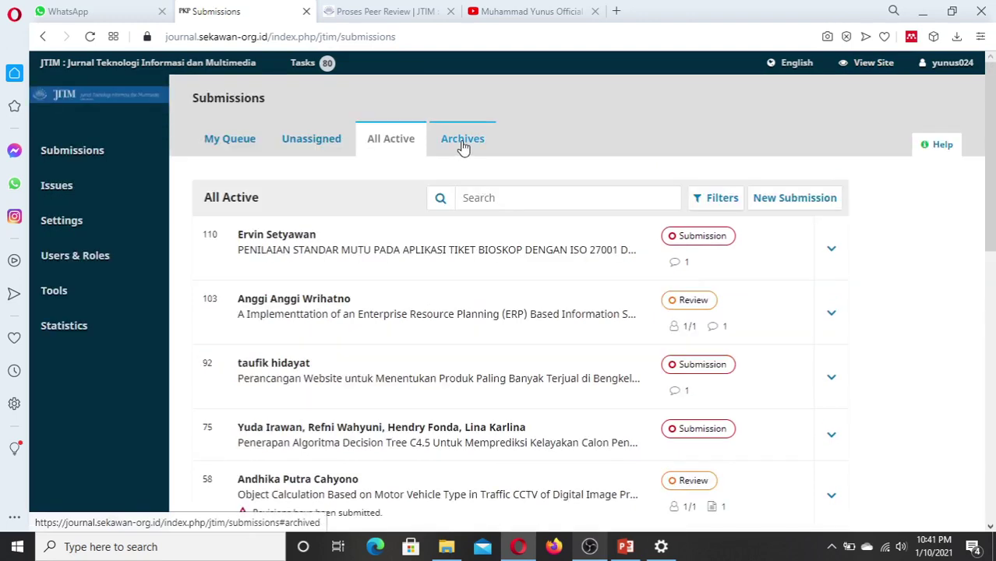
click(466, 147)
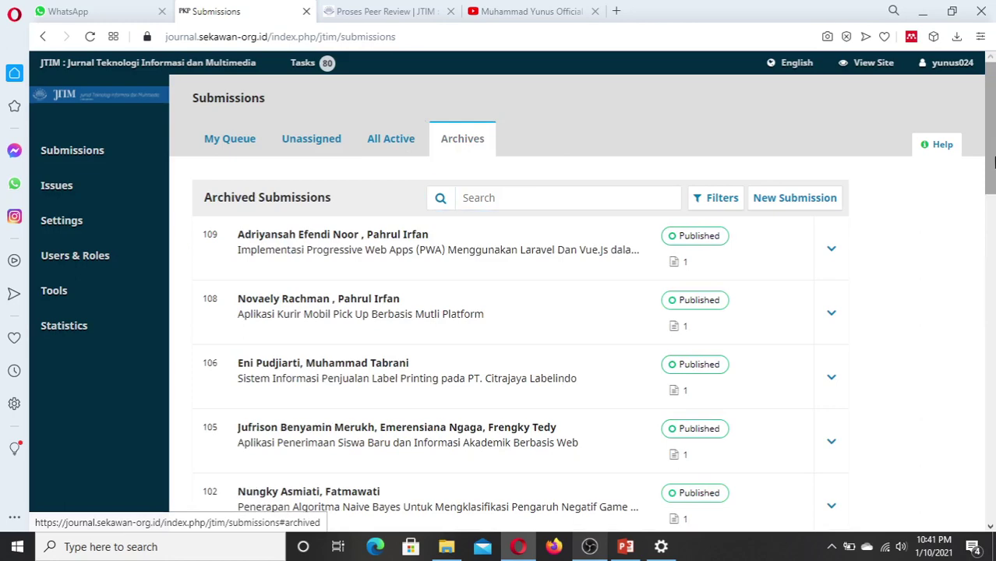
scroll(966, 230, down, 2)
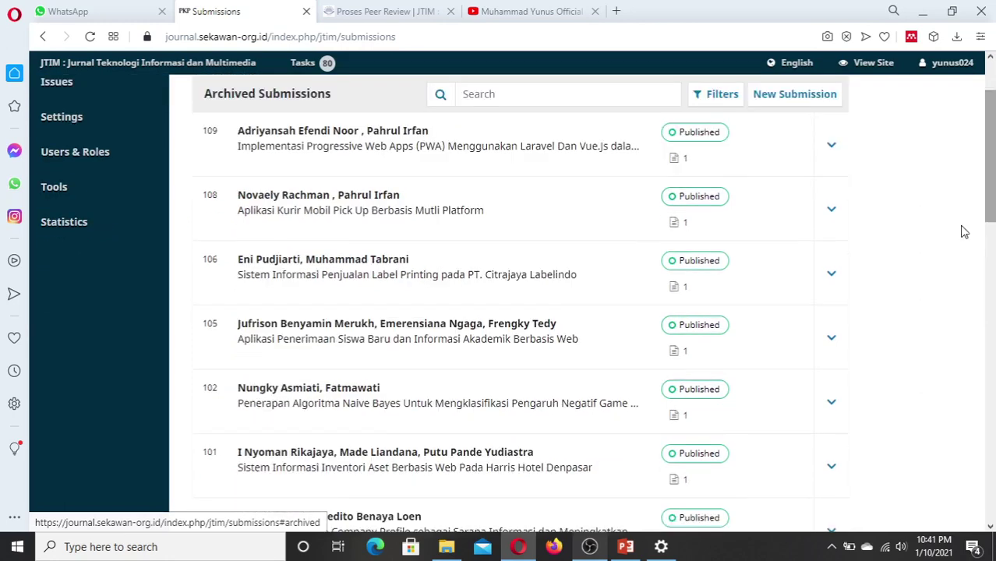
drag(991, 164, 991, 315)
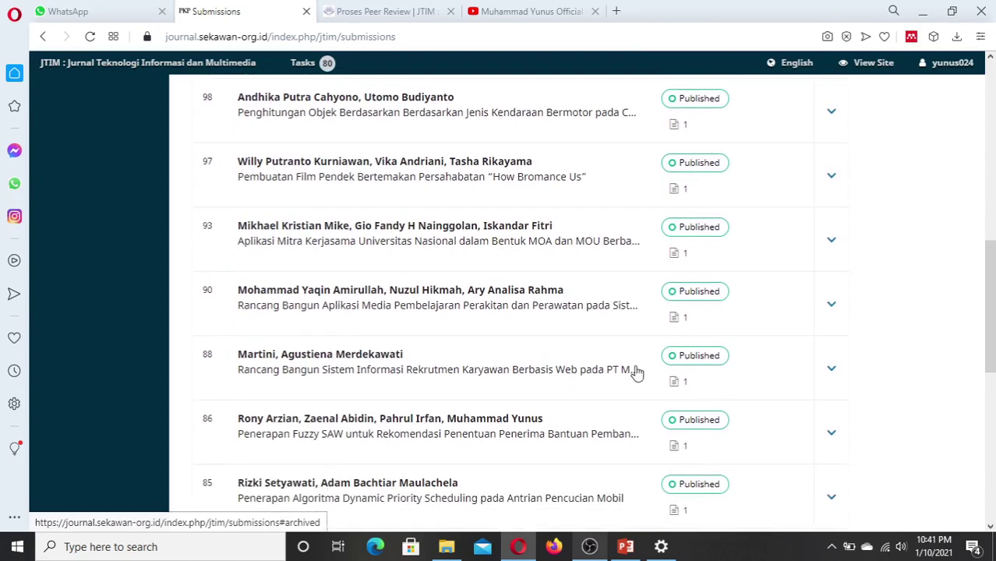
Step: Open the archived article "Rancang Bangun Aplikasi Media Pembelajaran Perakitan dan Perawatan" and examine its Review stage, including files, reviewers and revisions
click(357, 294)
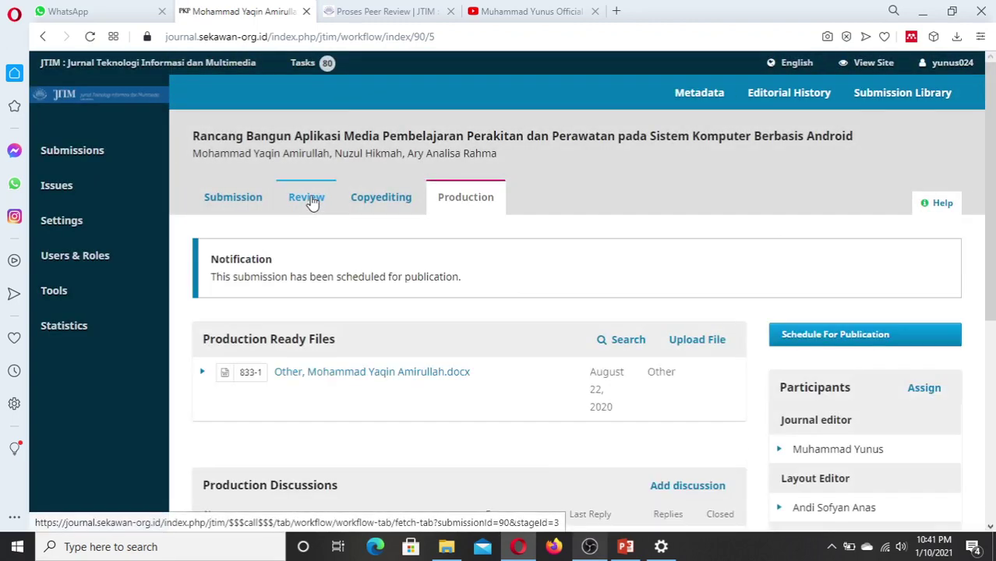
click(312, 202)
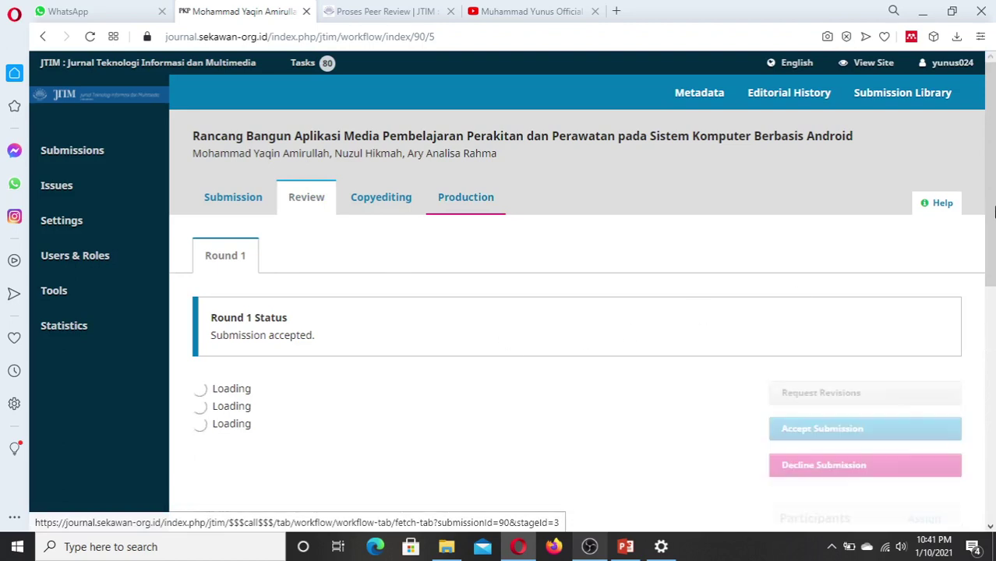
scroll(994, 181, down, 3)
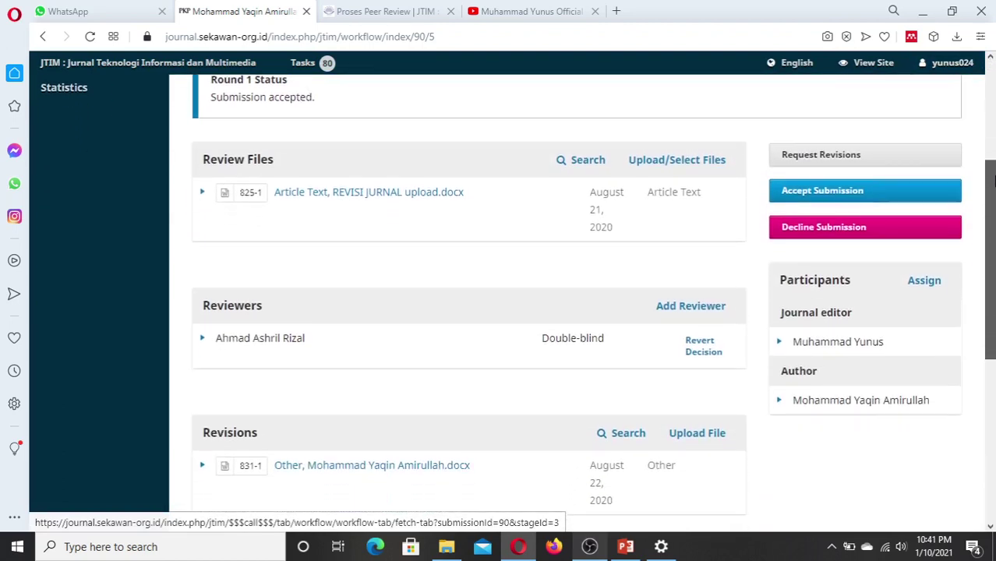
scroll(994, 181, down, 2)
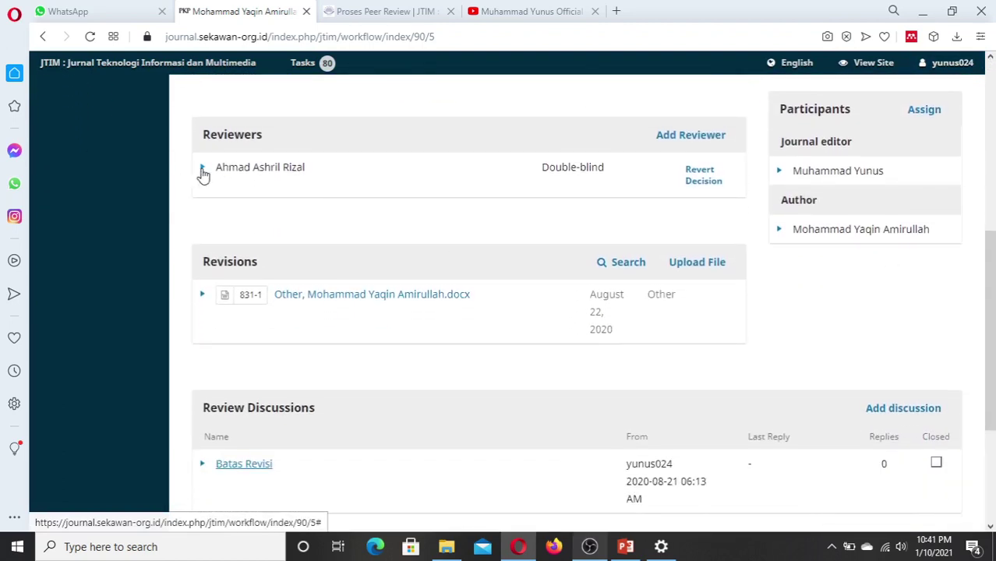
Step: Read through the assigned reviewer's completed review, from the abstract comments to the recommendation and rating, and close the review details
click(203, 173)
click(275, 214)
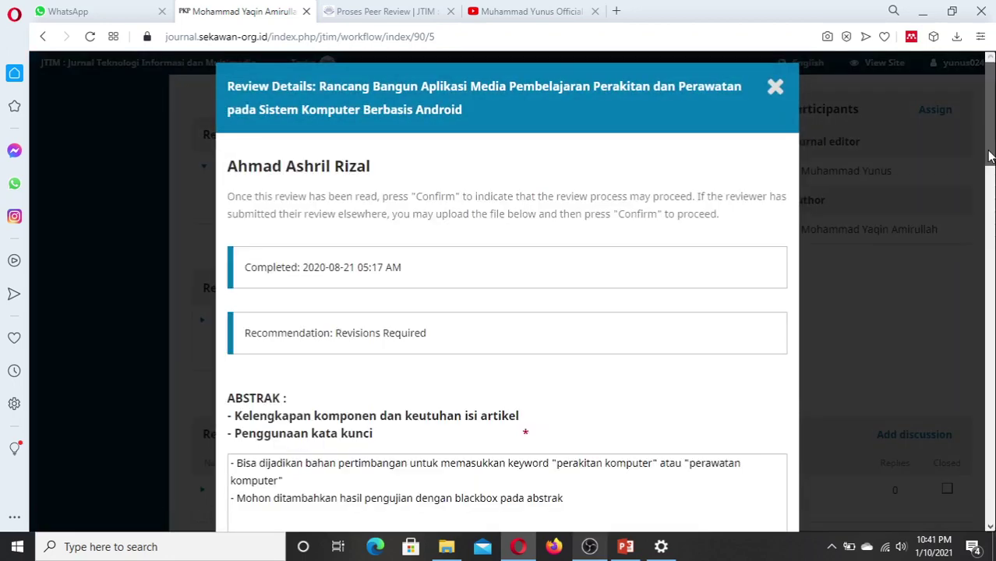
drag(990, 163, 991, 511)
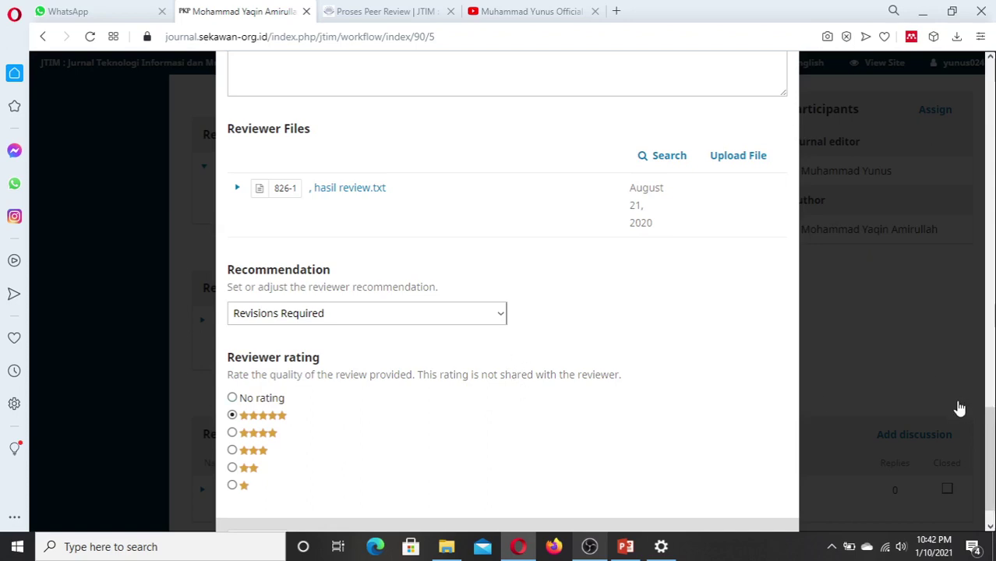
drag(990, 455, 989, 109)
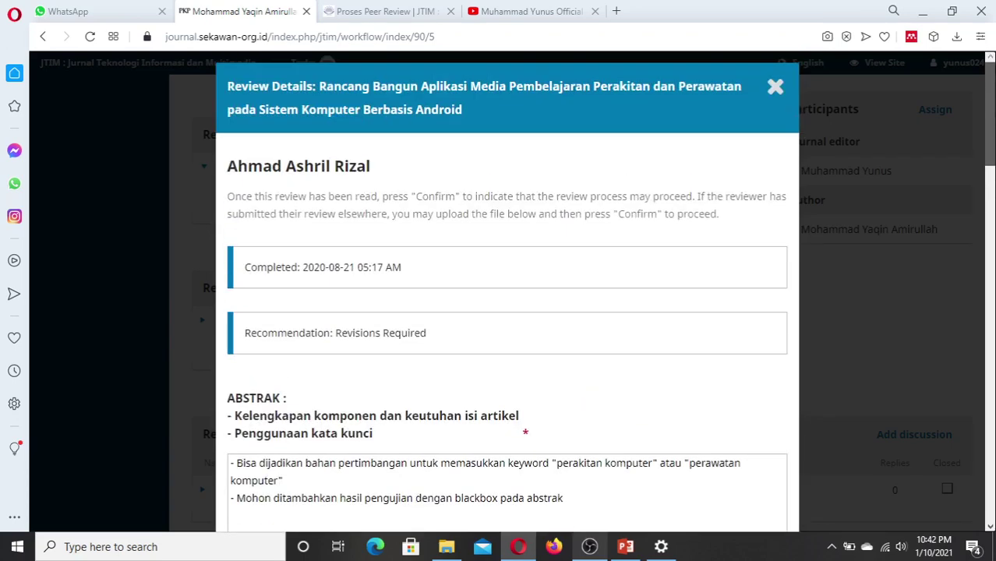
click(776, 89)
Step: Return to the journal's submissions list and show all active submissions
click(394, 11)
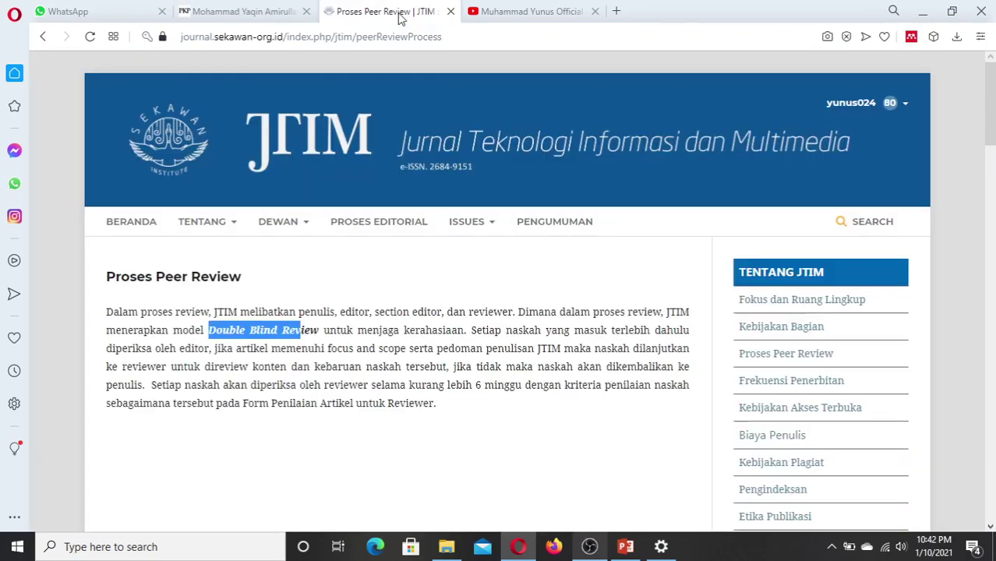
click(215, 9)
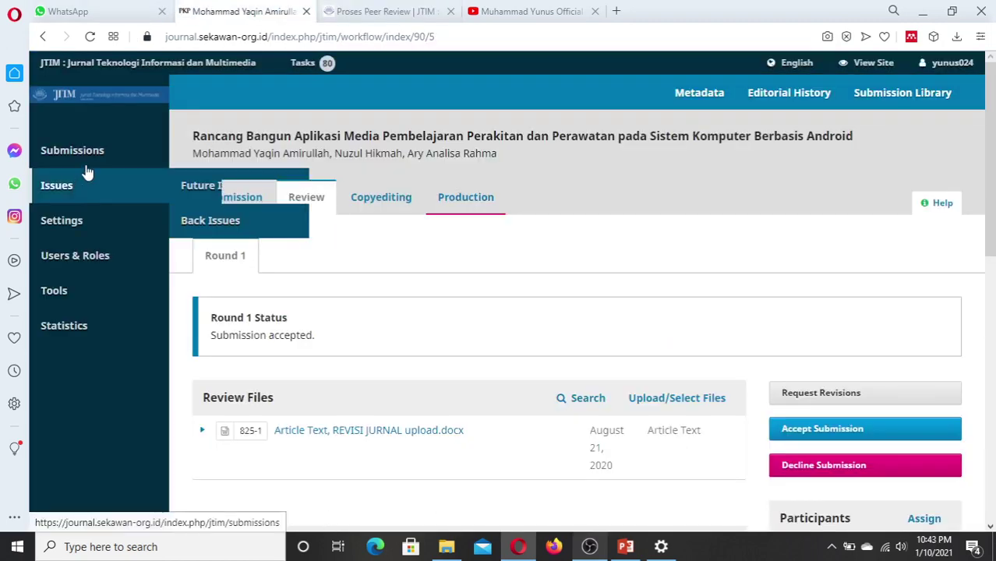
click(78, 153)
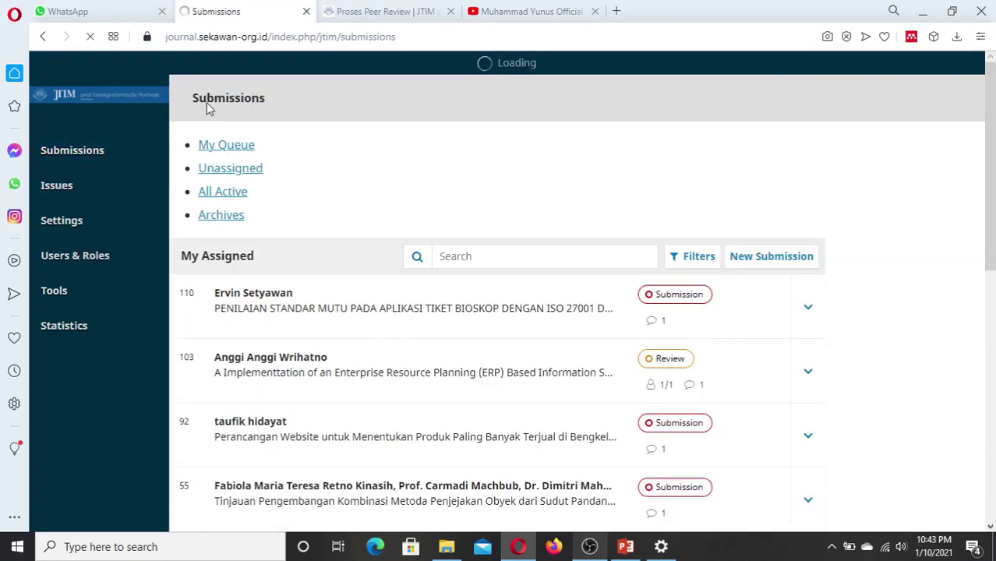
click(347, 11)
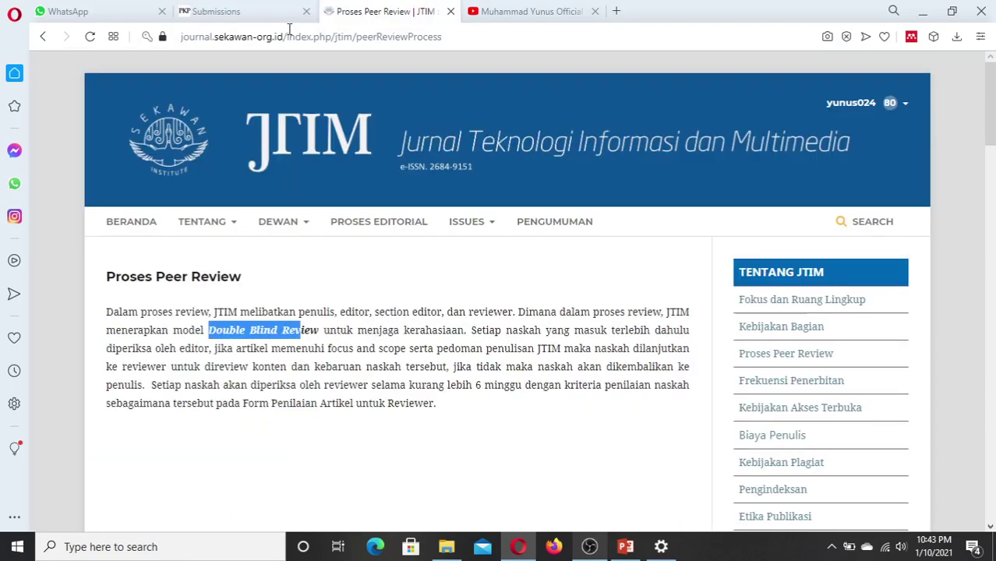
click(251, 13)
click(402, 143)
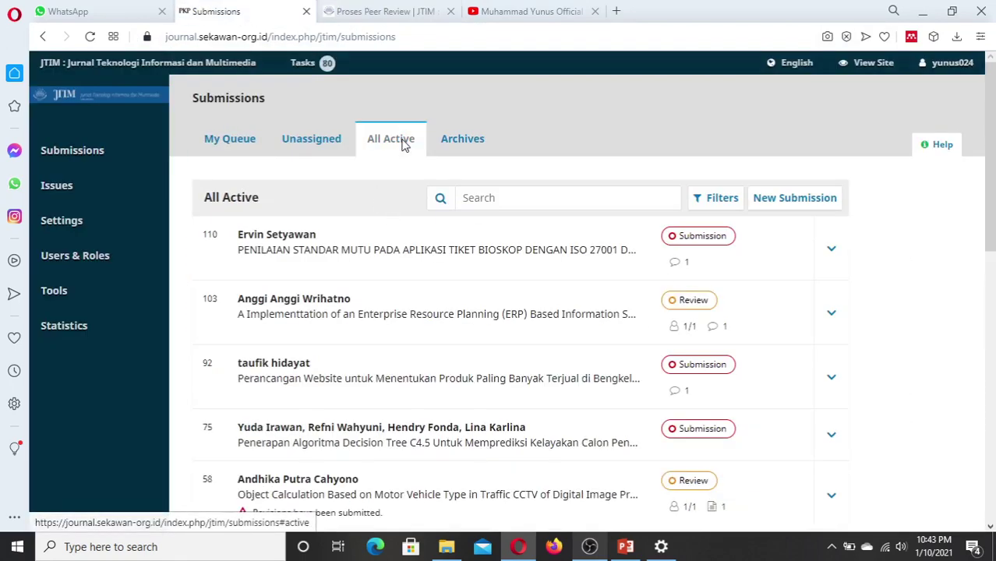
Step: Open the active submission "PENILAIAN STANDAR MUTU PADA APLIKASI TIKET BIOSKOP" and examine its submission files and pre-review discussions
drag(992, 195, 993, 204)
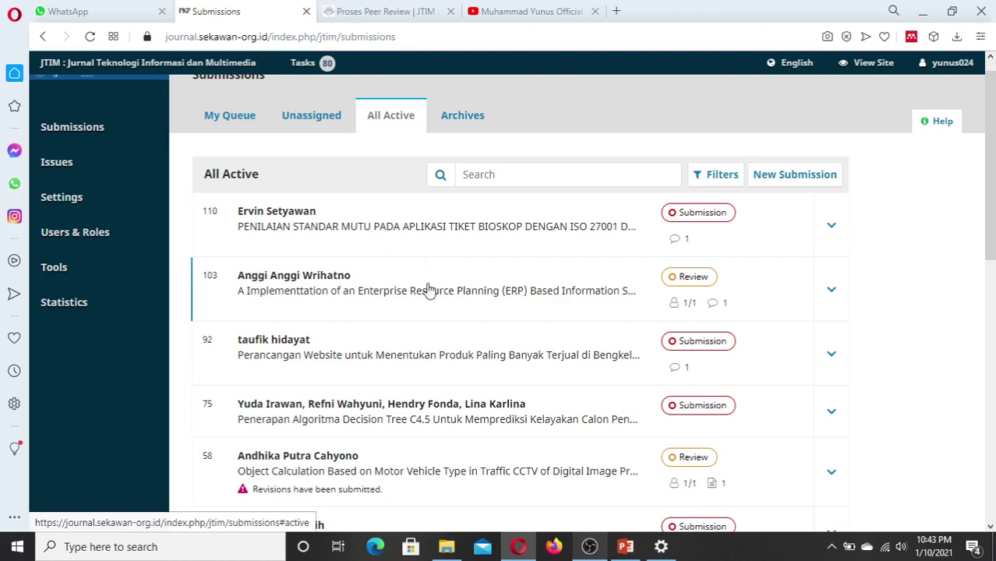
click(382, 228)
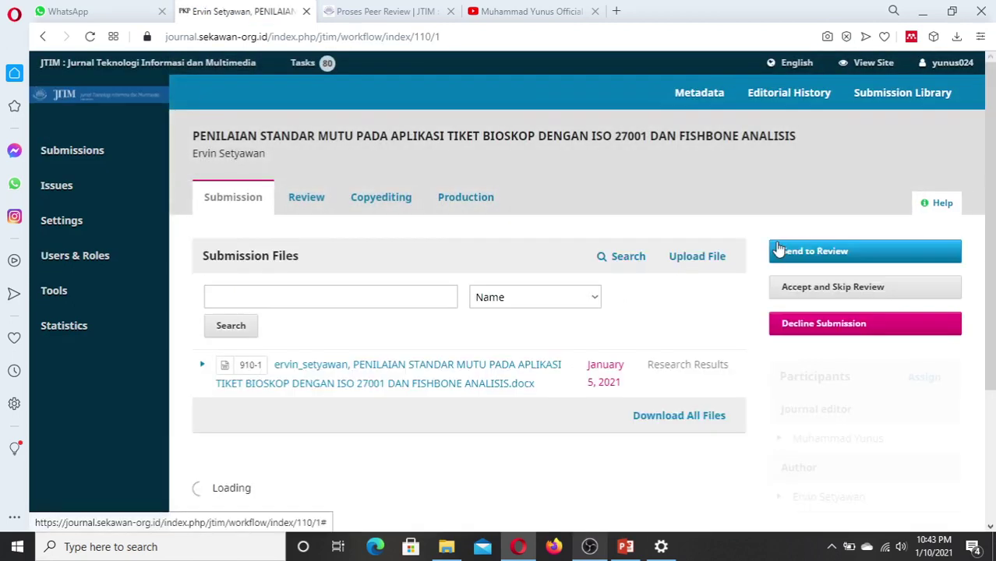
drag(992, 109, 992, 155)
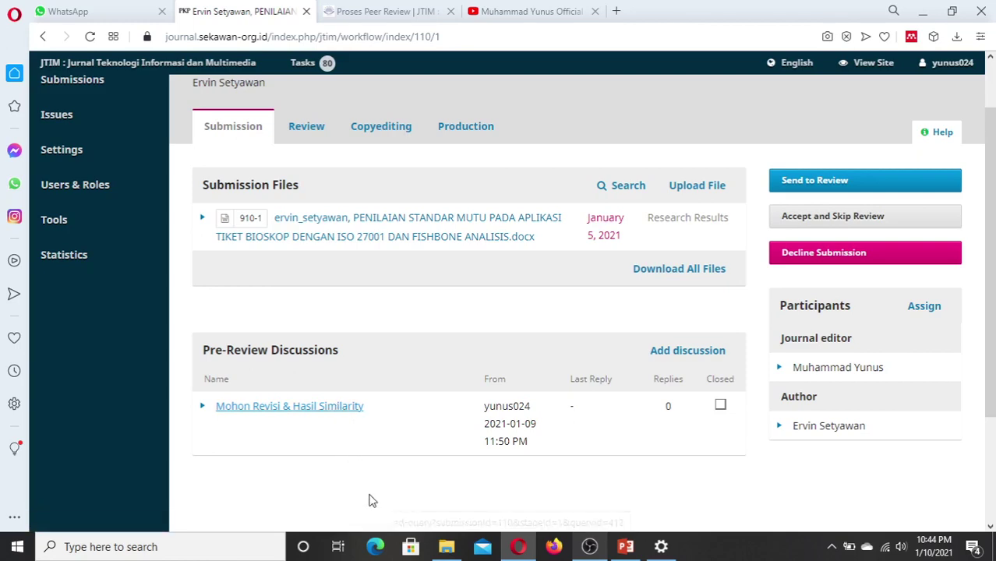
Step: Switch to File Explorer, open the author's folder under Vol 2 No 4 2021 and refresh its contents
click(451, 549)
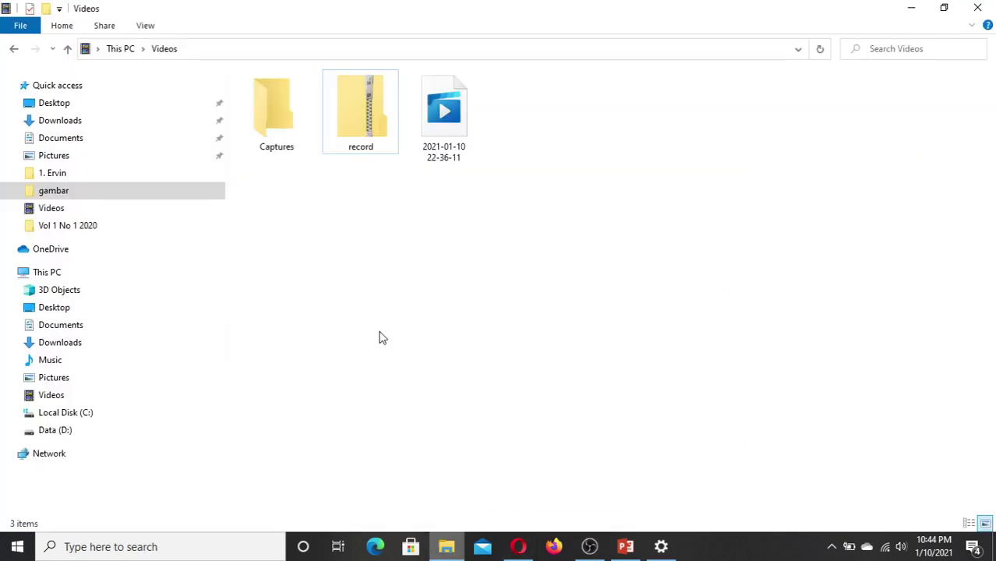
click(58, 430)
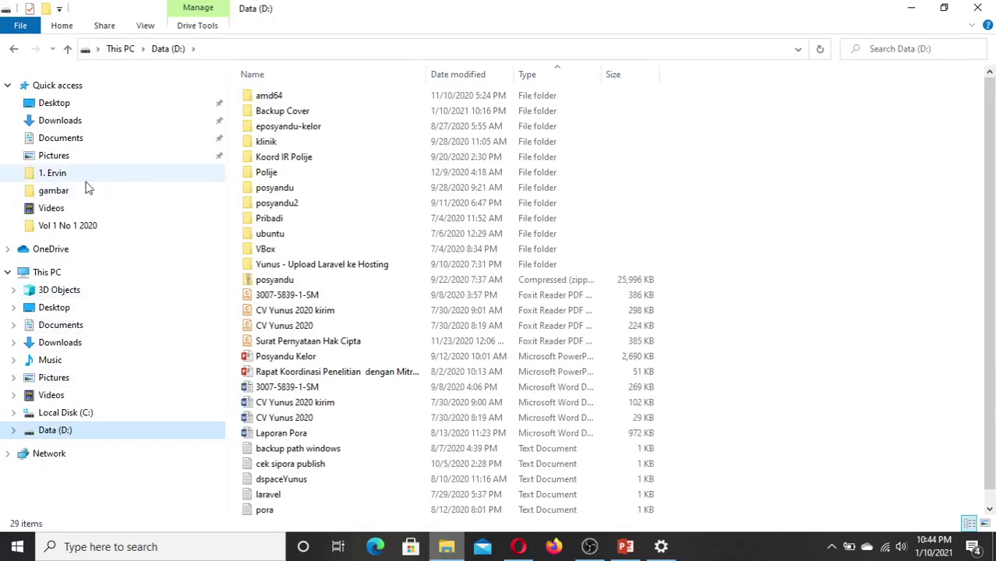
click(53, 178)
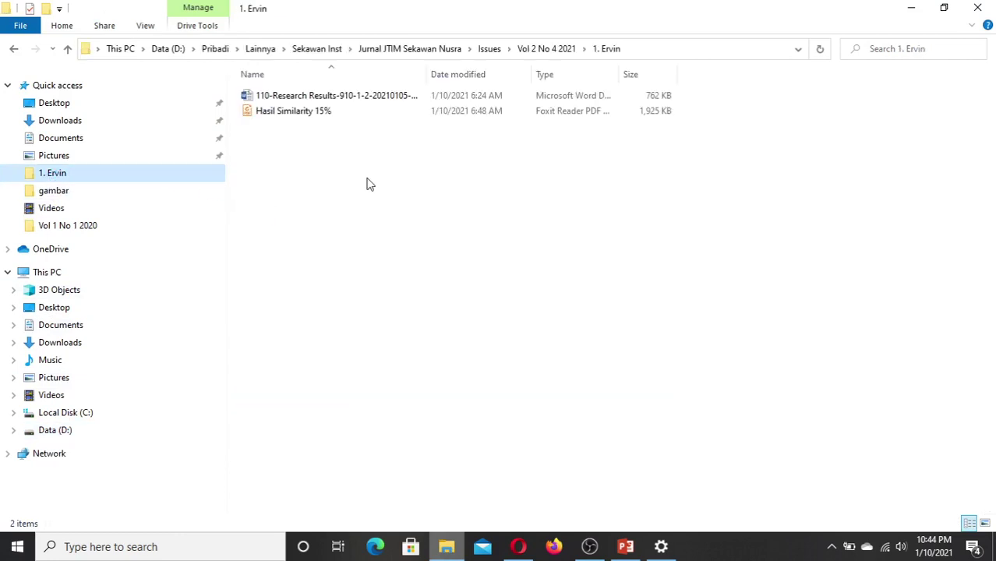
right_click(348, 170)
click(389, 230)
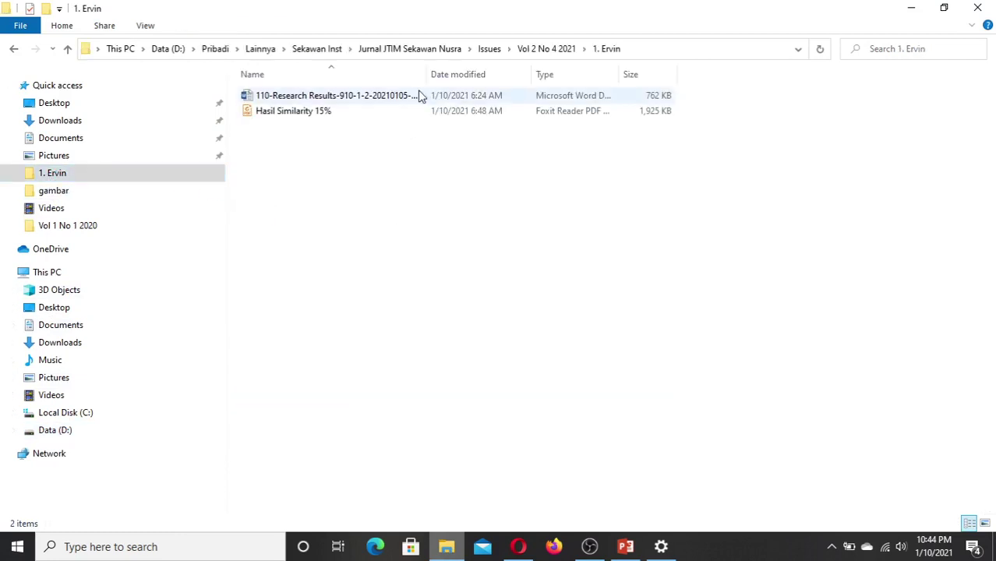
double_click(427, 74)
click(403, 103)
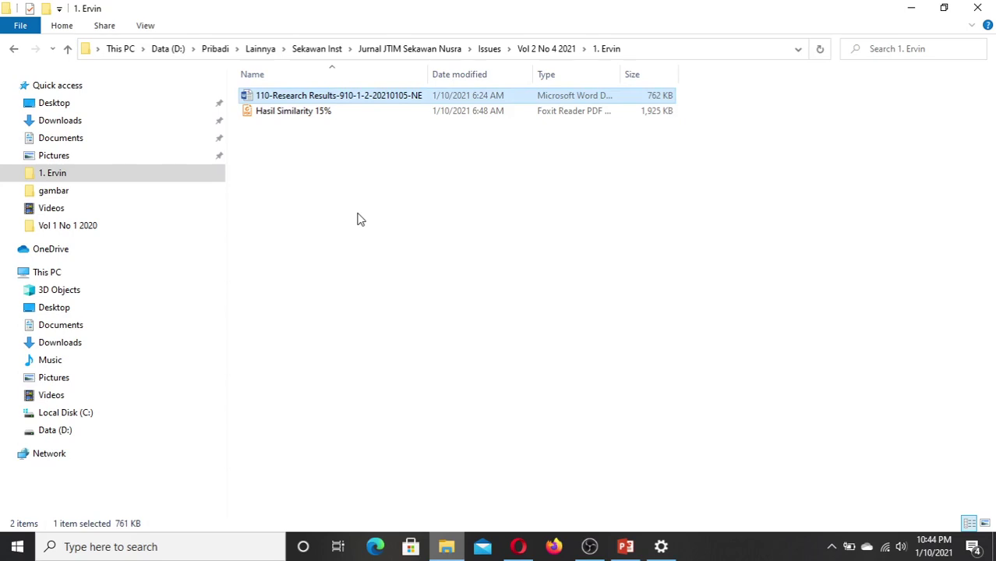
key(ctrl+v)
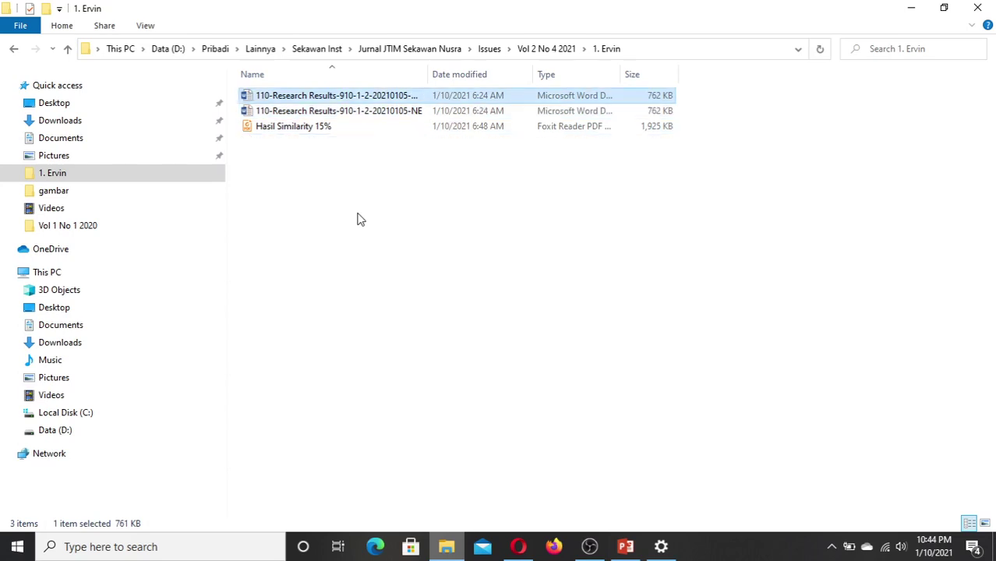
key(F2)
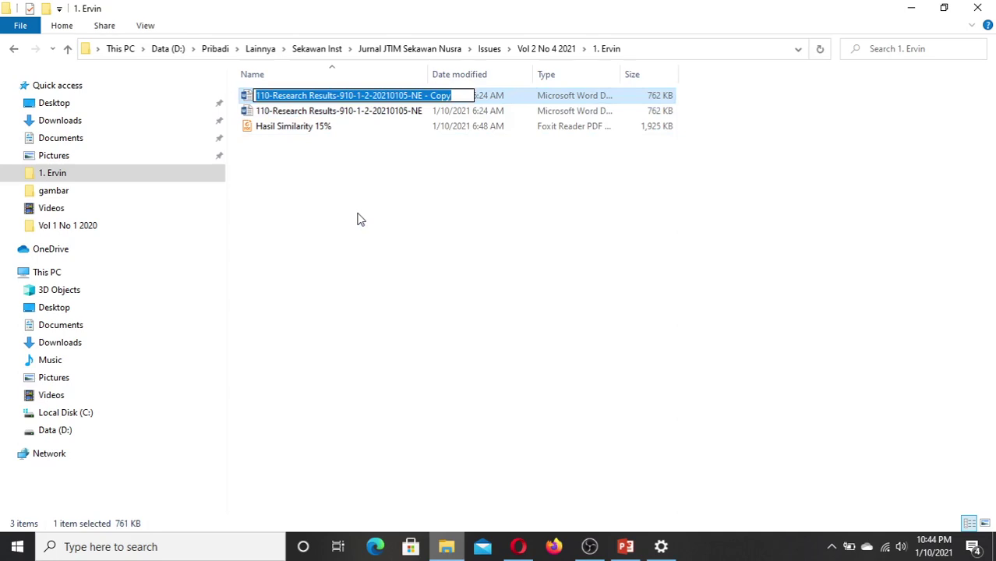
click(453, 96)
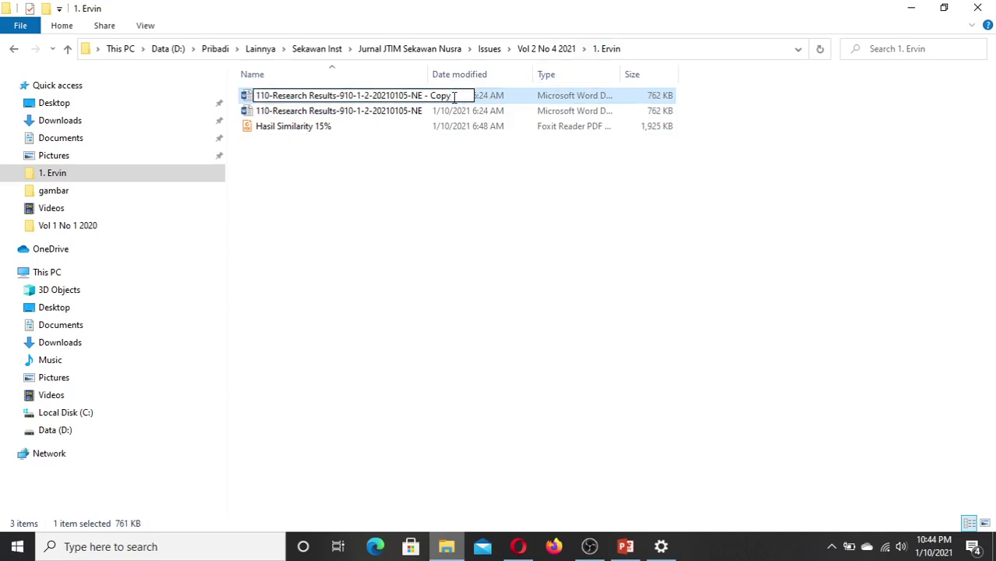
key(BackSpace)
key(BackSpace)
key(BackSpace)
key(BackSpace)
key(BackSpace)
key(BackSpace)
key(BackSpace)
key(BackSpace)
key(BackSpace)
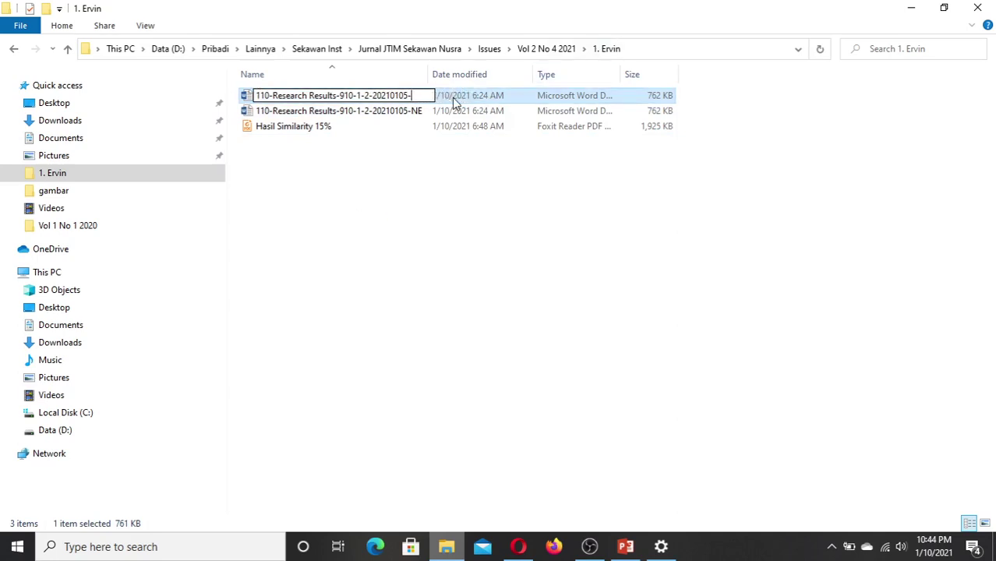
text(RA1)
key(Return)
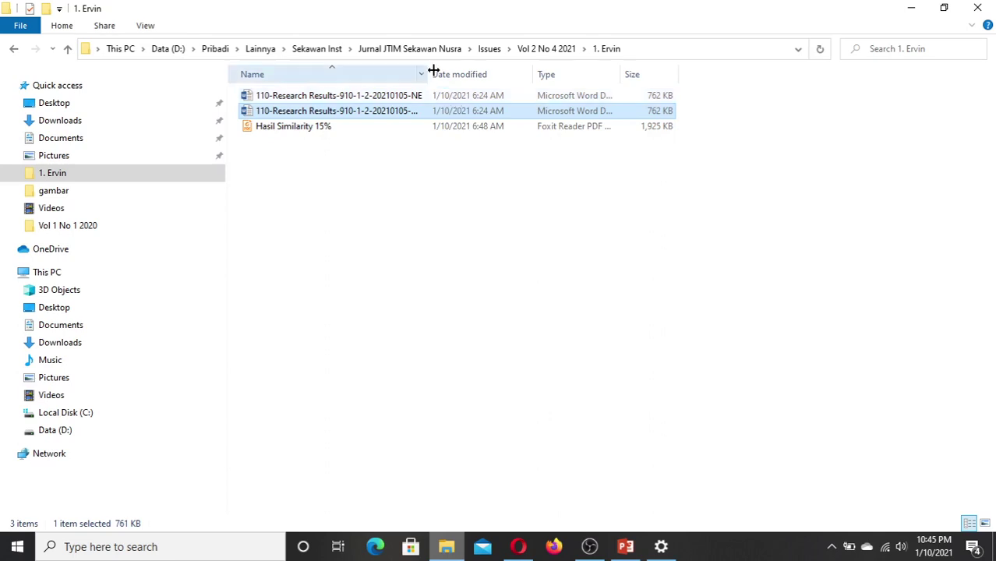
Step: Widen the Name column to fit the full RA1 file name and refresh the folder
double_click(434, 70)
click(441, 159)
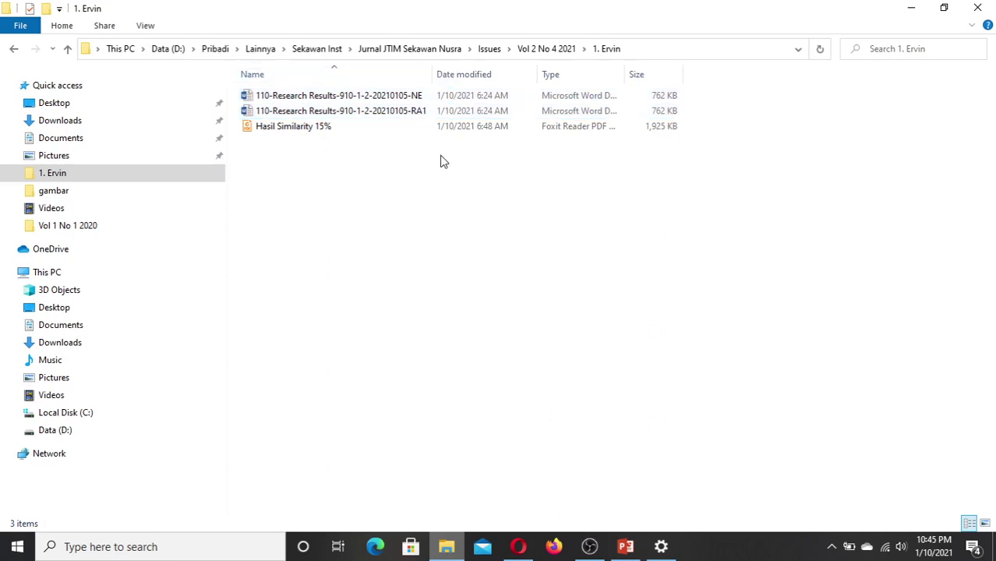
right_click(402, 215)
click(426, 279)
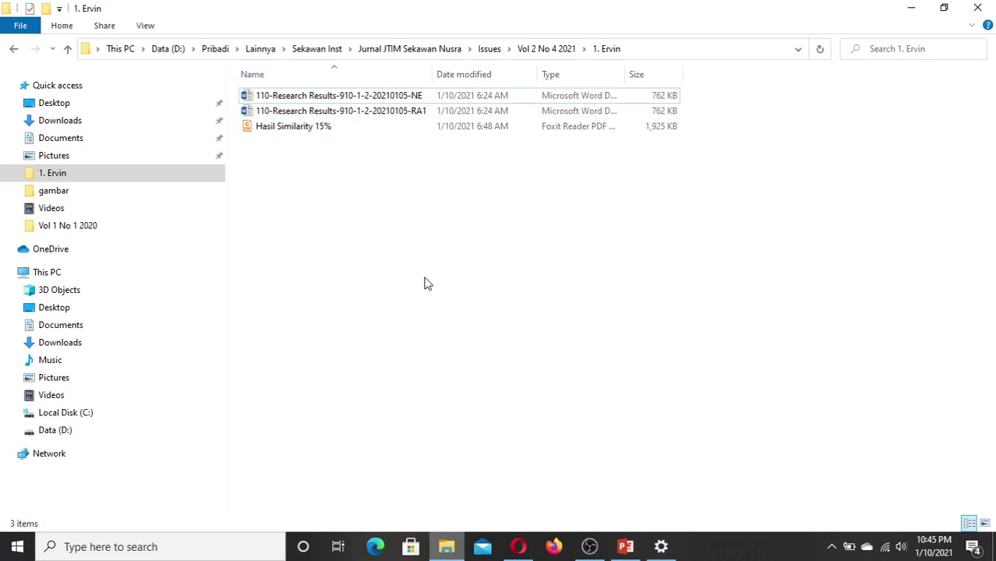
Step: Switch back to Opera with the workflow page of the "PENILAIAN STANDAR MUTU" submission
click(518, 547)
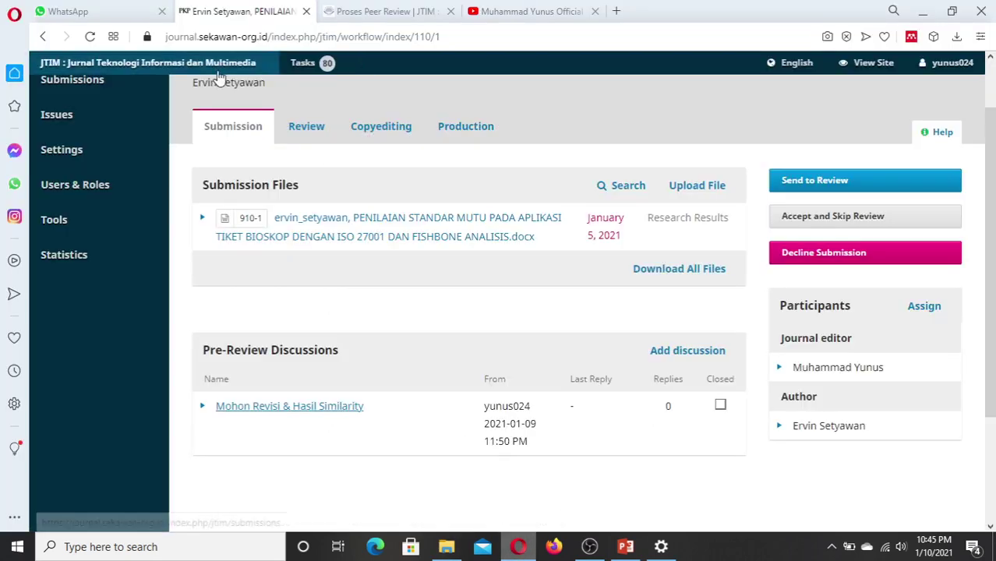
scroll(994, 234, up, 2)
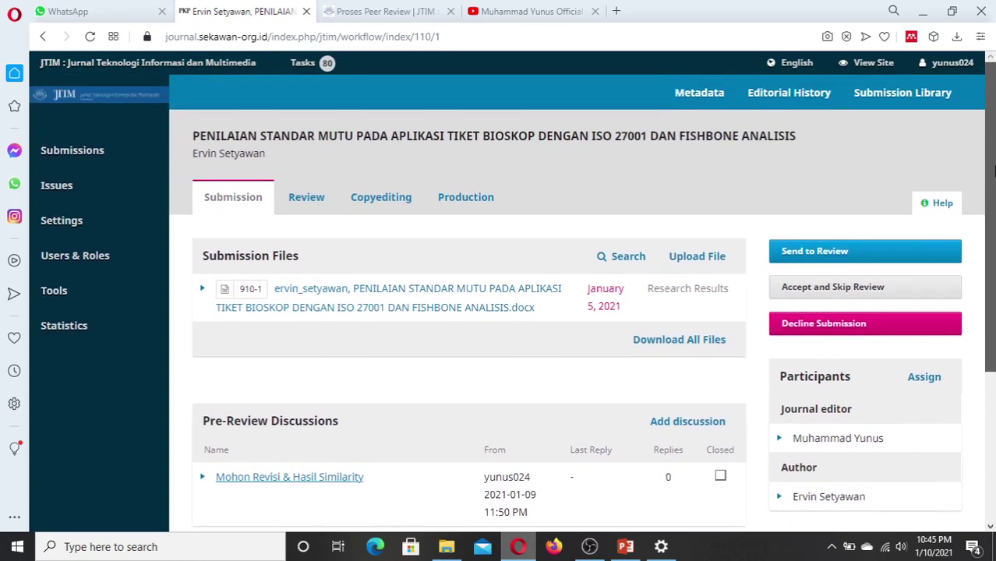
Step: Open the submission "SIMULASI SISTEM KENDALI BERBASIS PERILAKU" from the list of all active submissions
click(74, 154)
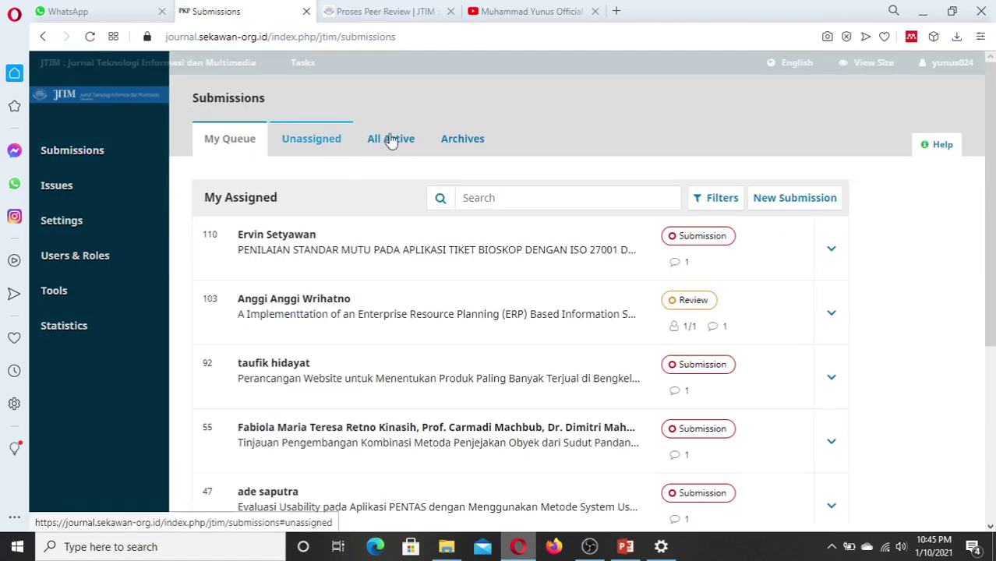
click(392, 138)
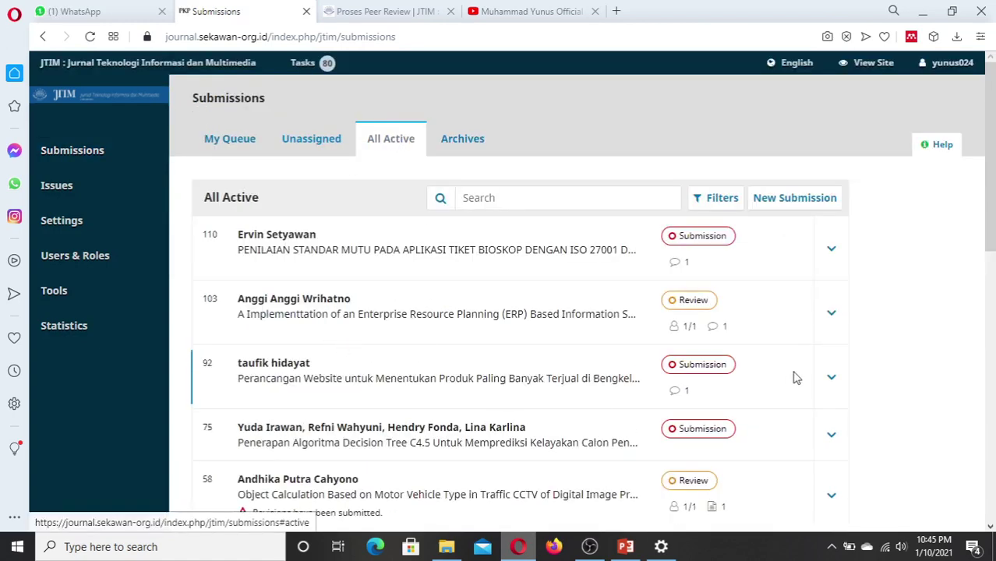
scroll(624, 280, down, 1)
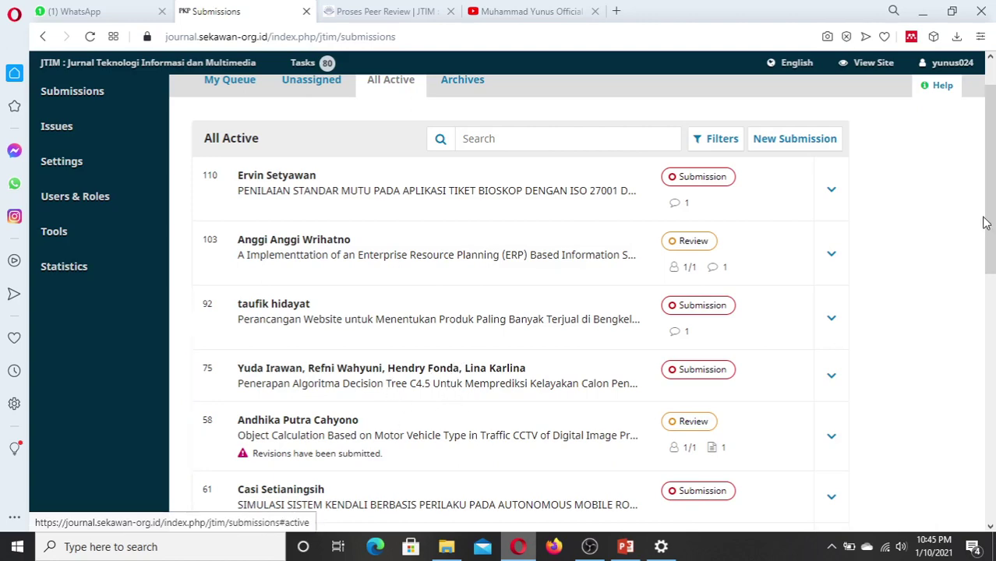
drag(988, 227, 991, 280)
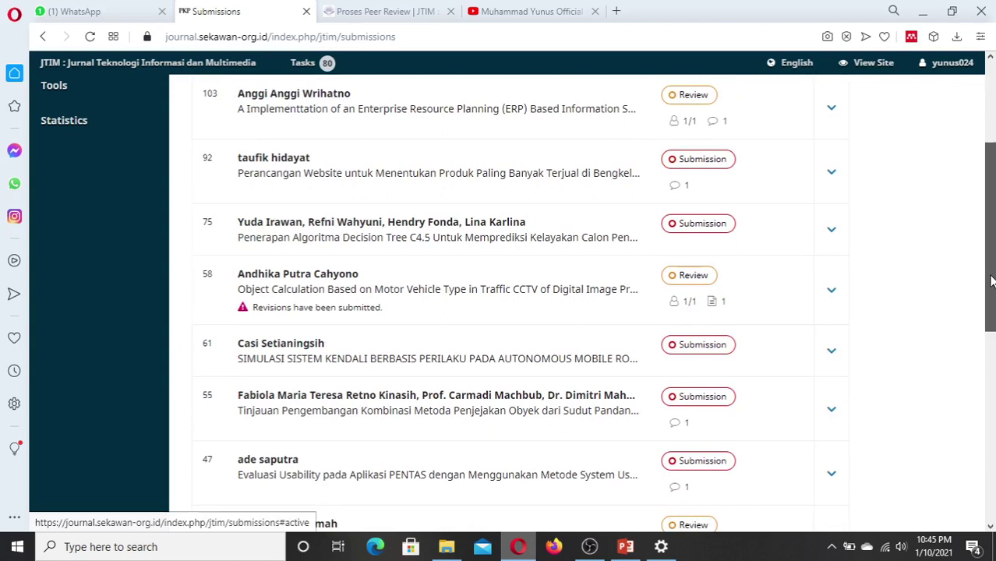
click(472, 362)
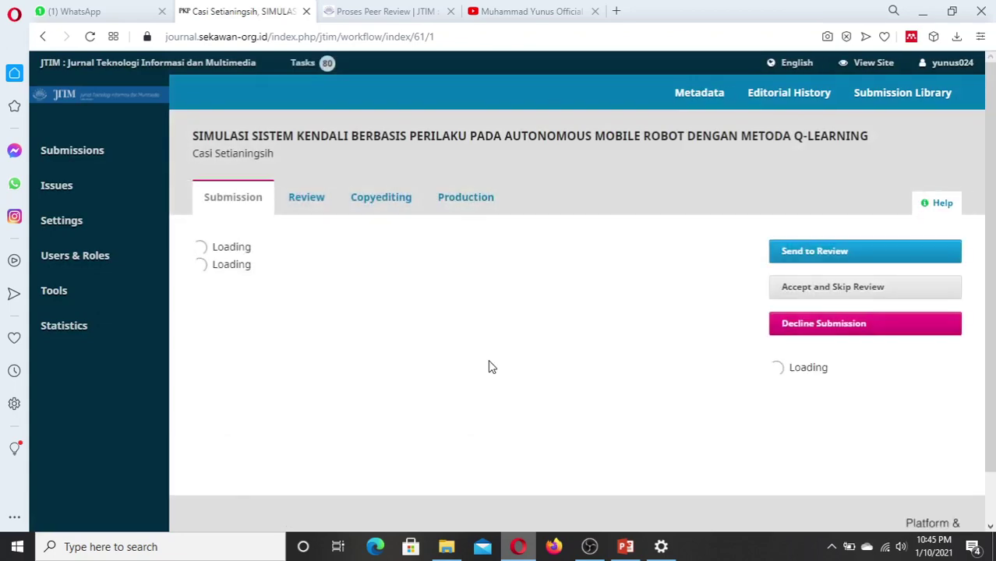
Step: View the Send to Review file selection for the Q-Learning robot submission and cancel it
mouse_move(992, 193)
mouse_down()
mouse_move(994, 246)
mouse_move(993, 185)
mouse_up()
click(813, 253)
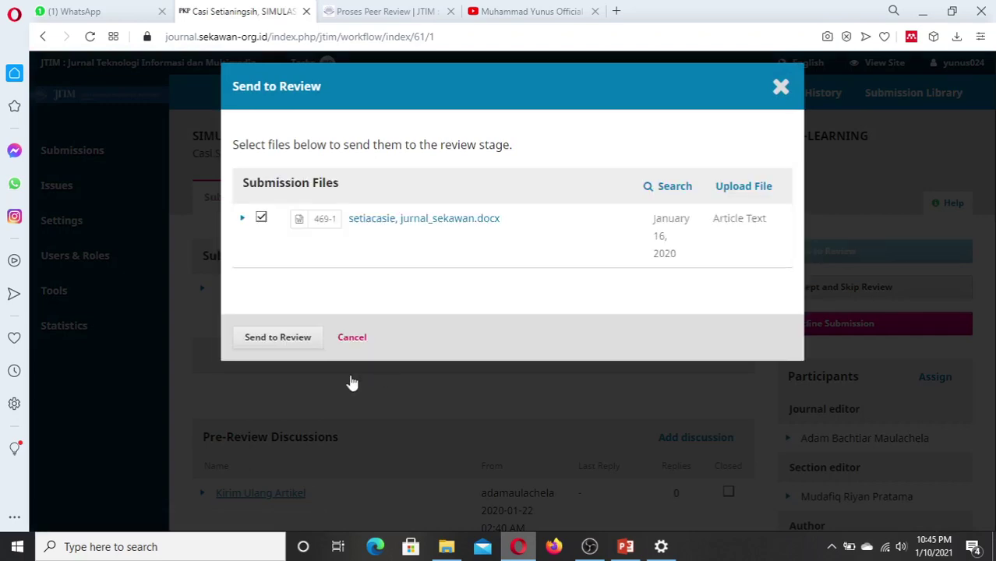
click(353, 340)
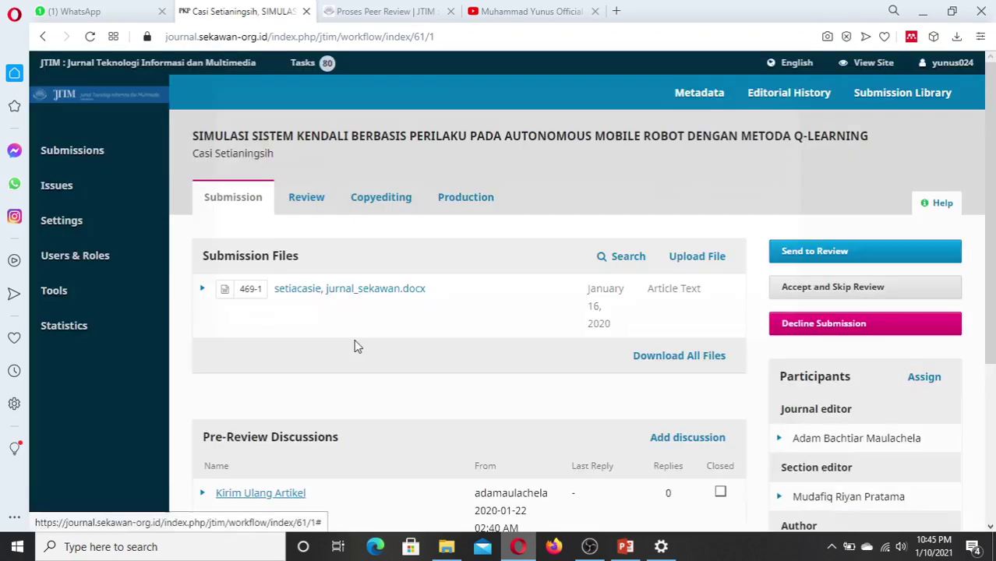
mouse_move(991, 169)
mouse_down()
mouse_move(986, 217)
mouse_move(986, 167)
mouse_up()
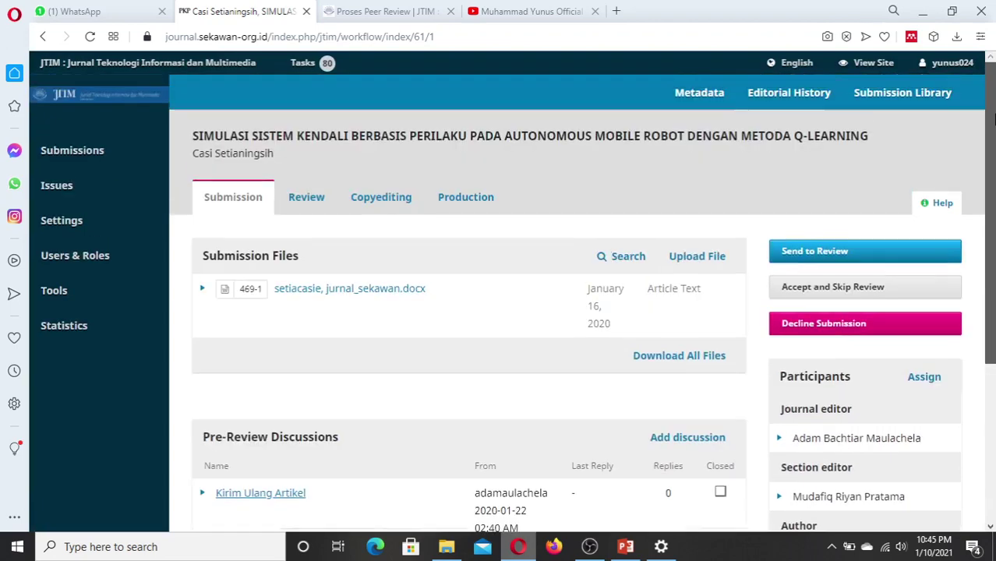
Step: Return to the submissions list and open the ERP service industry submission down to its Reviewers section
click(67, 167)
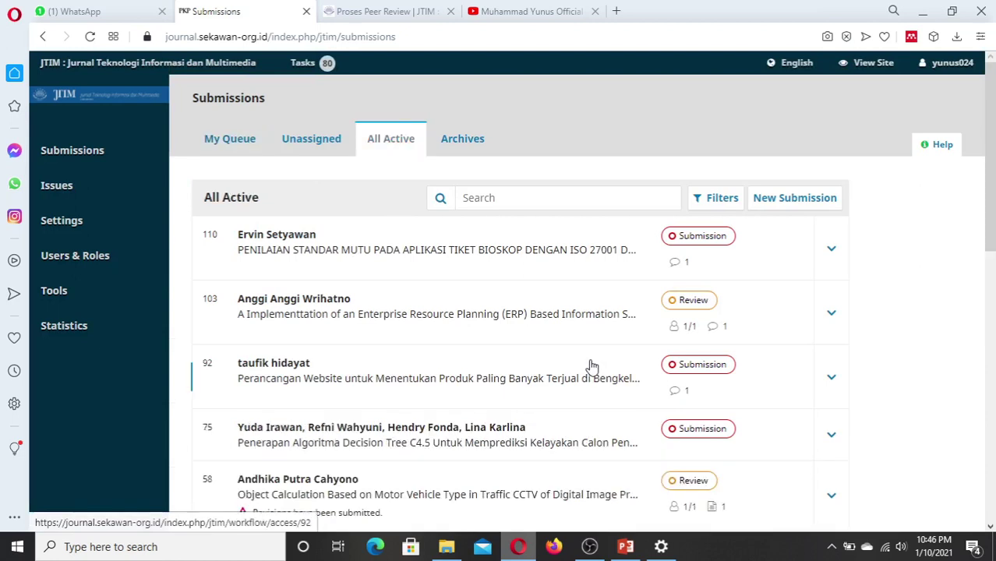
click(354, 314)
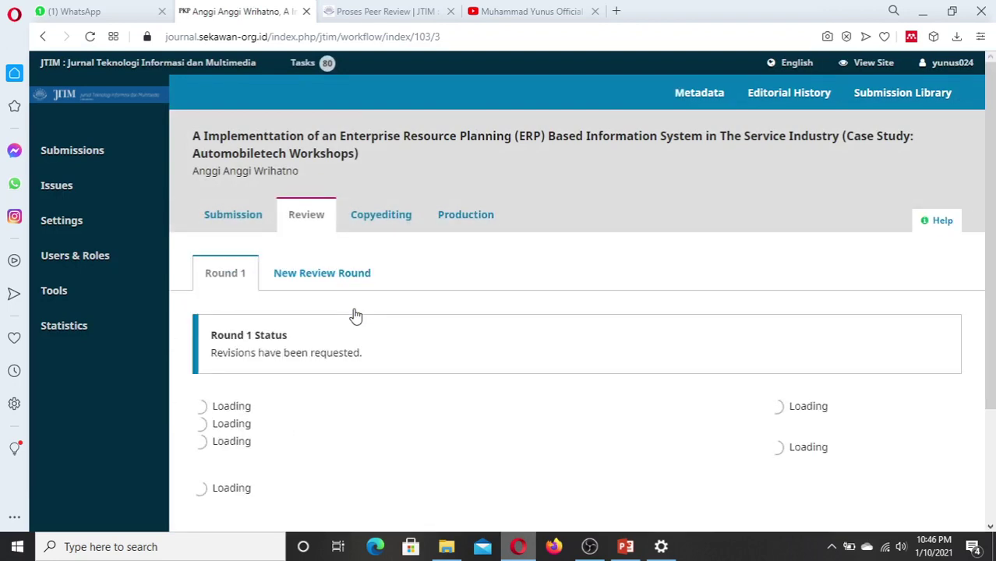
scroll(993, 181, down, 5)
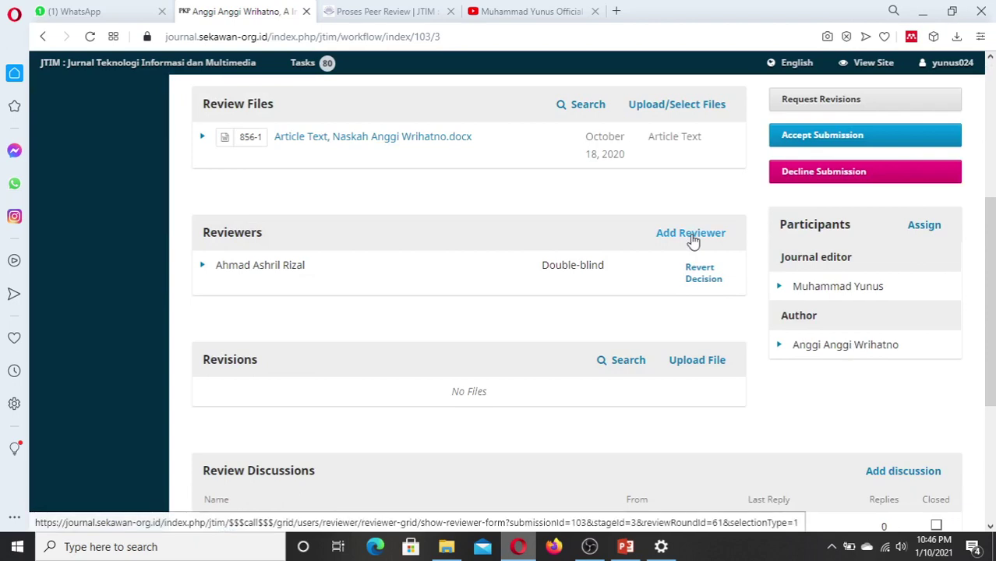
Step: View the Add Reviewer form for the candidate from Universitas Pendidikan Mandalika, cancel it, and go back to the submissions list
click(691, 238)
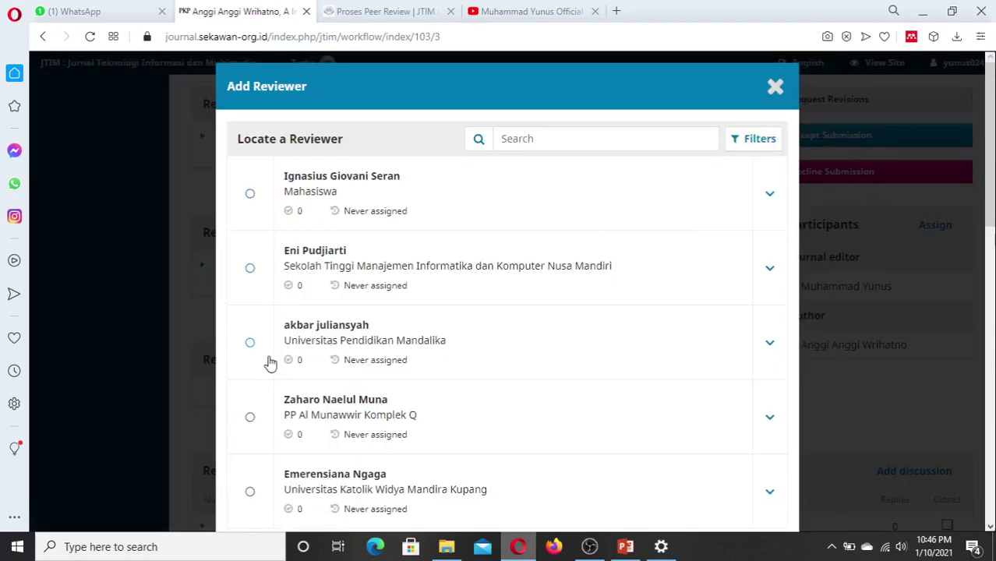
click(249, 343)
drag(988, 206, 990, 520)
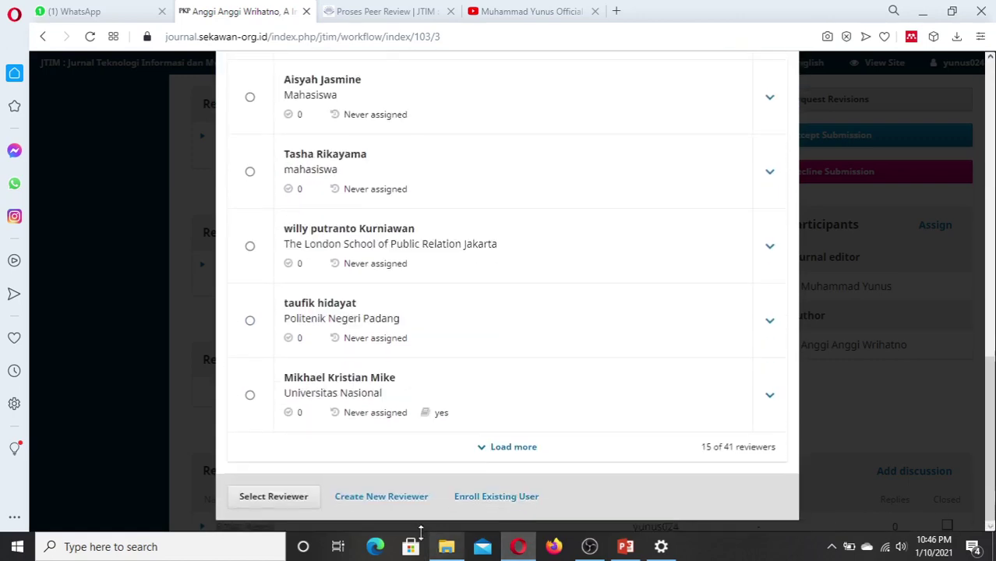
click(294, 497)
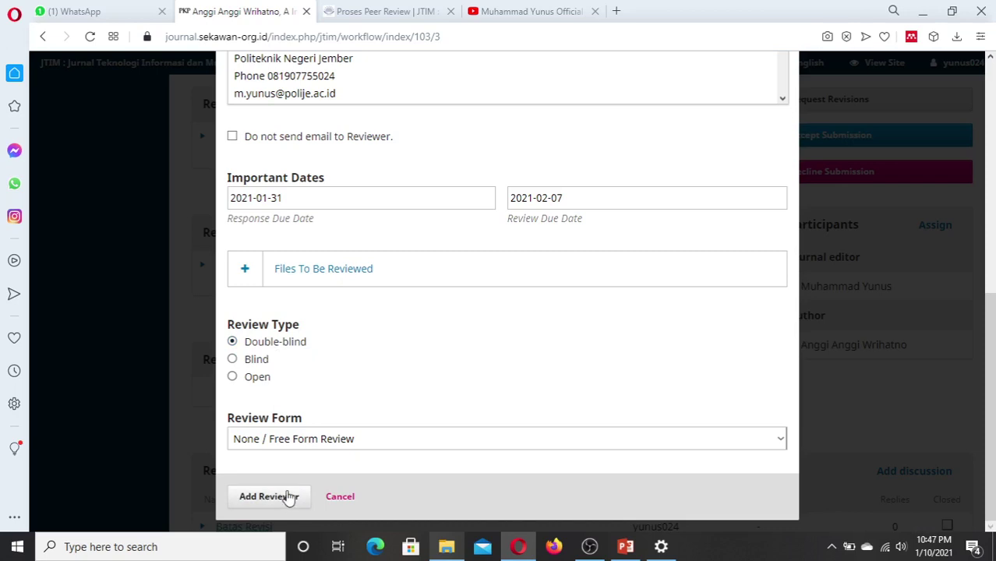
click(342, 496)
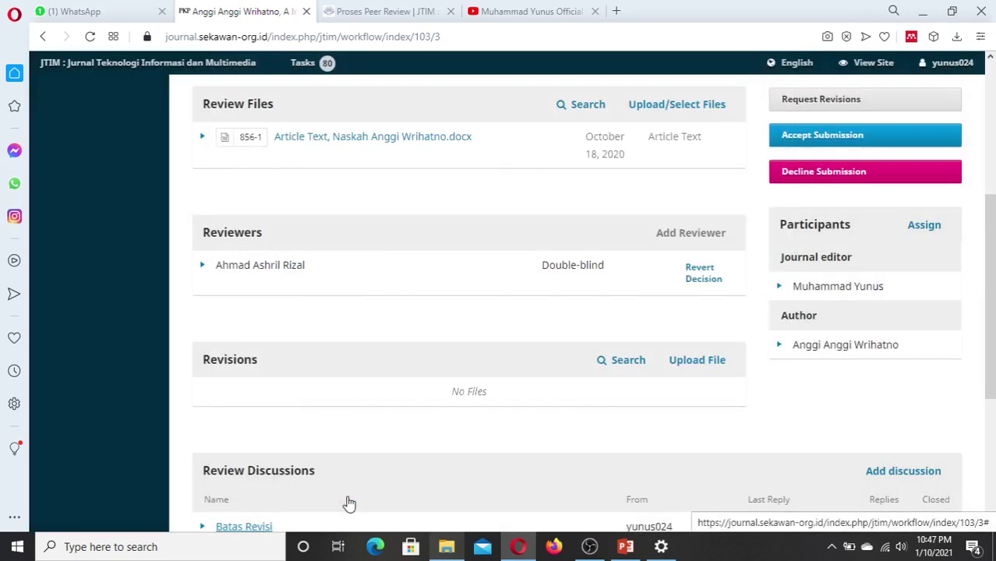
drag(989, 229, 992, 117)
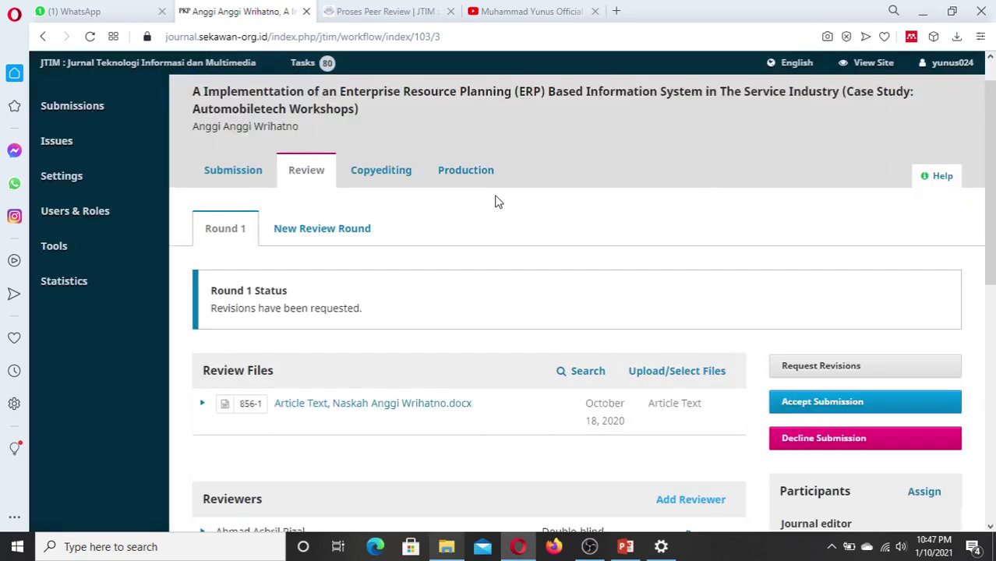
click(87, 115)
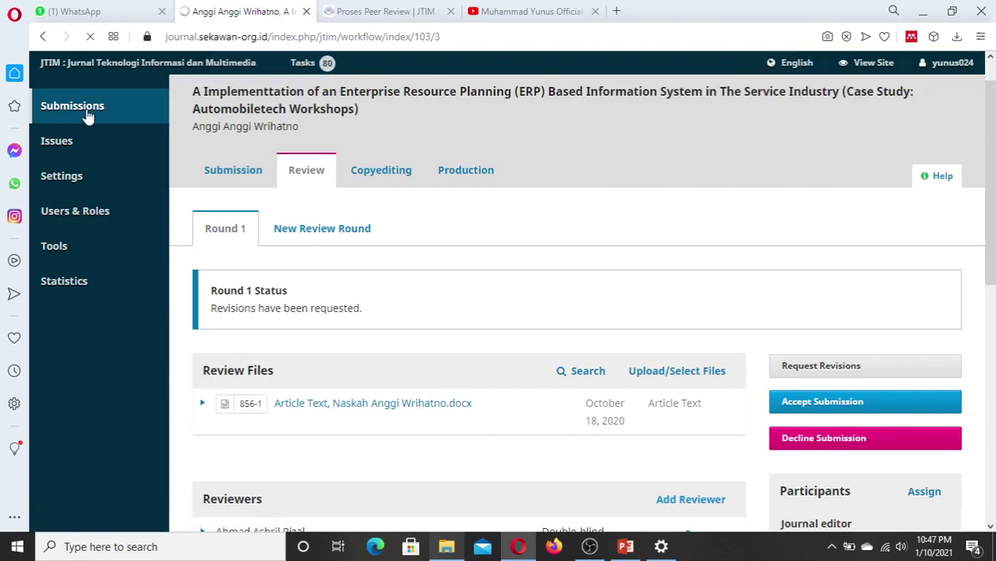
click(446, 546)
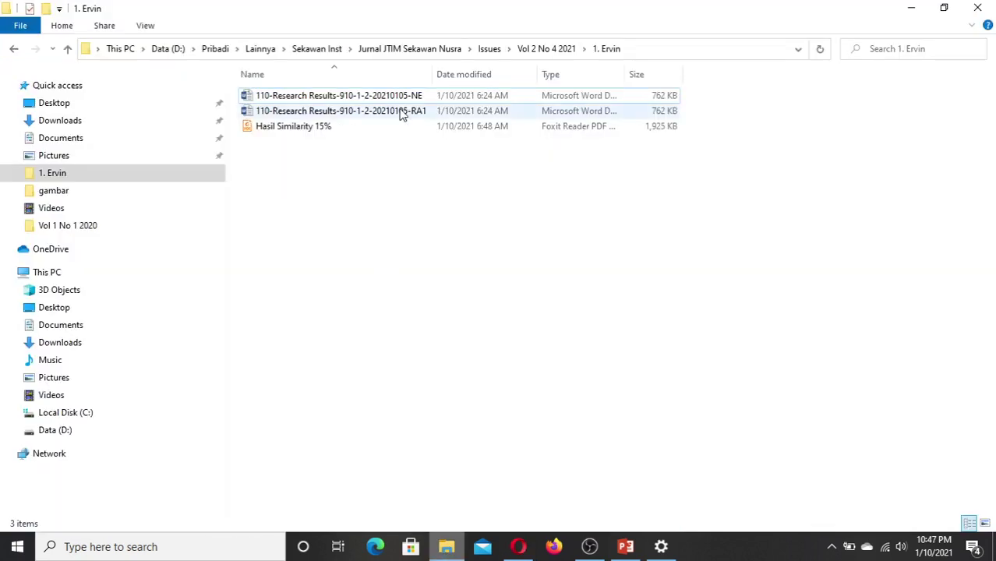
right_click(399, 248)
click(431, 303)
click(385, 113)
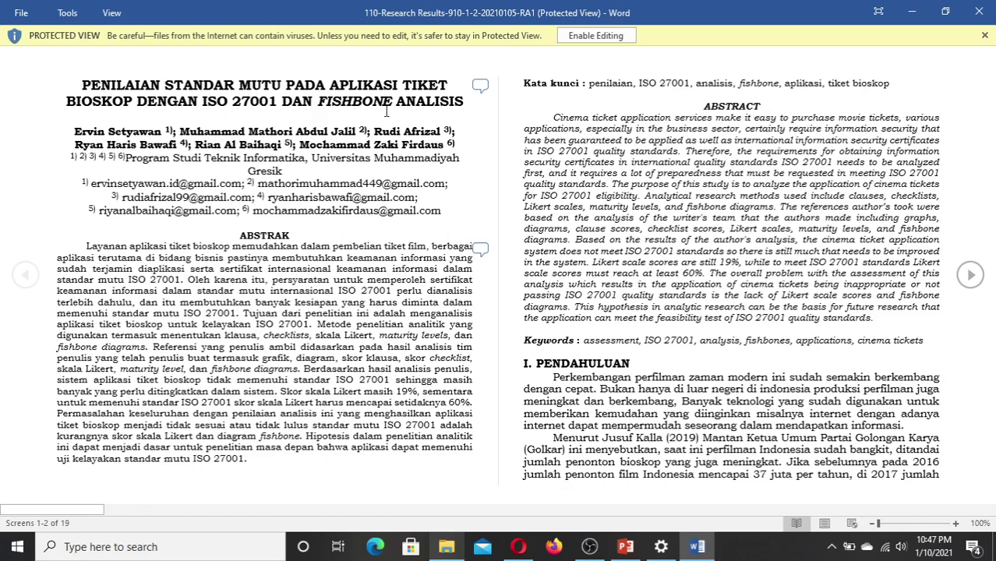
click(615, 35)
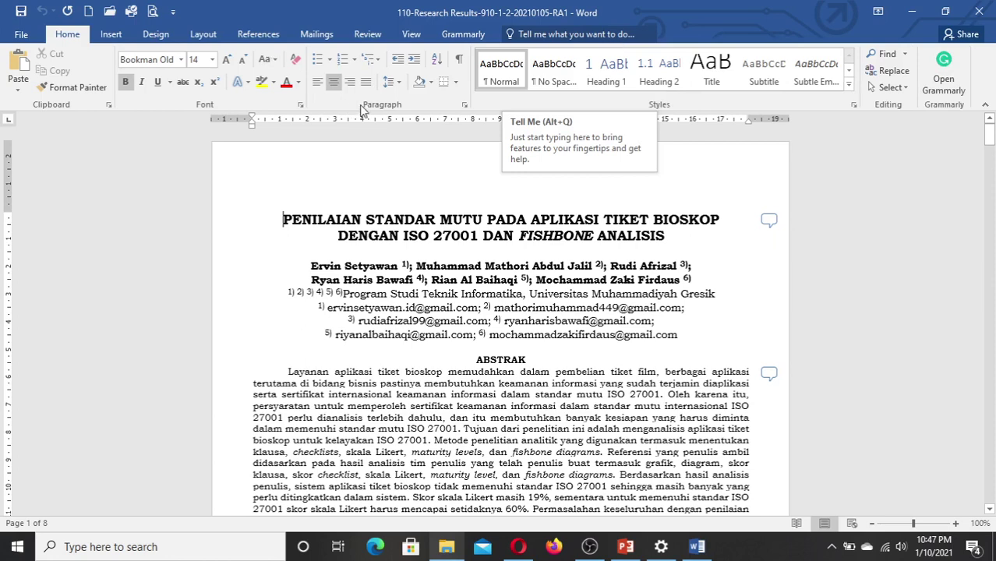
Step: Read the reviewer comment attached to the manuscript title and close it
click(770, 222)
click(443, 294)
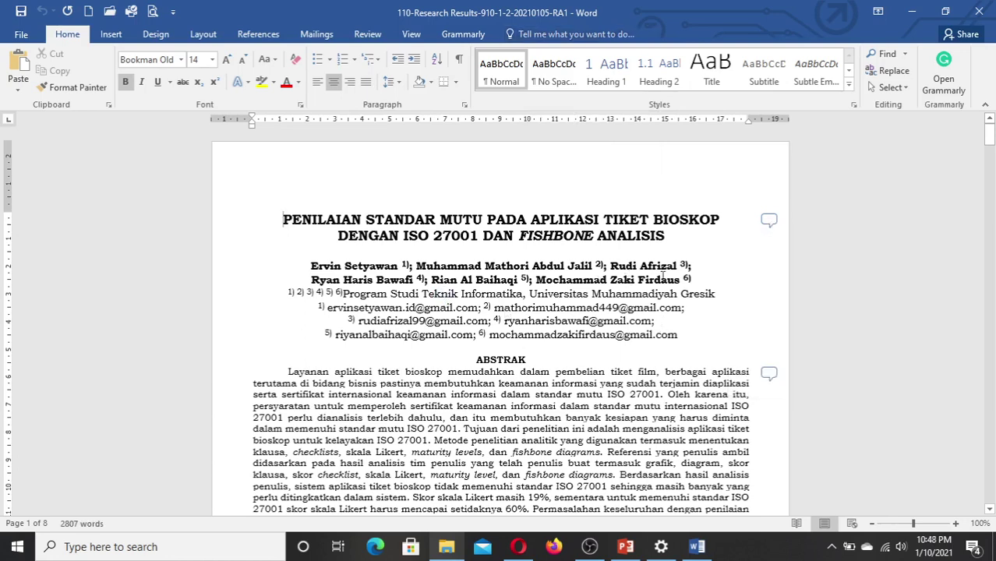
click(768, 222)
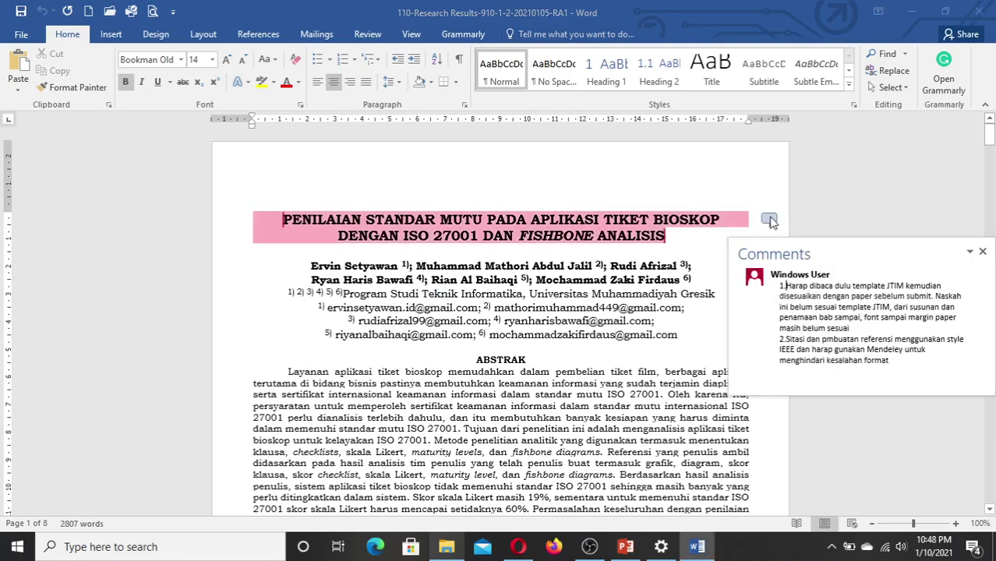
click(699, 257)
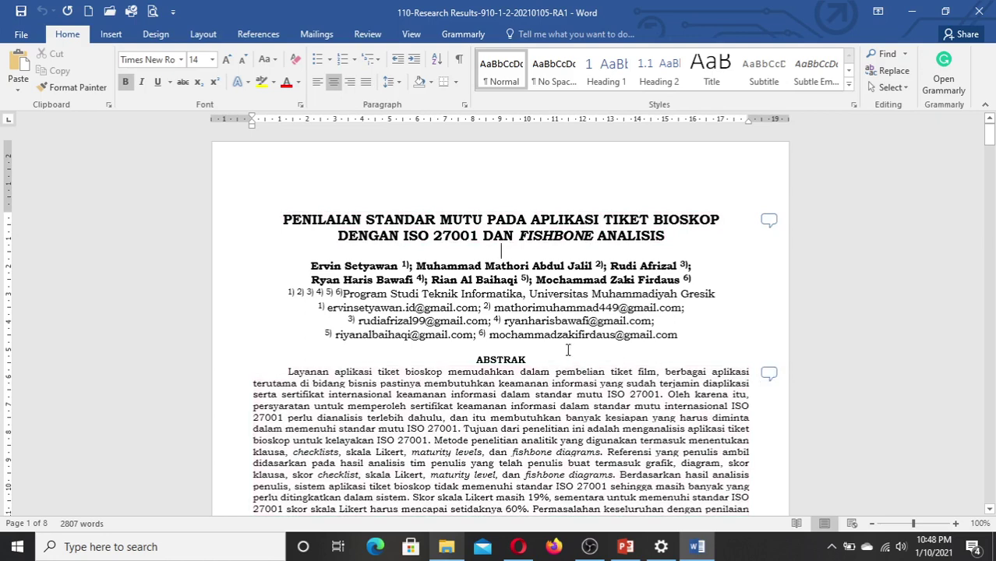
click(770, 220)
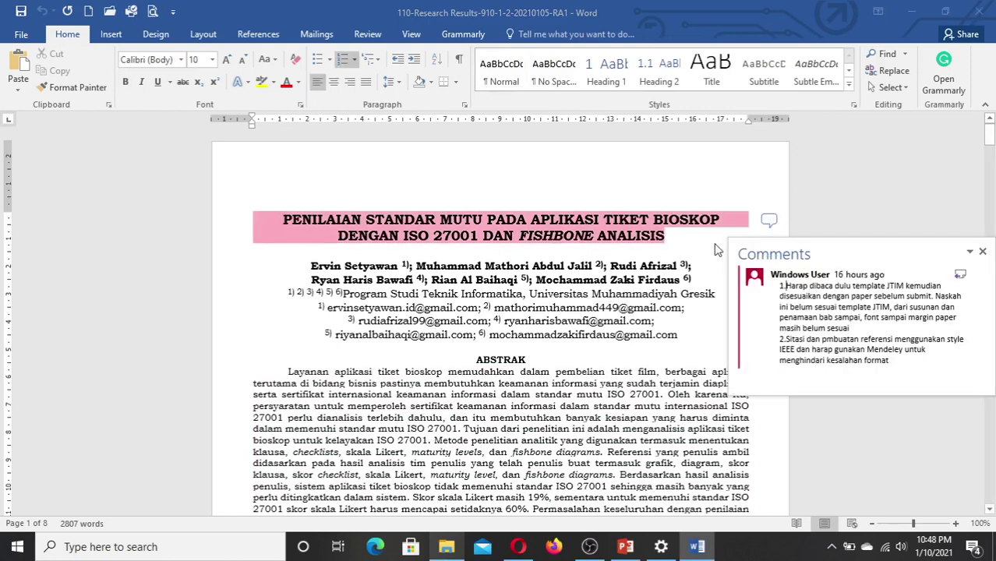
click(717, 251)
Step: Delete the comment attached to the manuscript title
click(769, 220)
key(Escape)
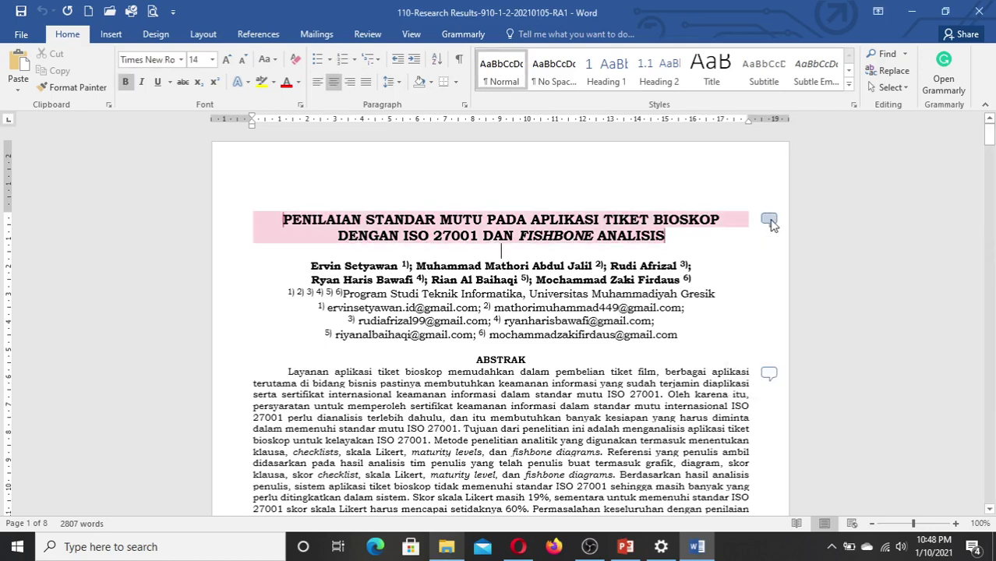
click(828, 276)
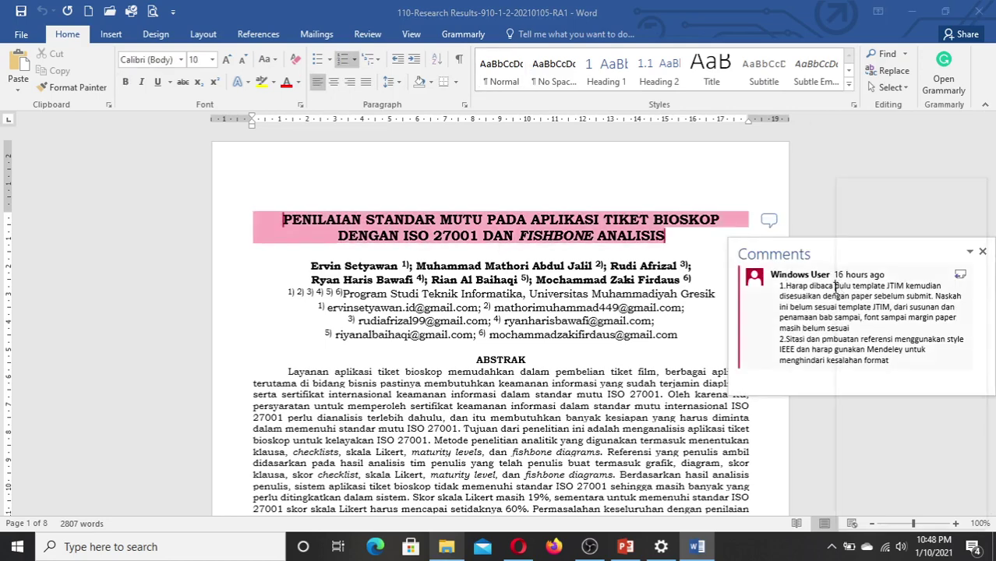
right_click(834, 284)
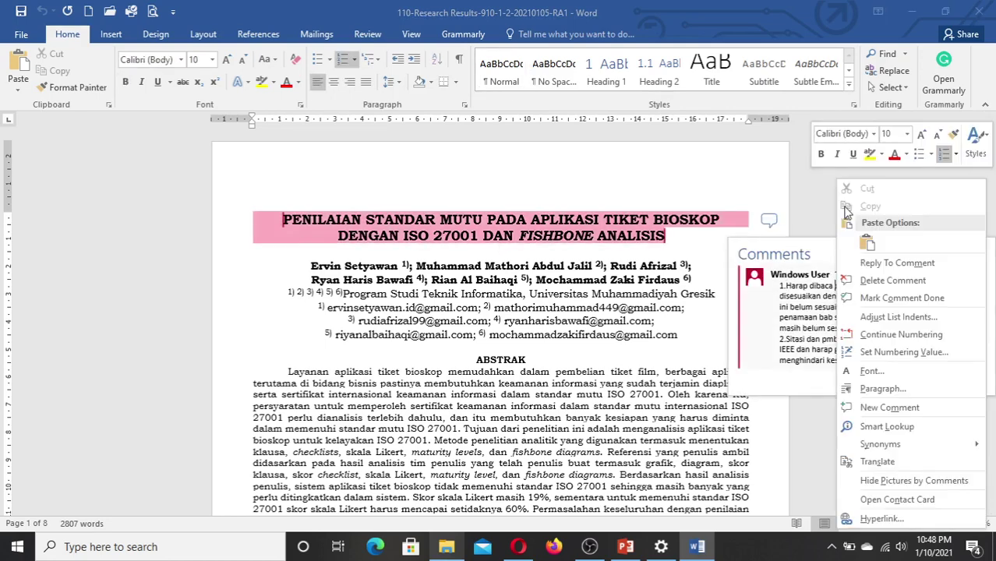
click(892, 280)
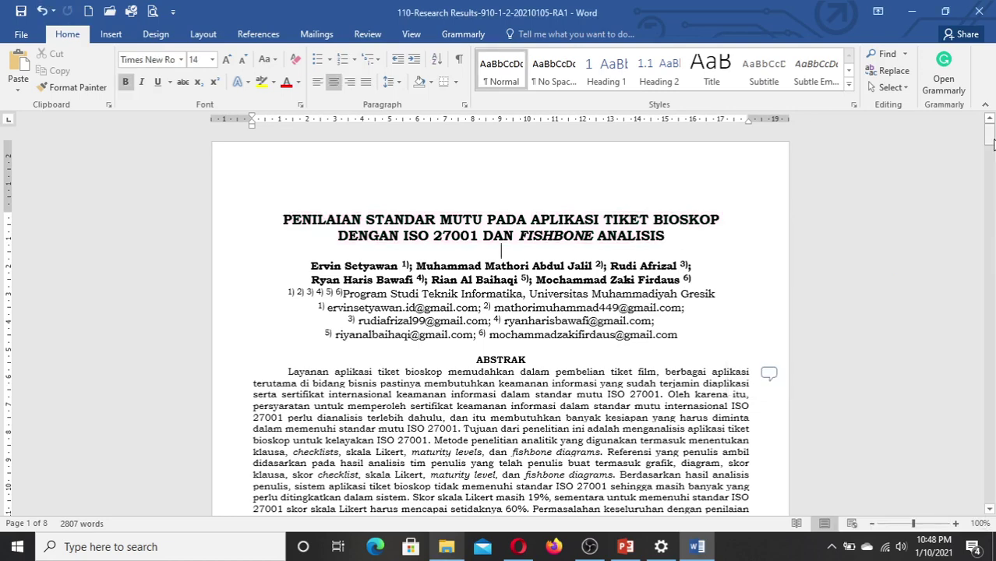
Step: Delete the comment "Seluruh font belum sesuai template" attached to the abstract
scroll(857, 211, down, 1)
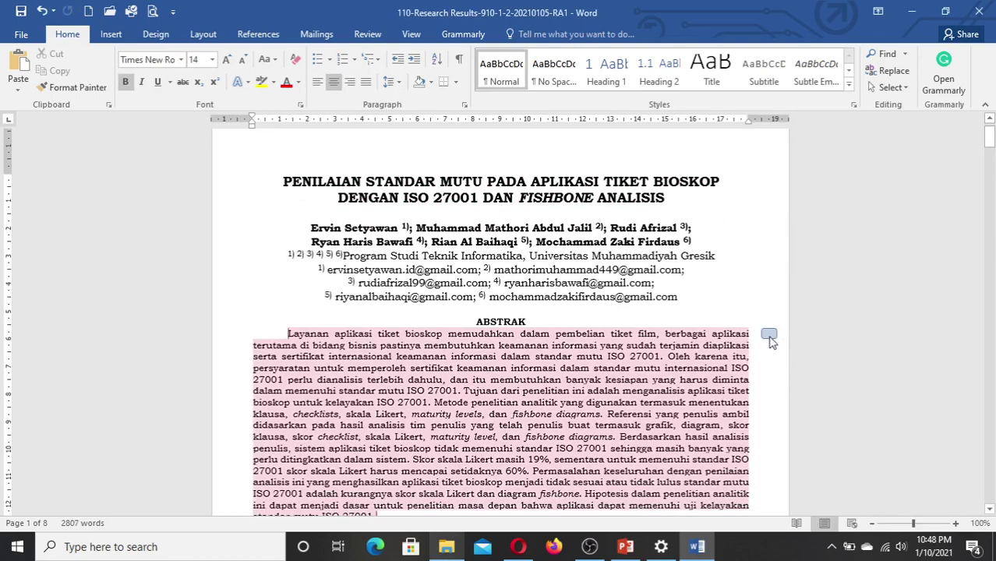
click(769, 336)
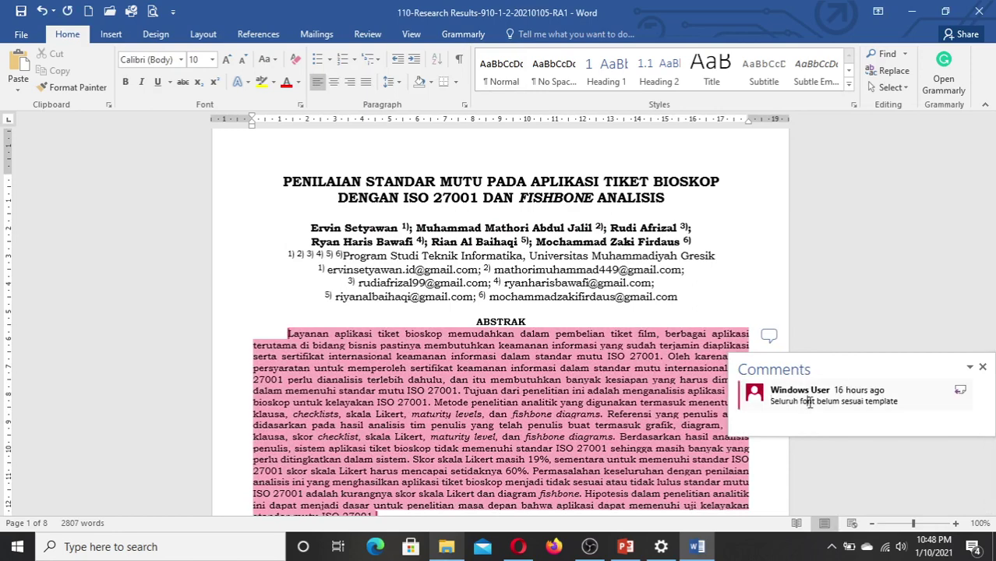
right_click(806, 404)
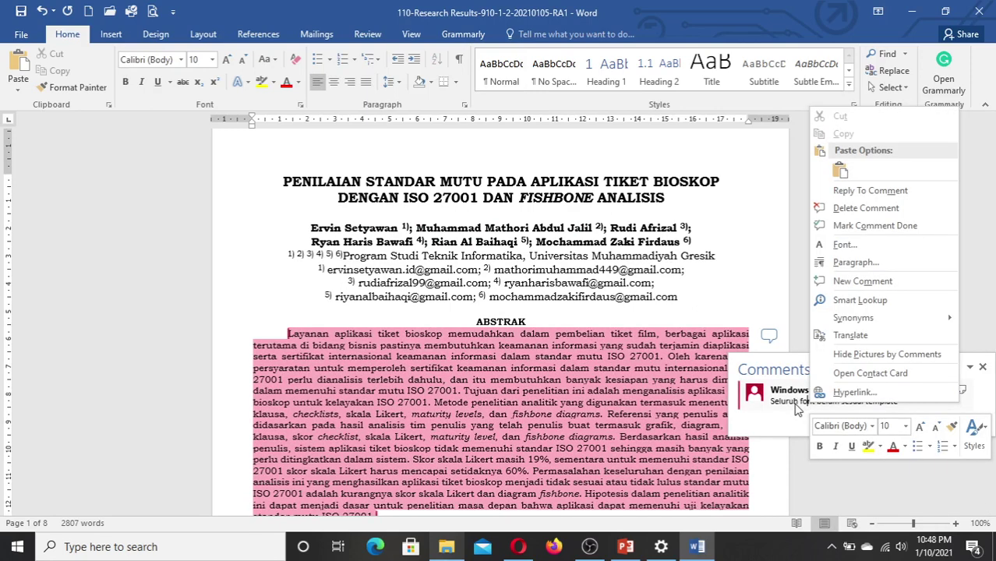
click(783, 365)
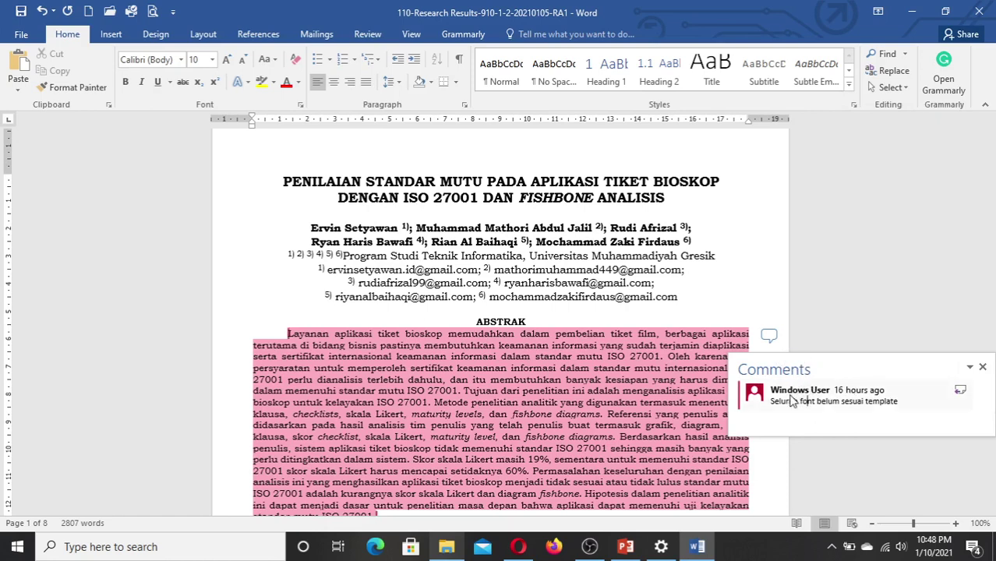
triple_click(770, 397)
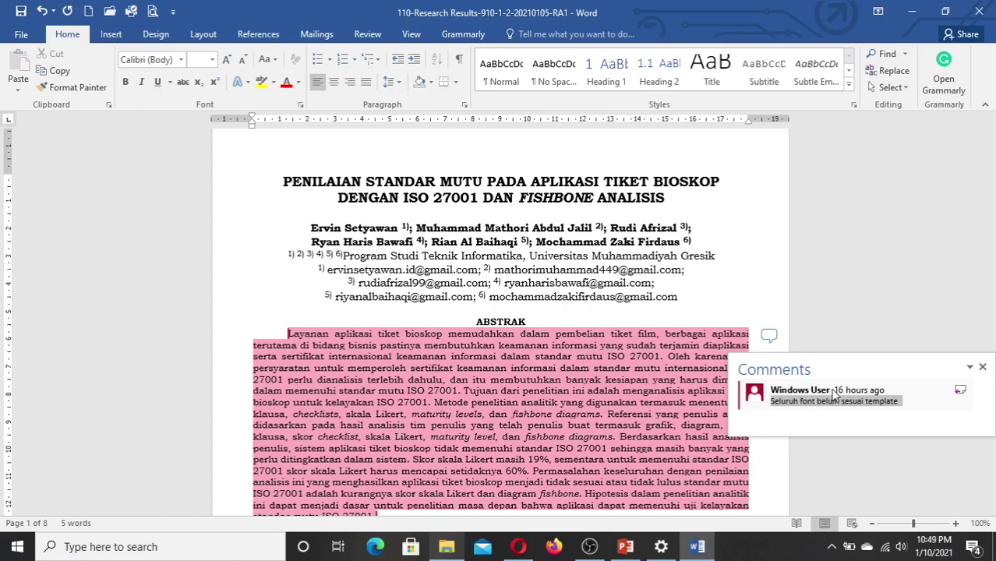
right_click(841, 405)
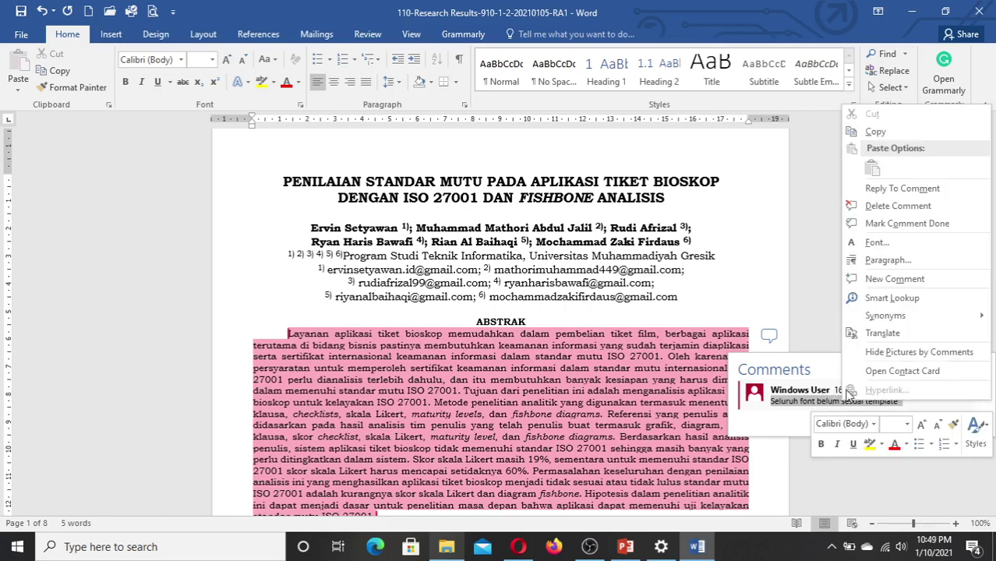
click(897, 206)
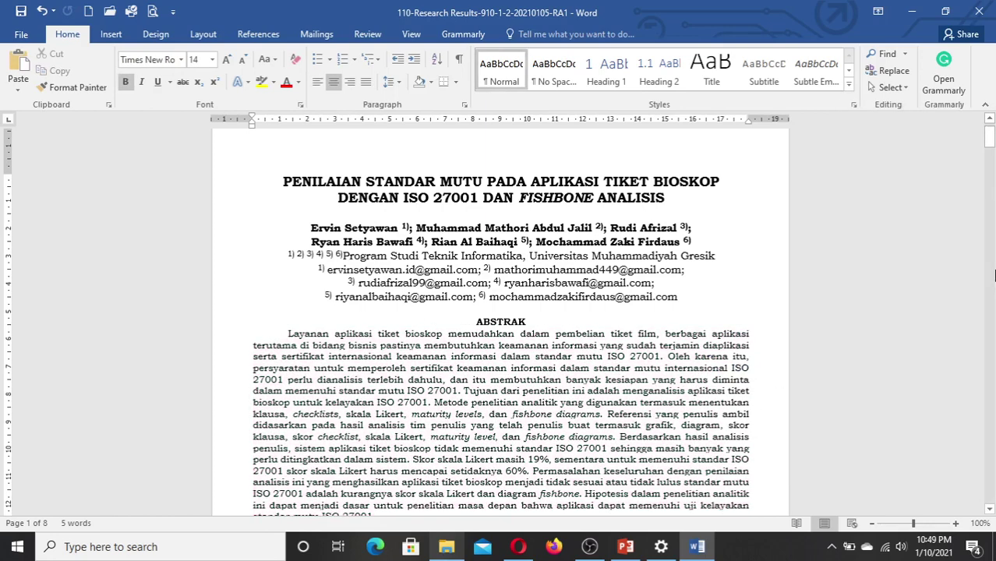
Step: Delete the author names, affiliation and e-mail addresses between the manuscript title and ABSTRAK, and save the document
click(991, 172)
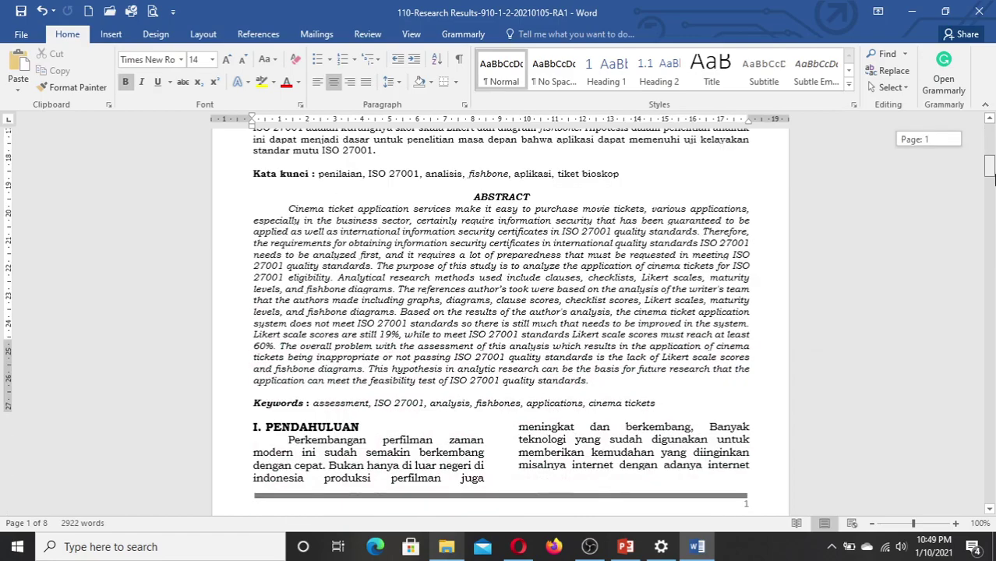
drag(991, 172, 988, 127)
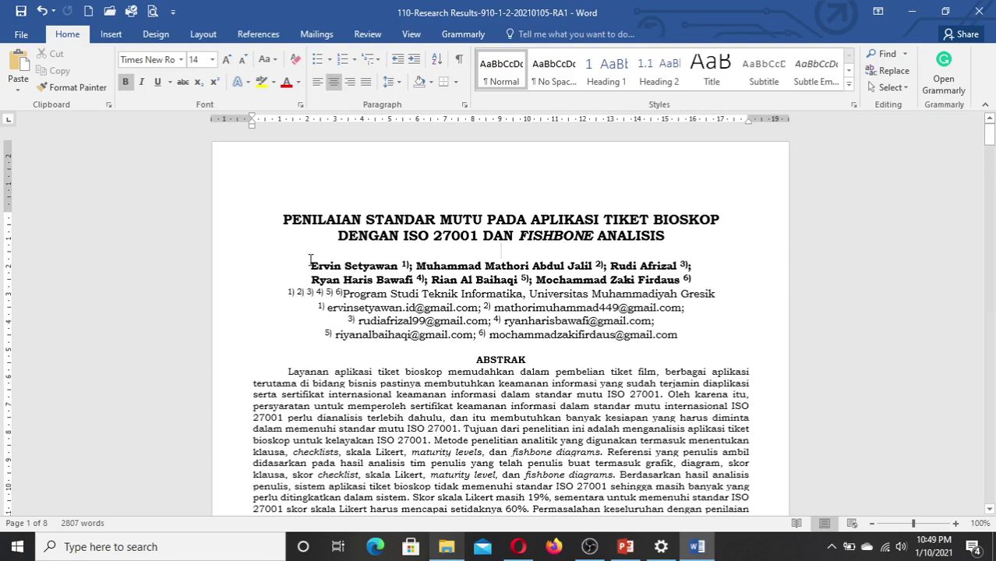
drag(310, 265, 639, 349)
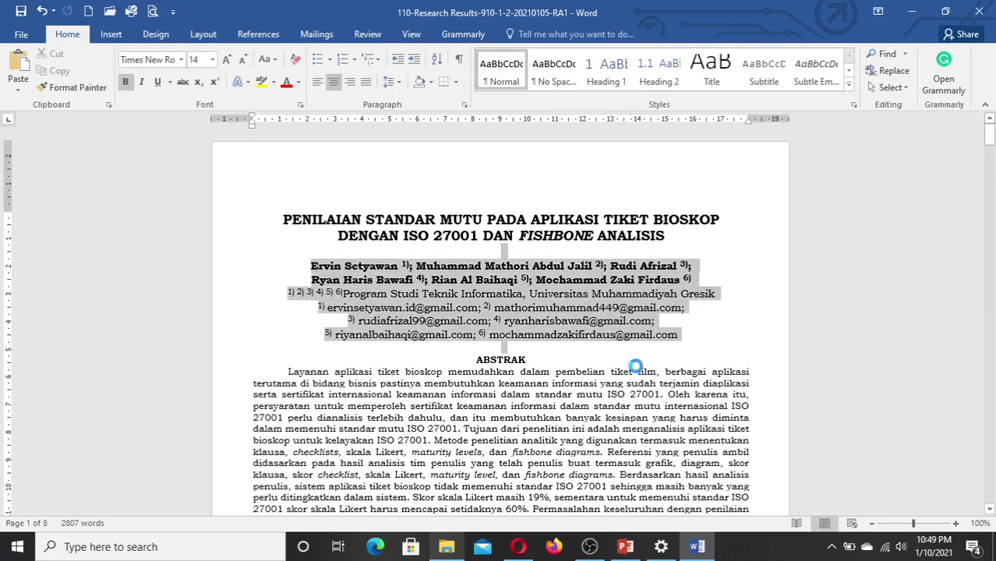
click(638, 366)
drag(305, 268, 682, 333)
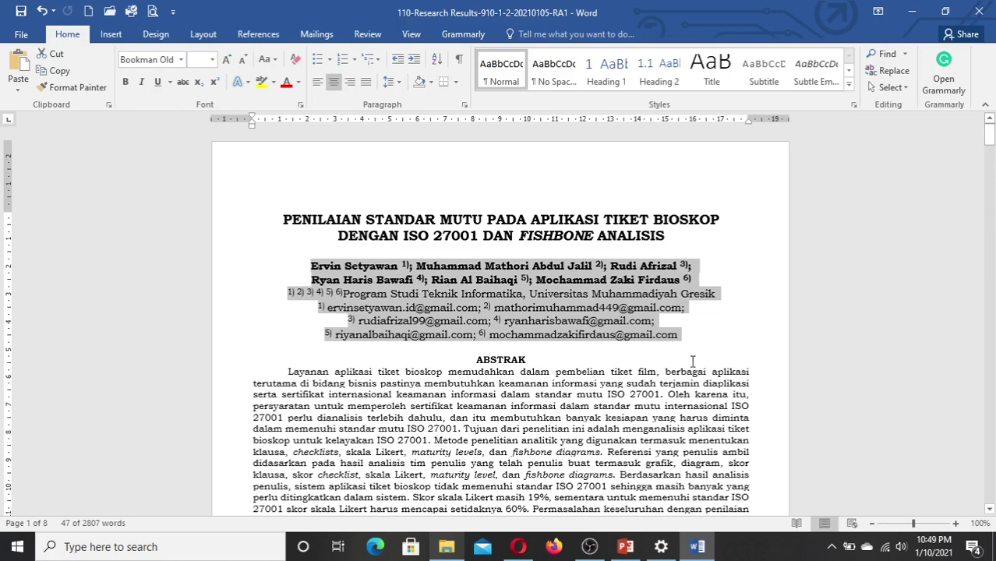
key(Delete)
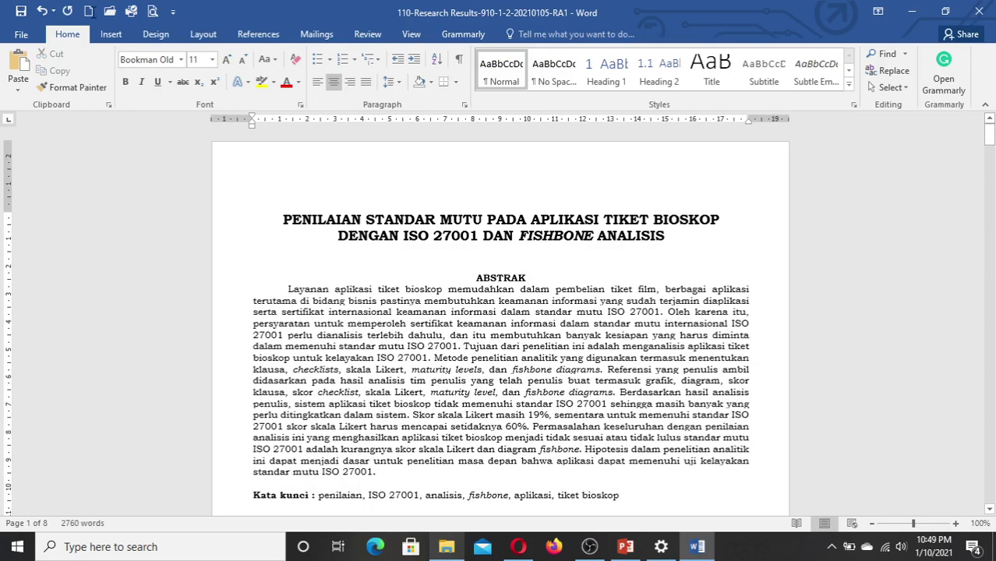
key(ctrl+s)
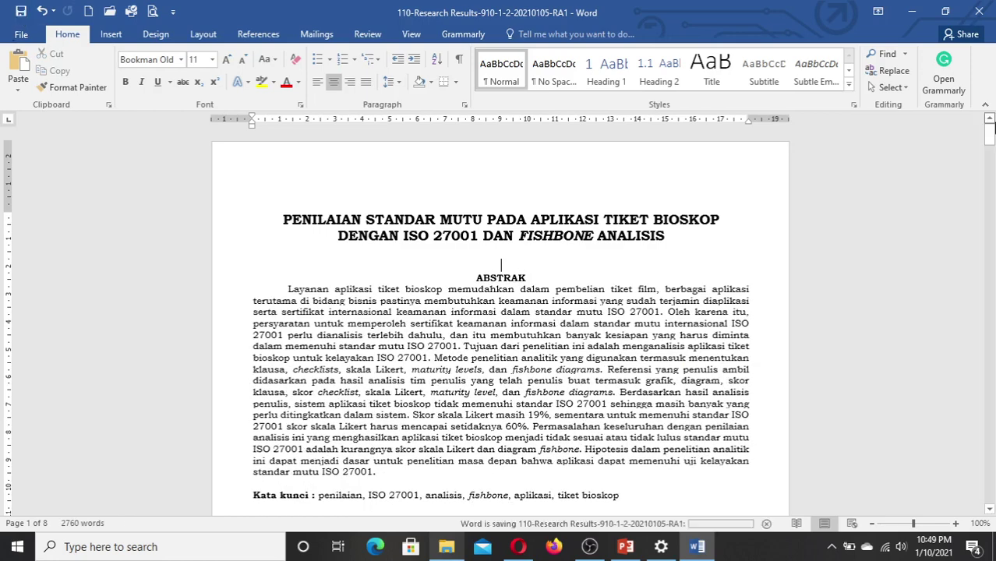
Step: Check the manuscript's title, abstract and keywords section for remaining author details, and close the document
mouse_move(989, 129)
mouse_down()
mouse_move(989, 146)
mouse_move(989, 137)
mouse_up()
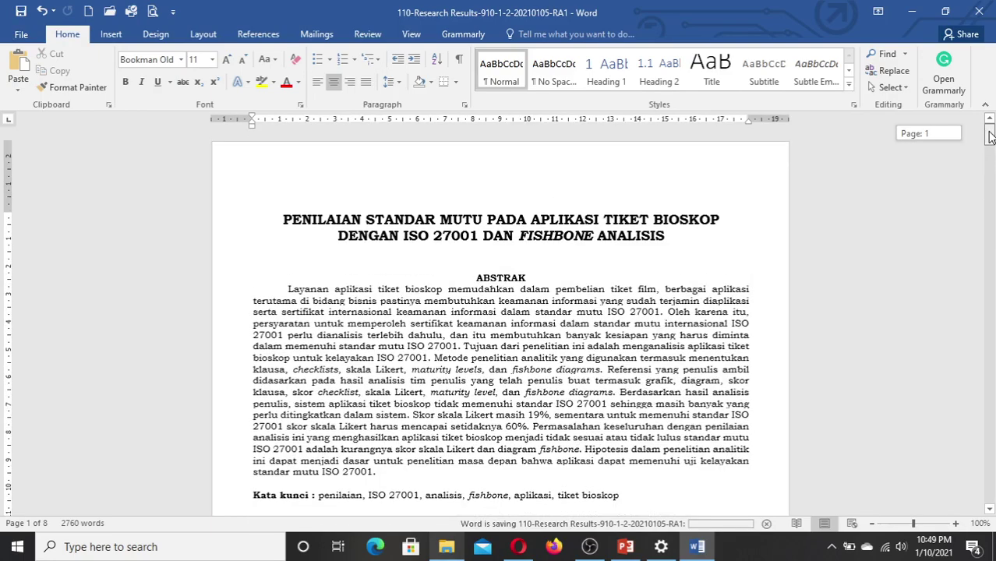
scroll(370, 332, down, 10)
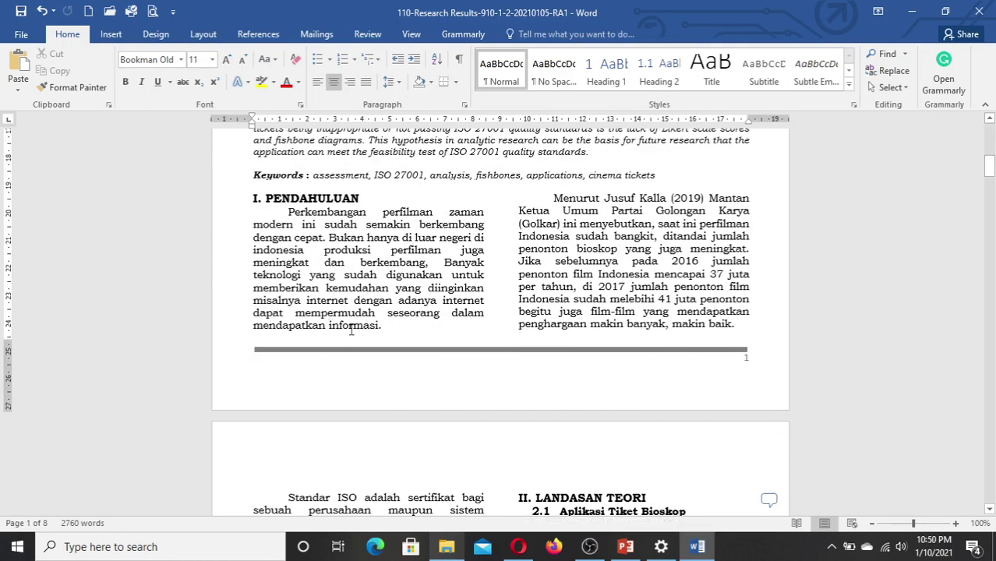
drag(254, 175, 368, 178)
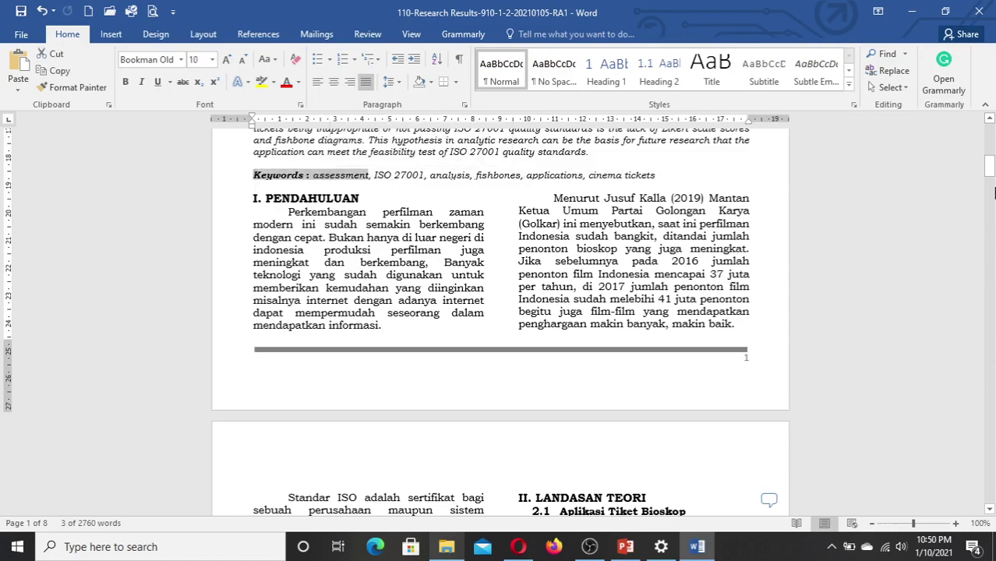
drag(988, 166, 988, 133)
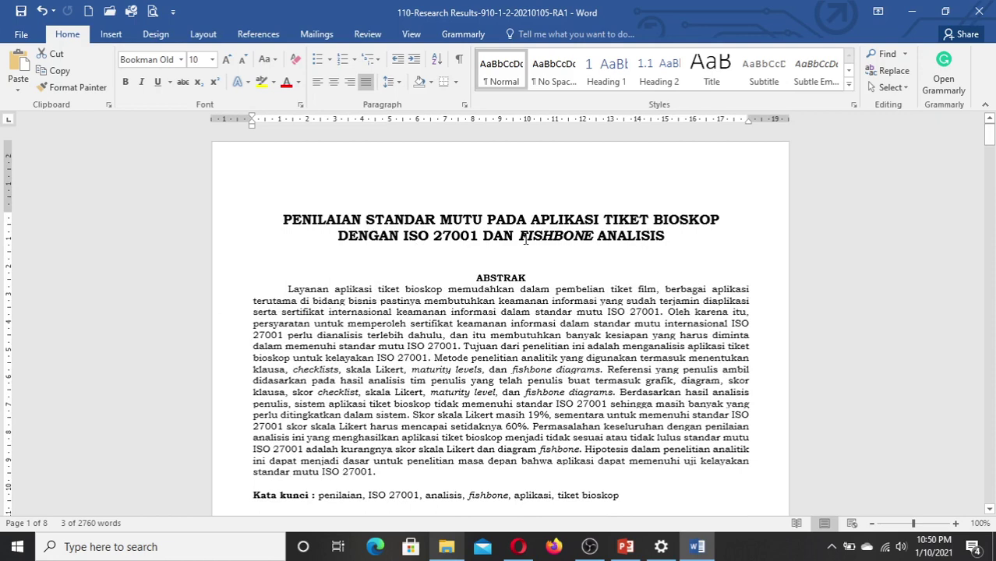
click(501, 251)
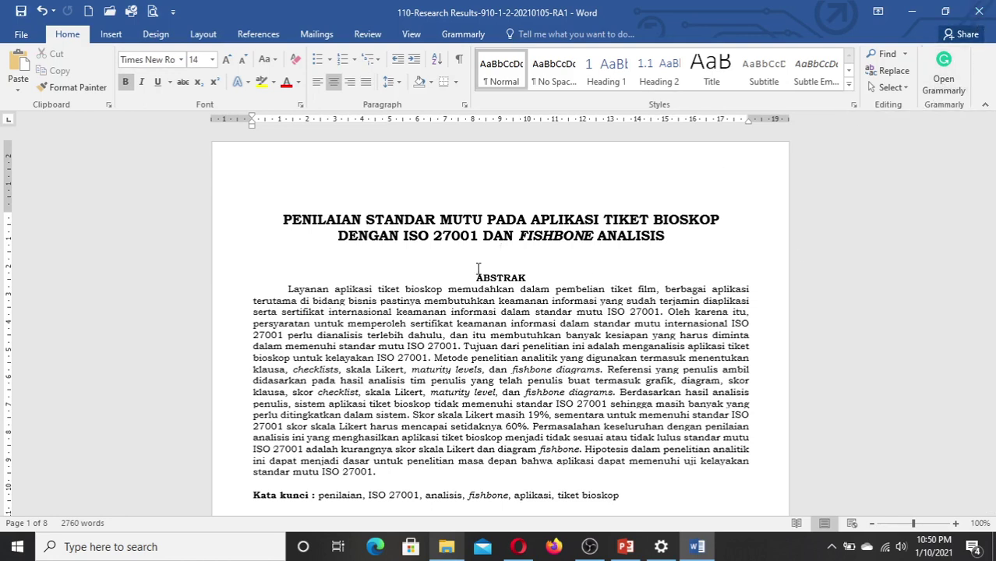
drag(282, 219, 680, 226)
click(690, 237)
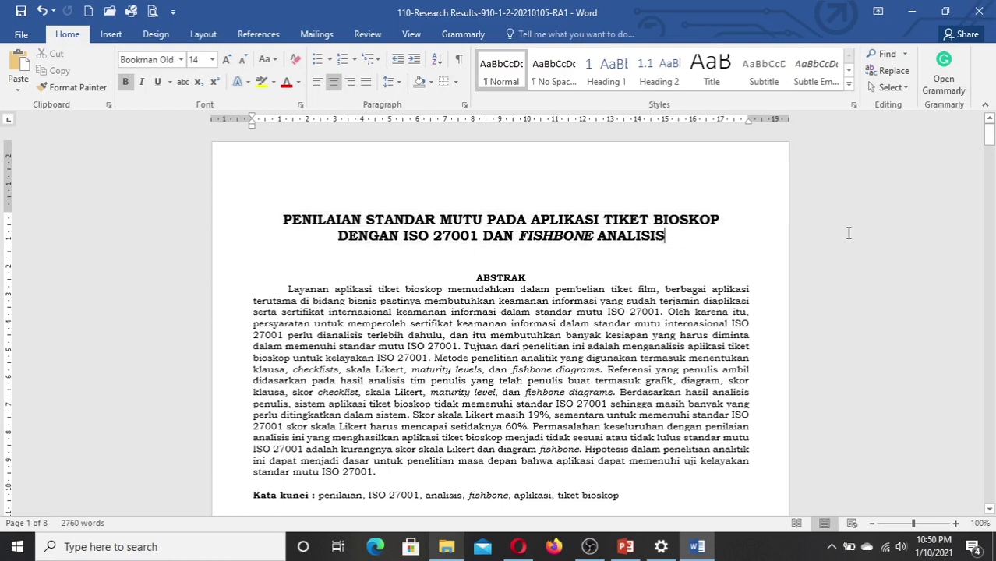
click(984, 13)
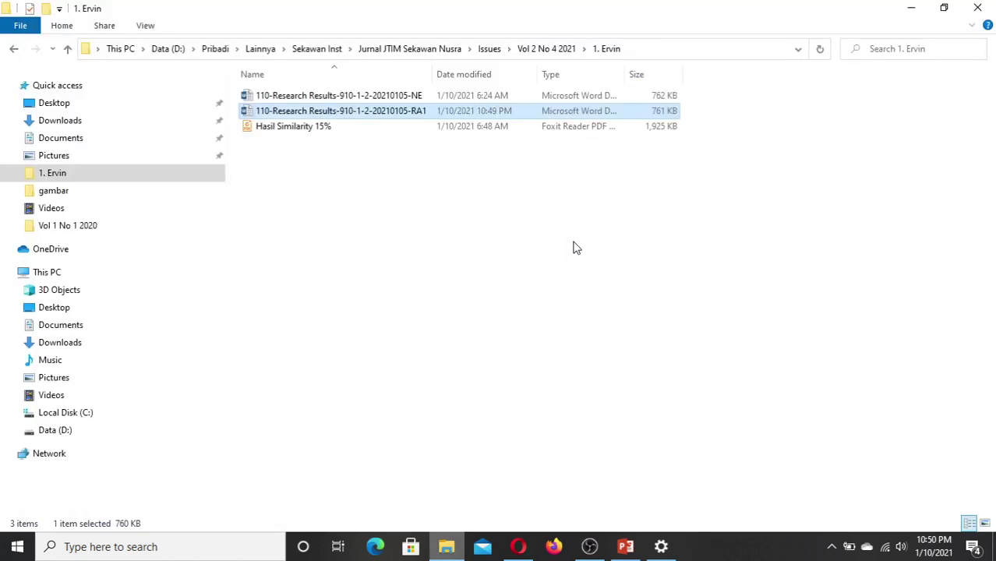
right_click(422, 198)
click(461, 257)
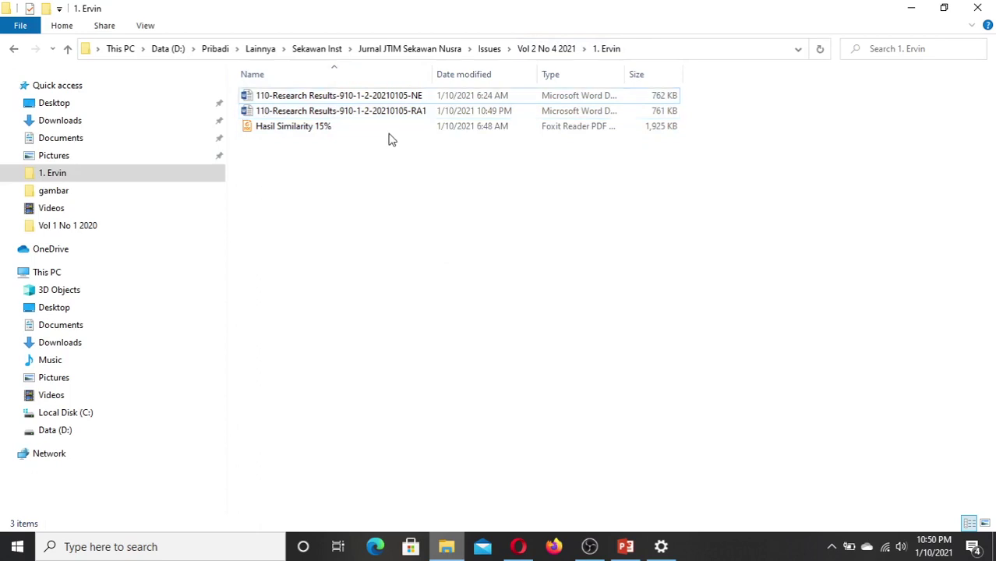
click(387, 115)
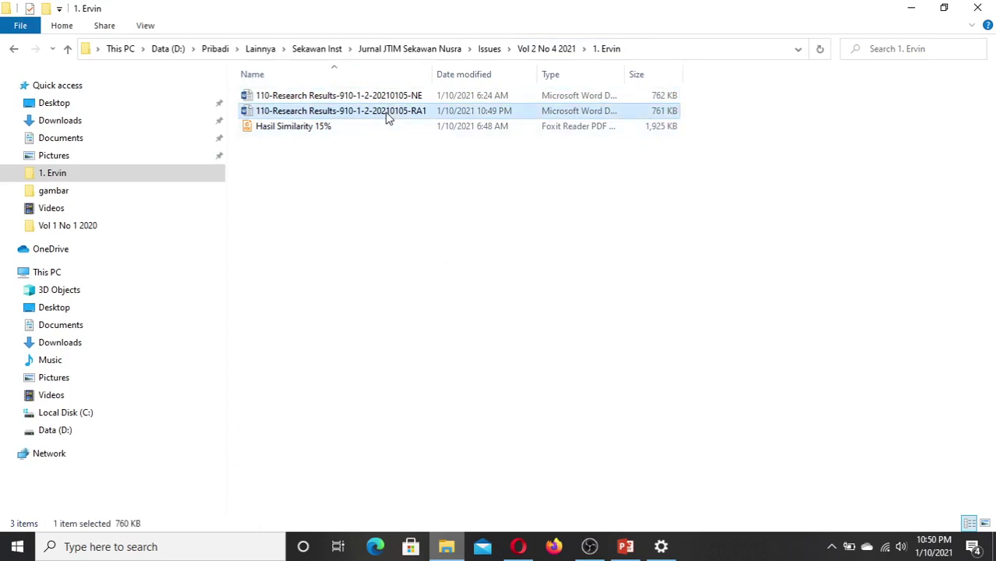
double_click(388, 114)
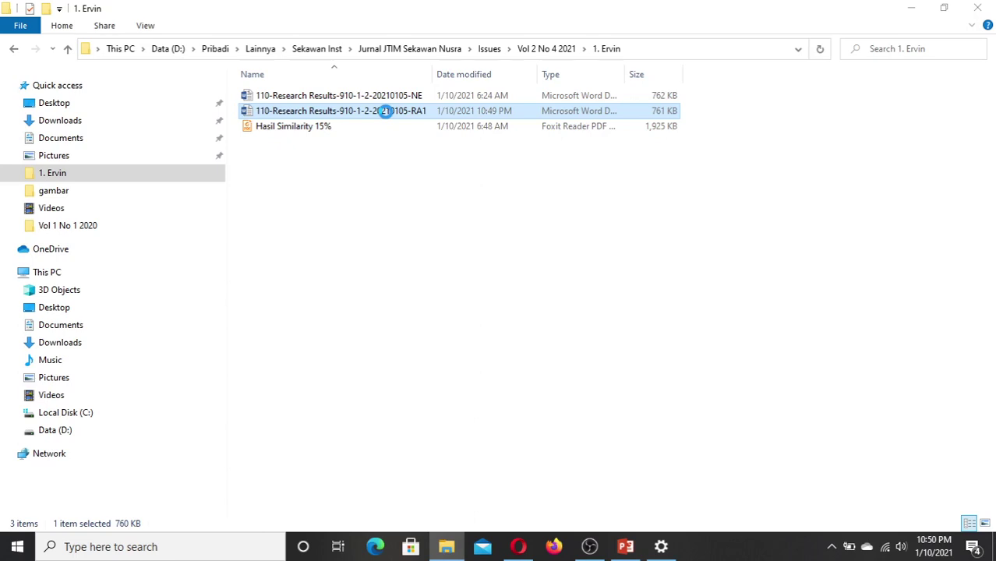
right_click(385, 113)
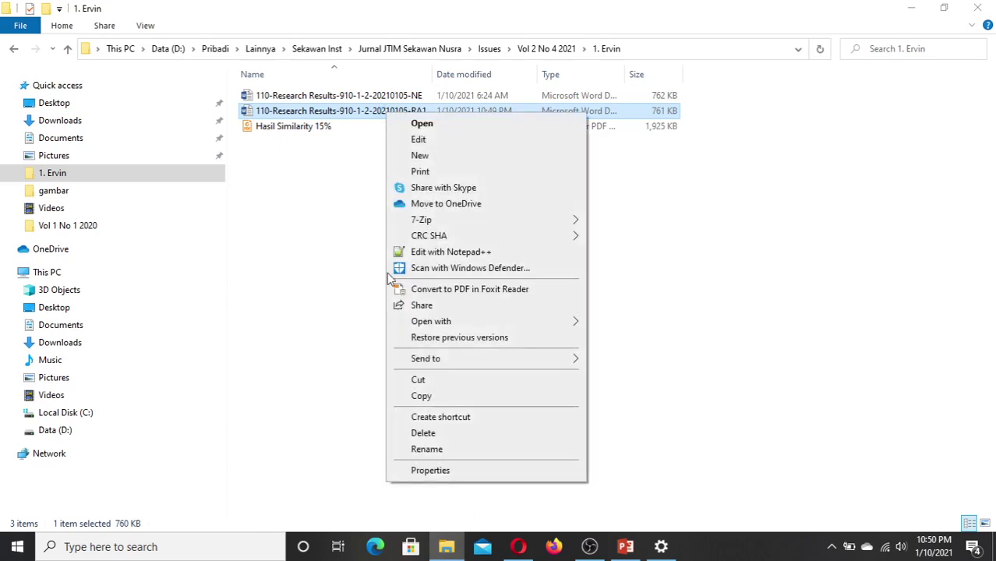
click(438, 471)
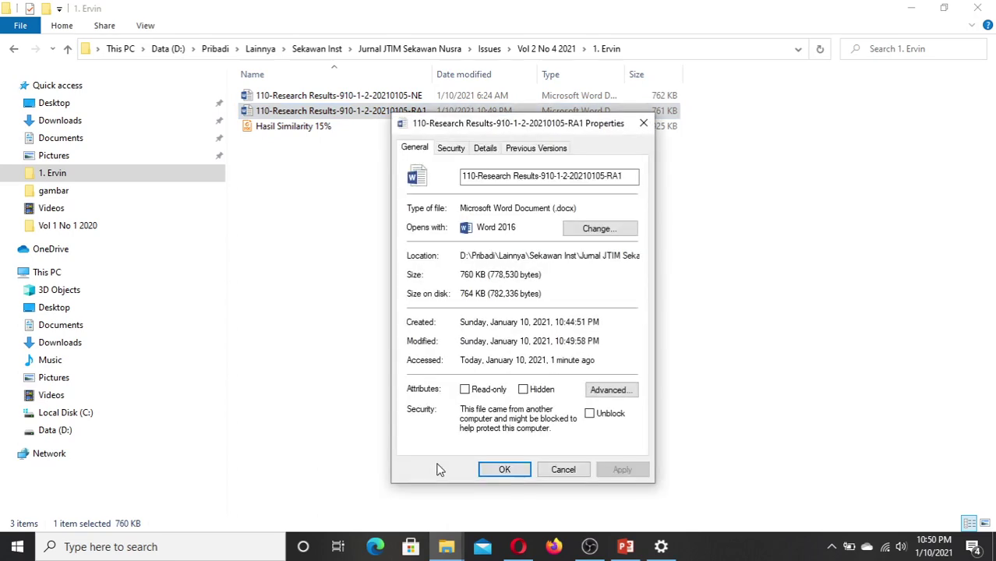
click(485, 148)
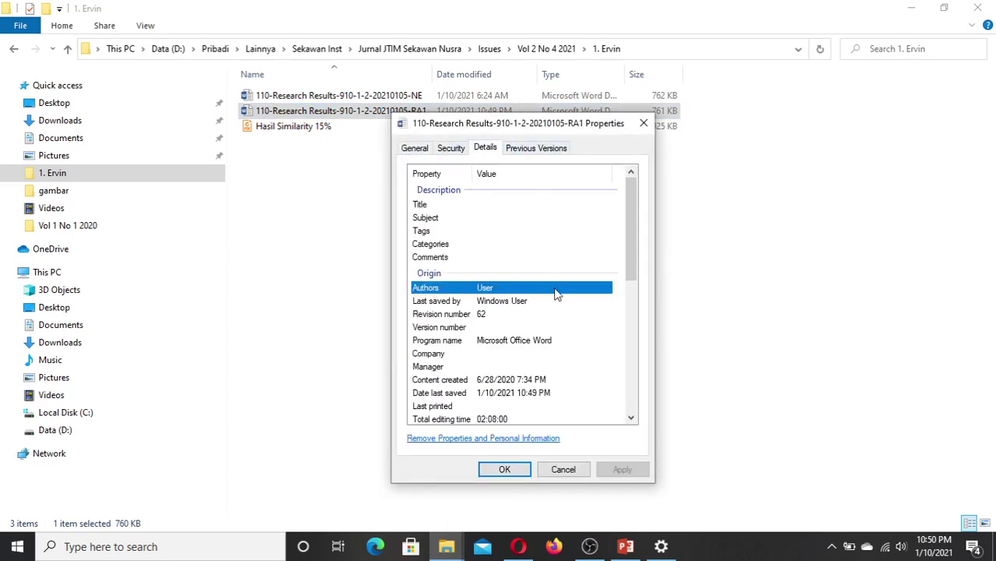
drag(528, 125, 459, 109)
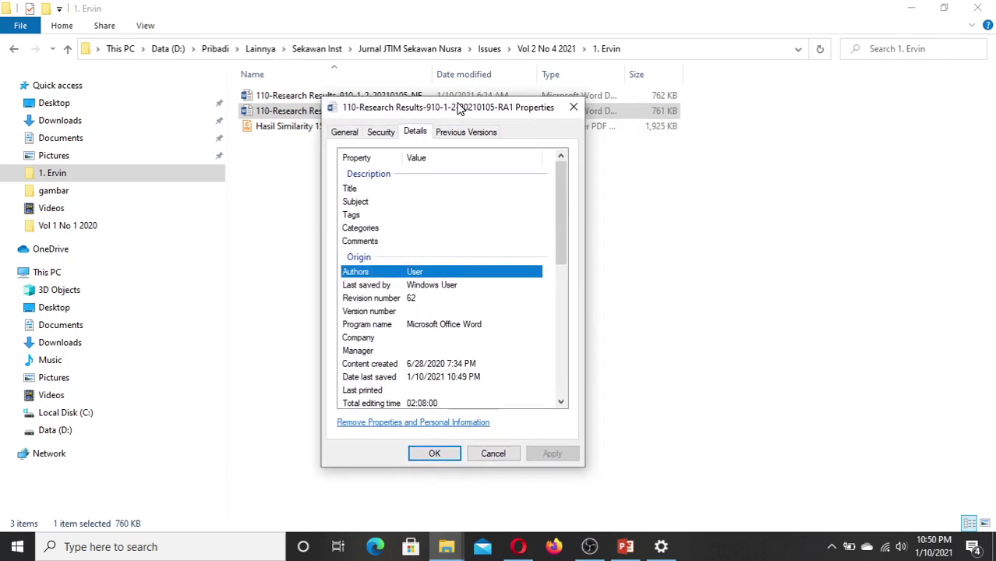
mouse_move(566, 218)
mouse_down()
mouse_move(553, 320)
mouse_move(563, 212)
mouse_up()
drag(436, 113, 586, 134)
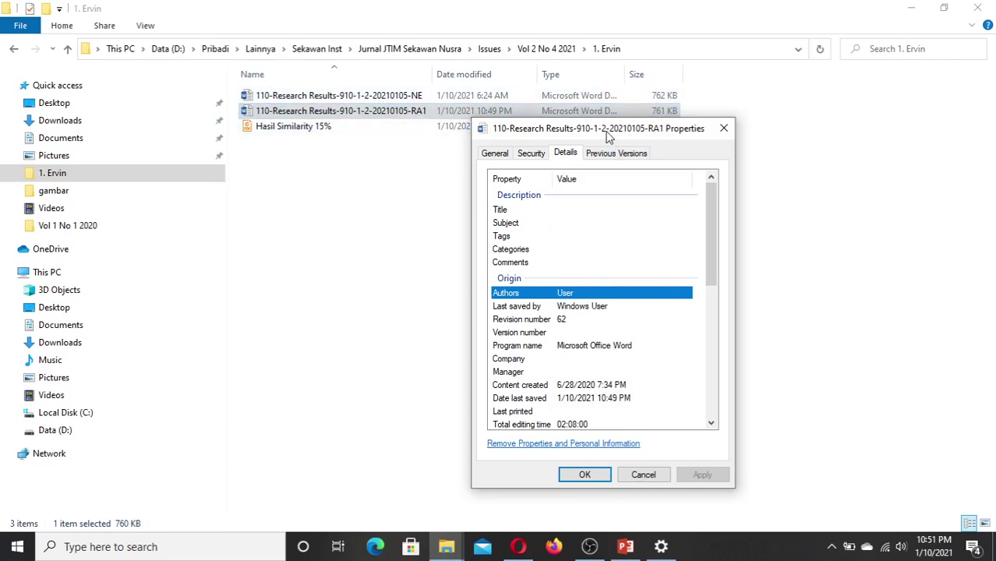
drag(609, 137, 633, 105)
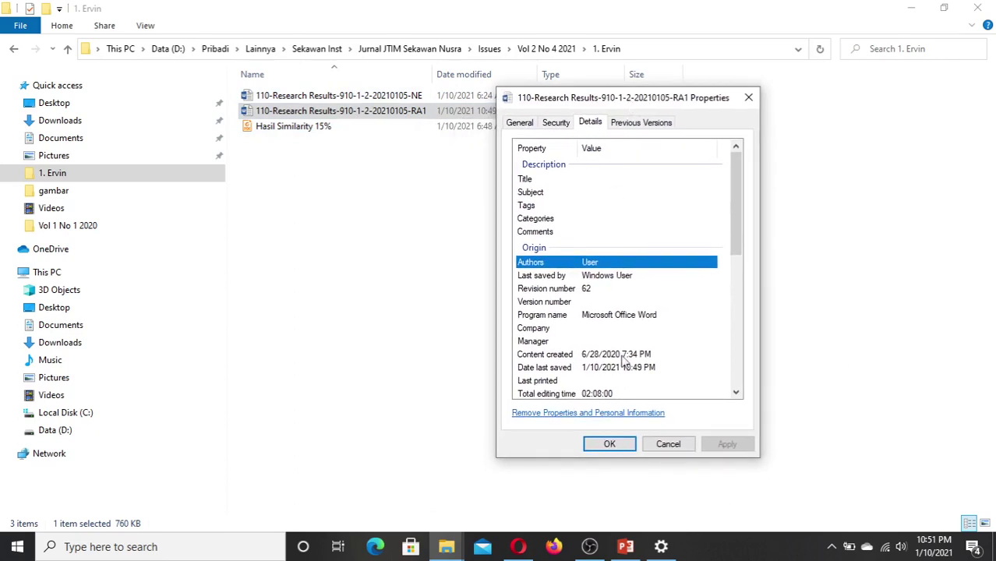
click(613, 446)
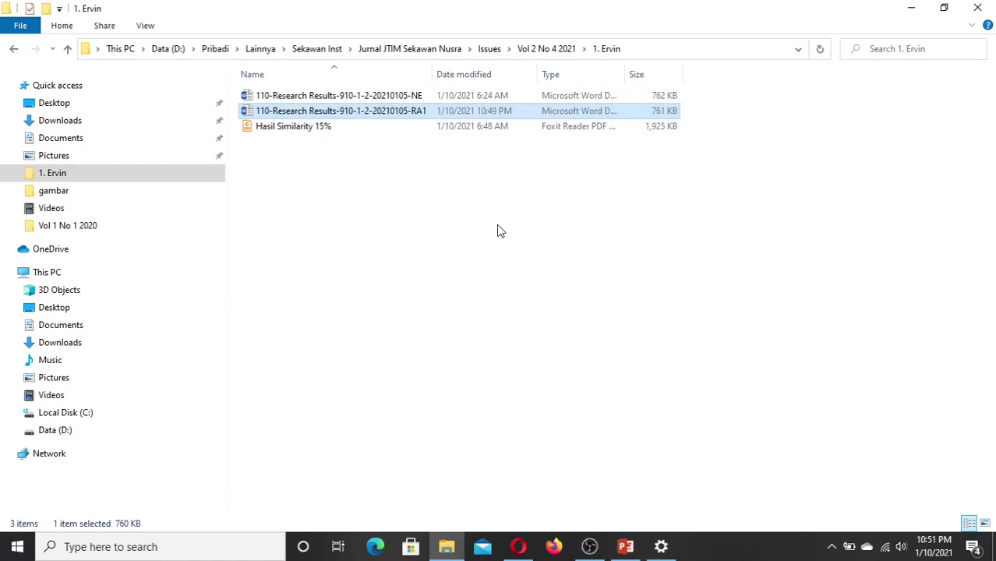
double_click(396, 111)
right_click(395, 112)
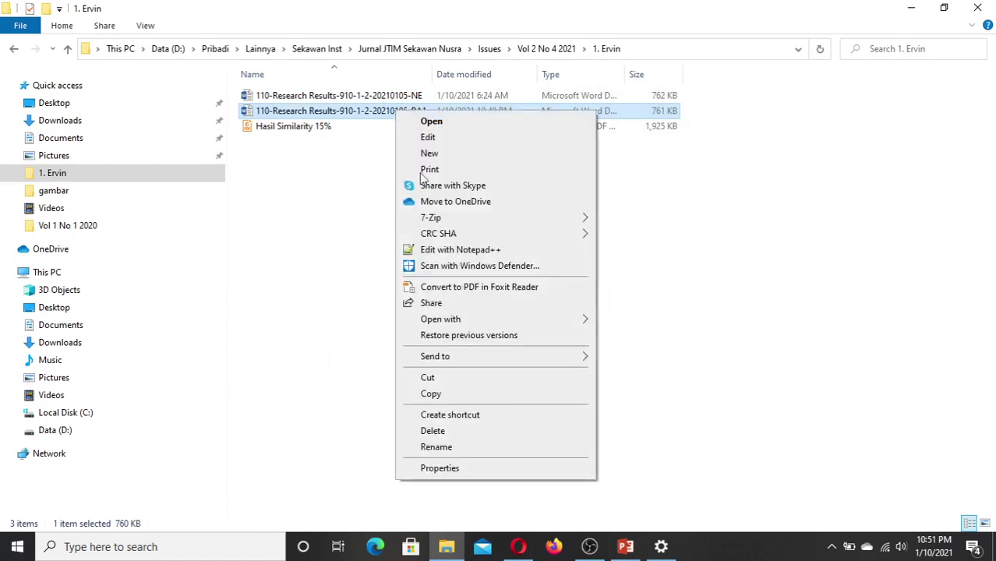
click(455, 470)
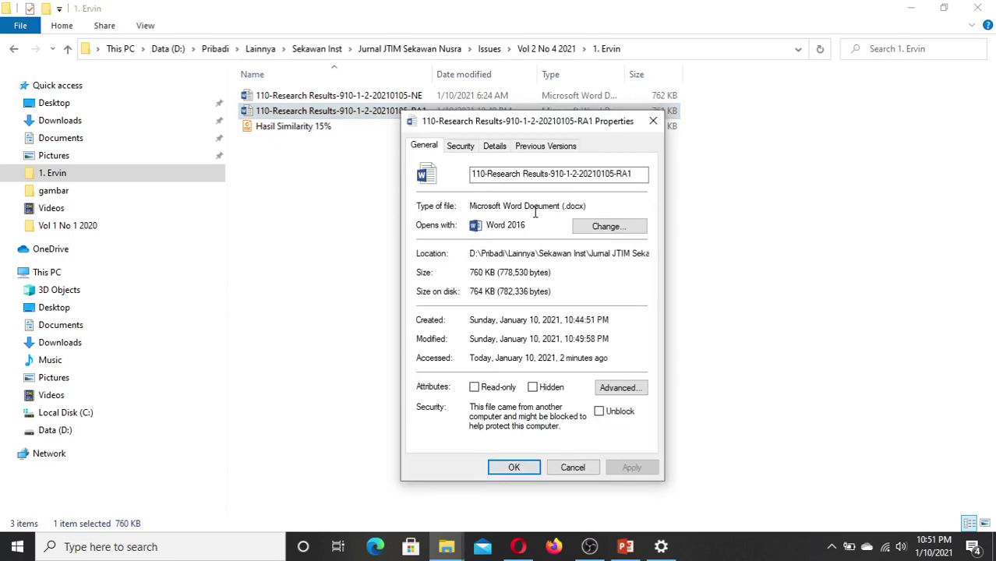
click(493, 148)
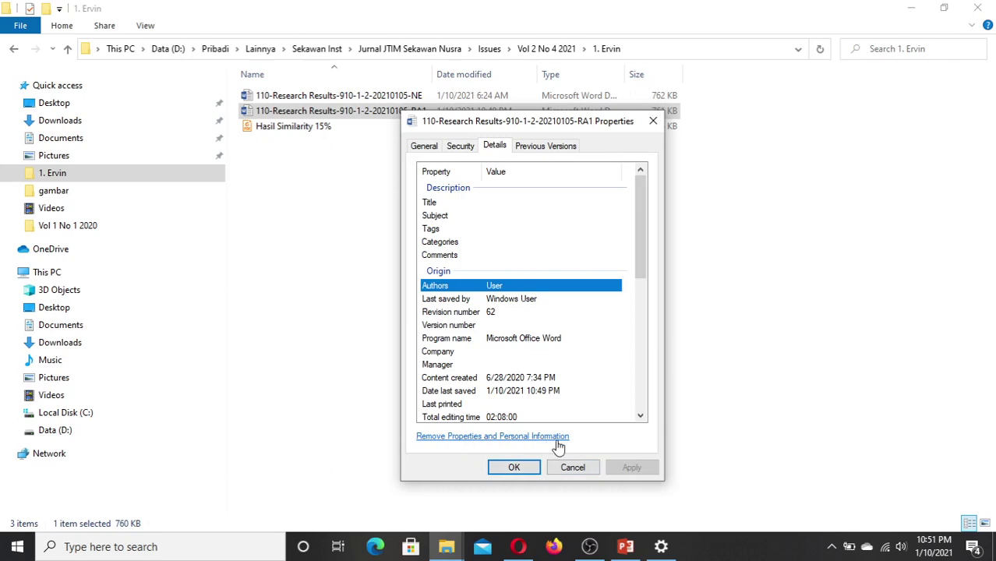
drag(554, 134, 706, 129)
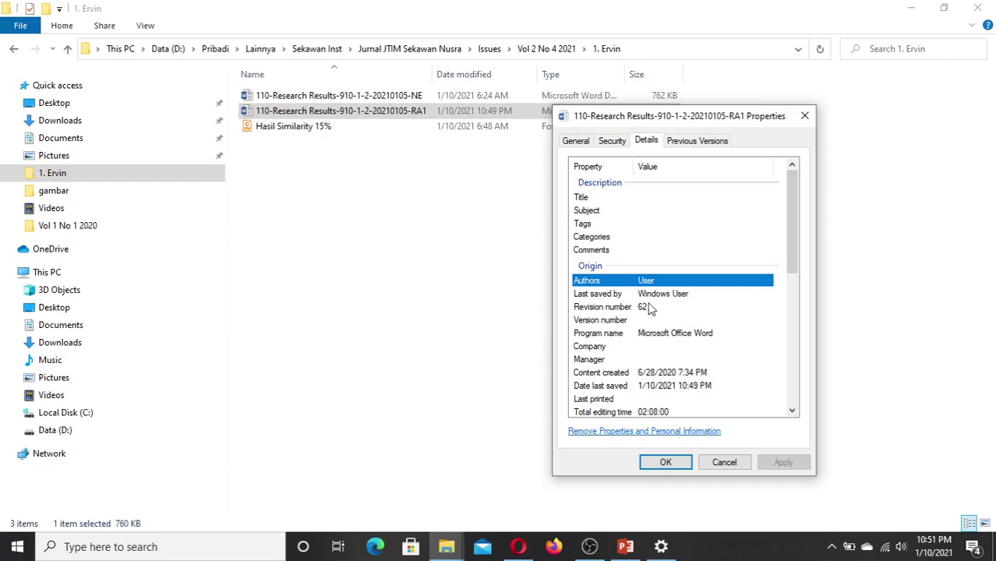
click(668, 430)
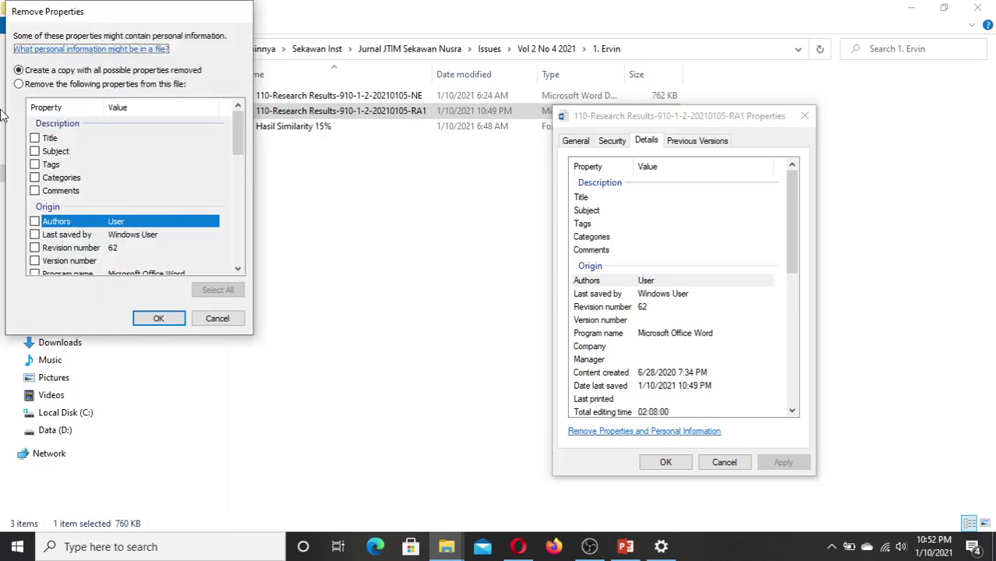
drag(106, 11, 293, 87)
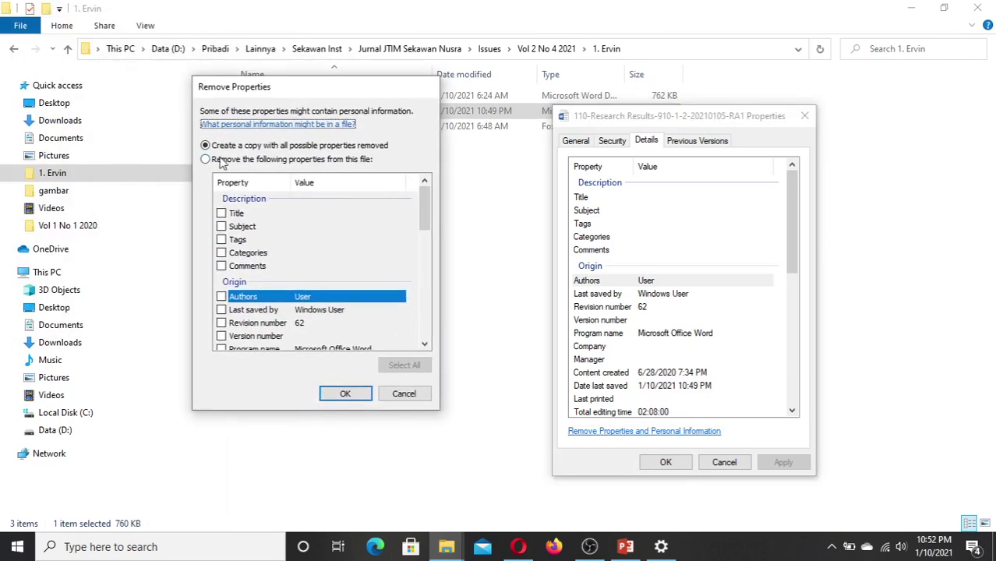
click(220, 159)
click(401, 366)
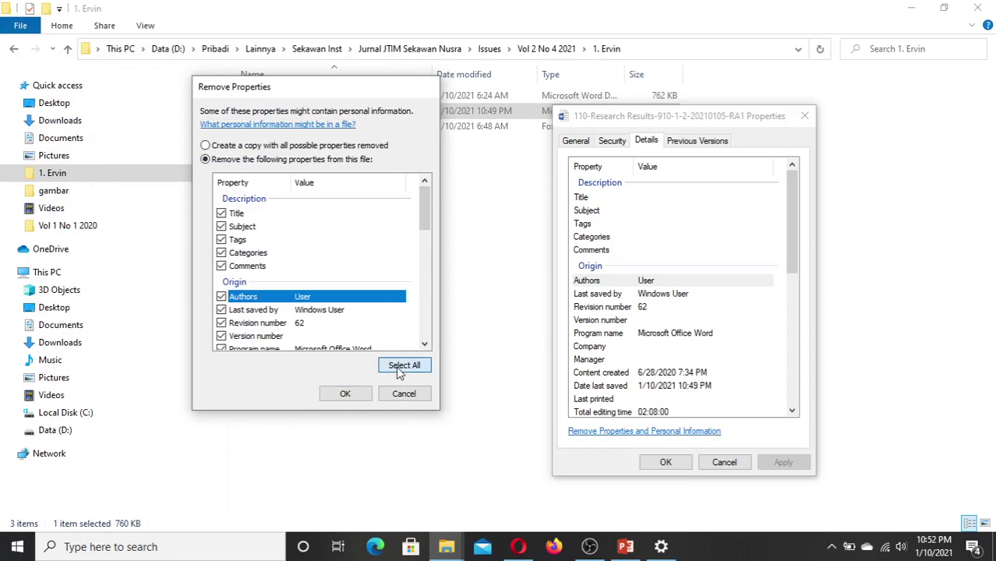
click(345, 396)
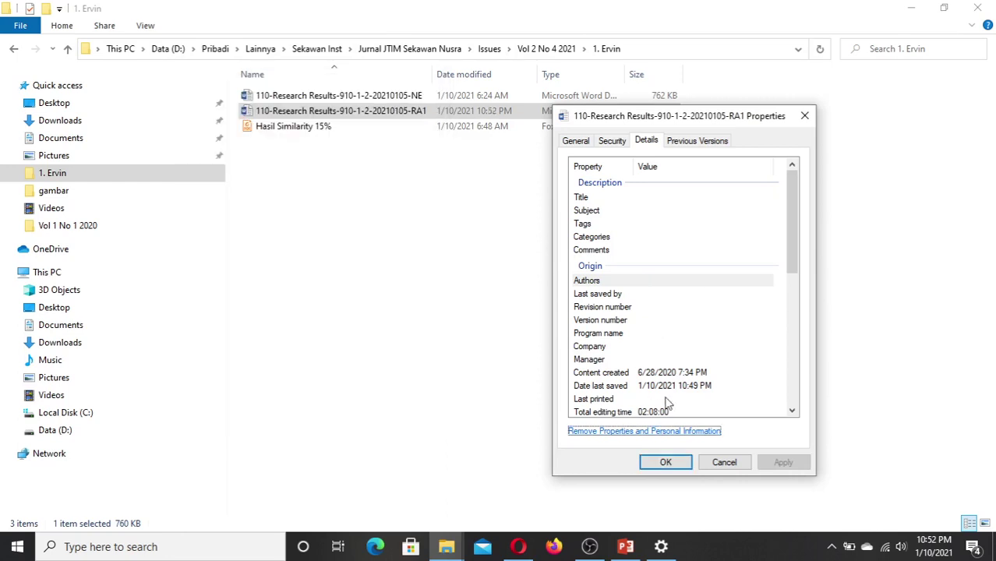
click(666, 462)
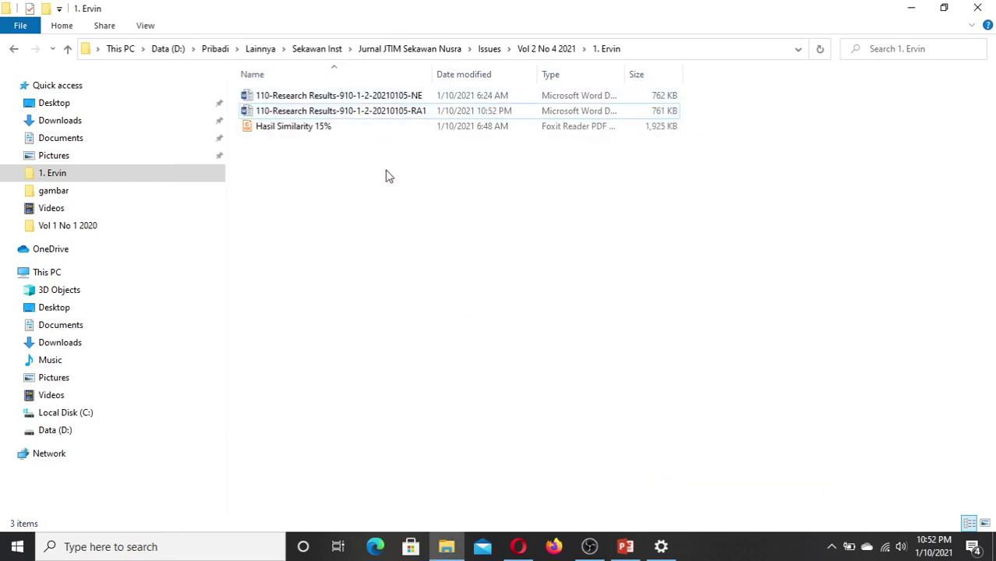
Step: Switch to the journal site in Opera and open the active submission PENILAIAN STANDAR MUTU PADA APLIKASI TIKET BIOSKOP DENGAN ISO 27001 DAN FISHBONE ANALISIS
click(518, 549)
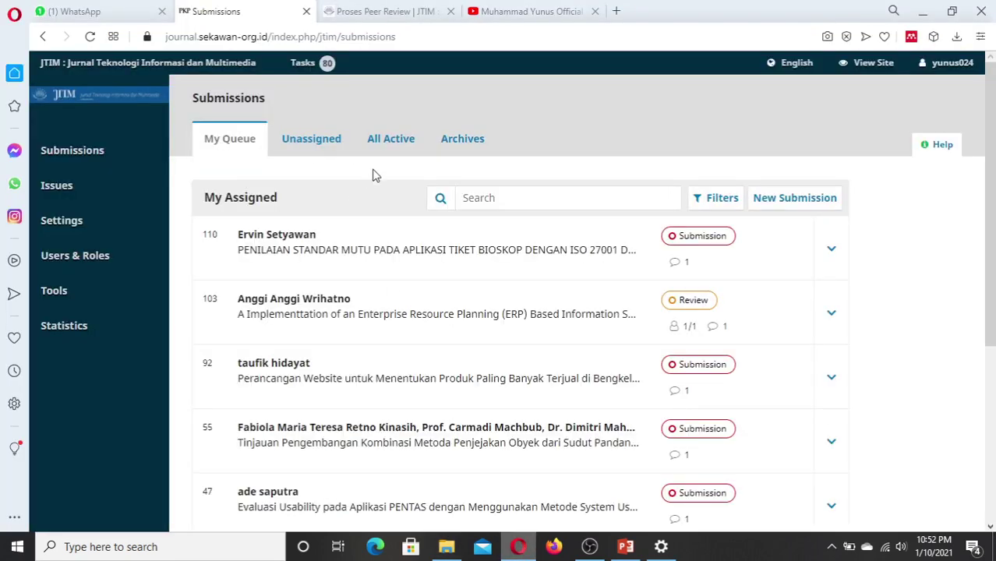
click(382, 141)
click(327, 250)
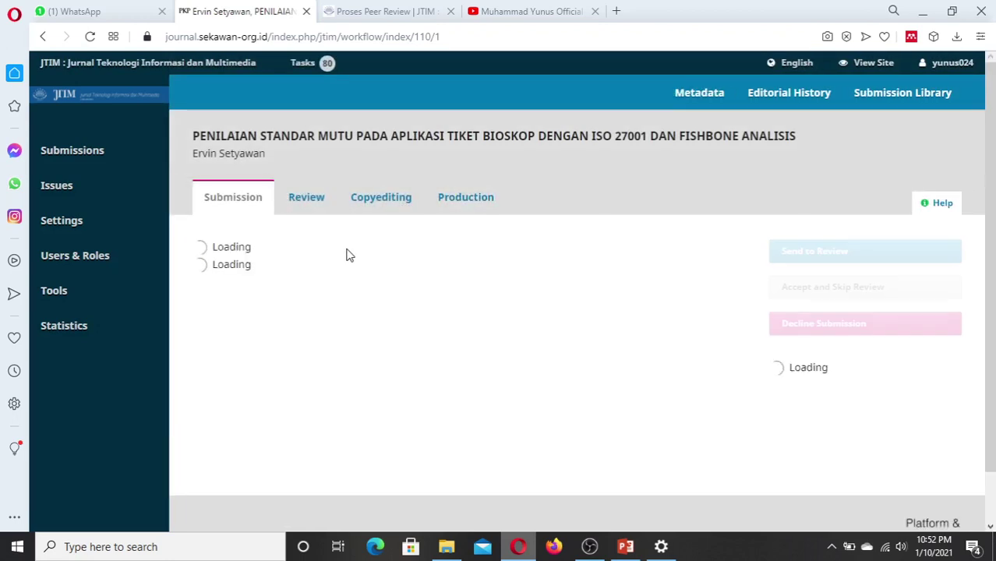
scroll(985, 257, down, 1)
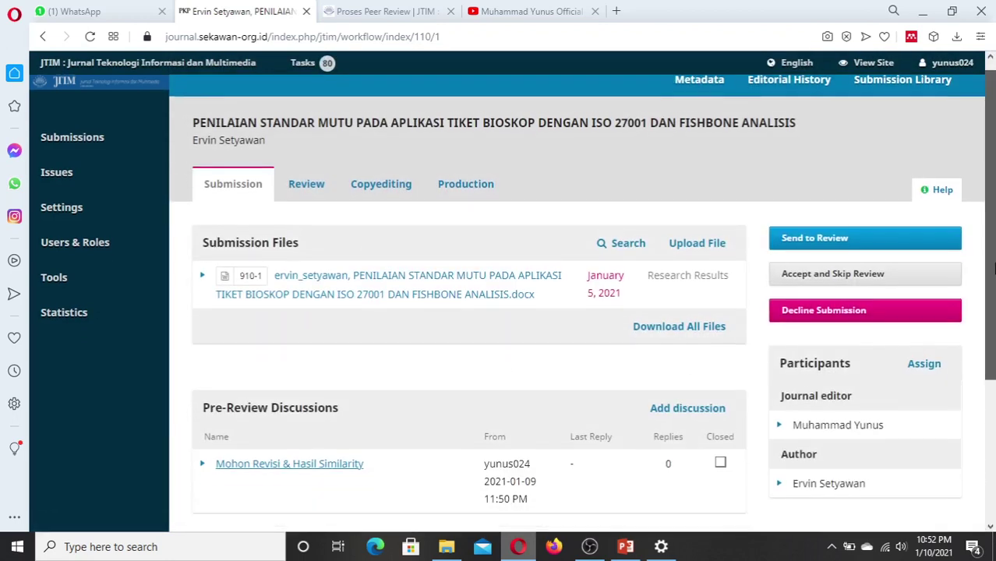
Step: Open the file selection for sending the submission to review
click(813, 209)
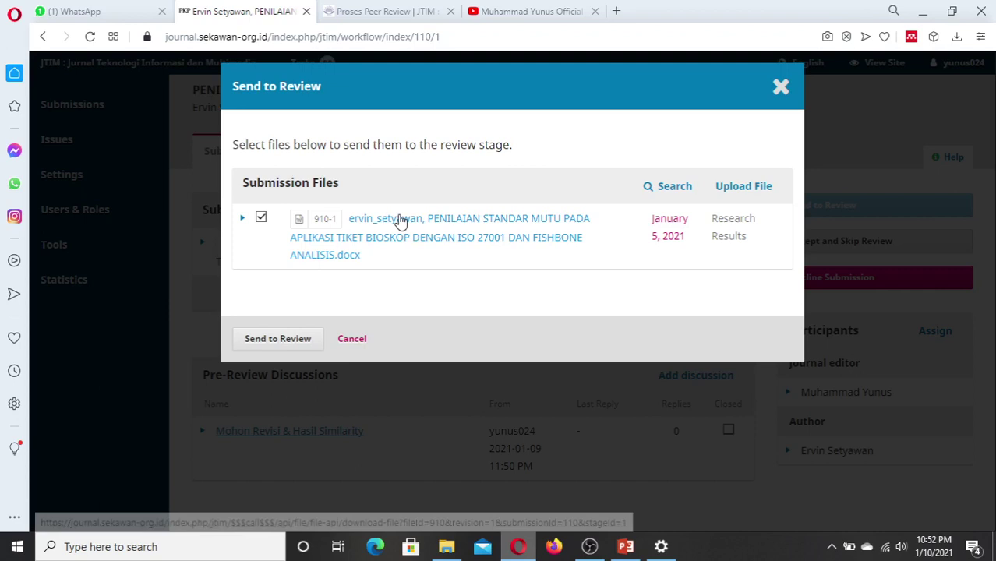
click(743, 190)
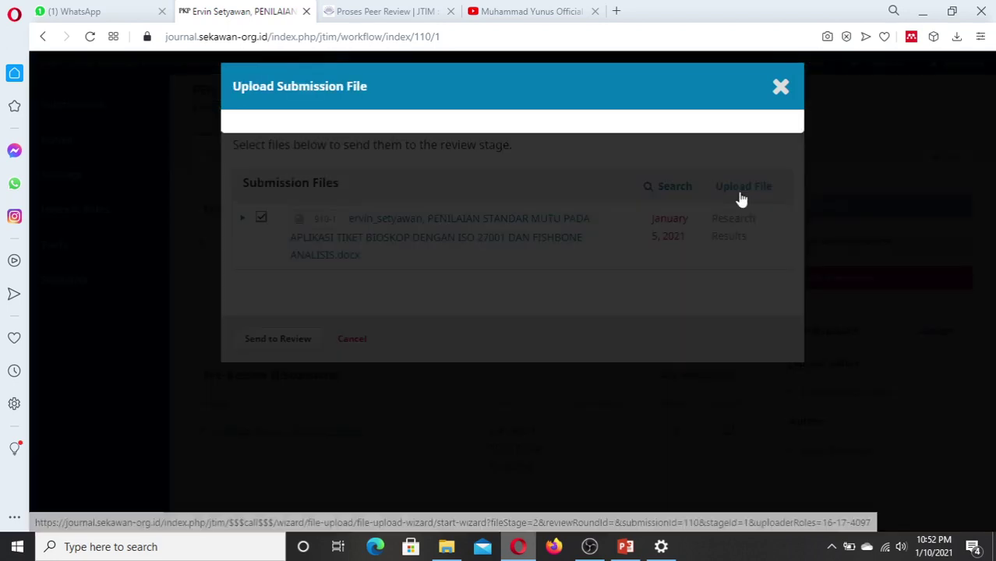
click(345, 277)
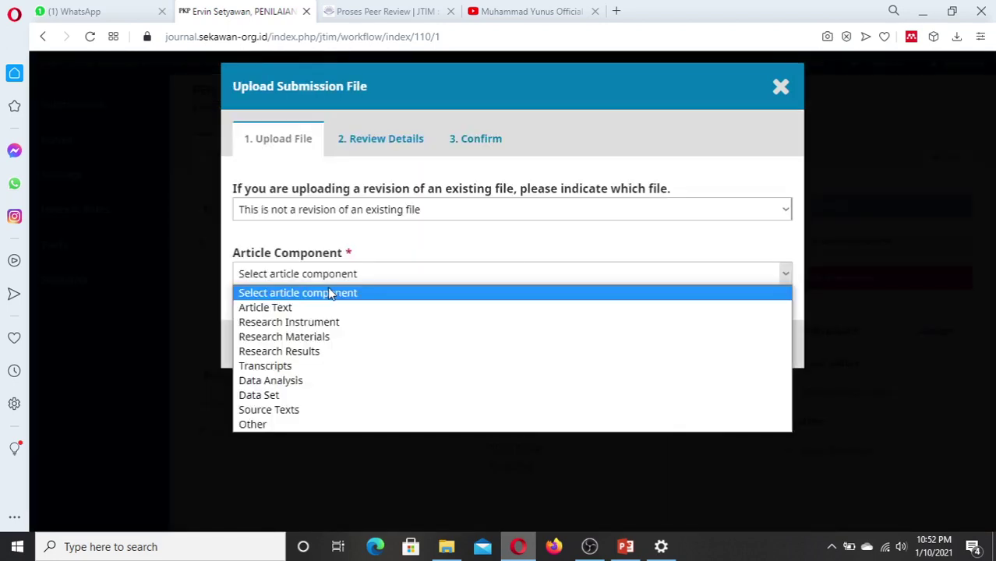
click(265, 308)
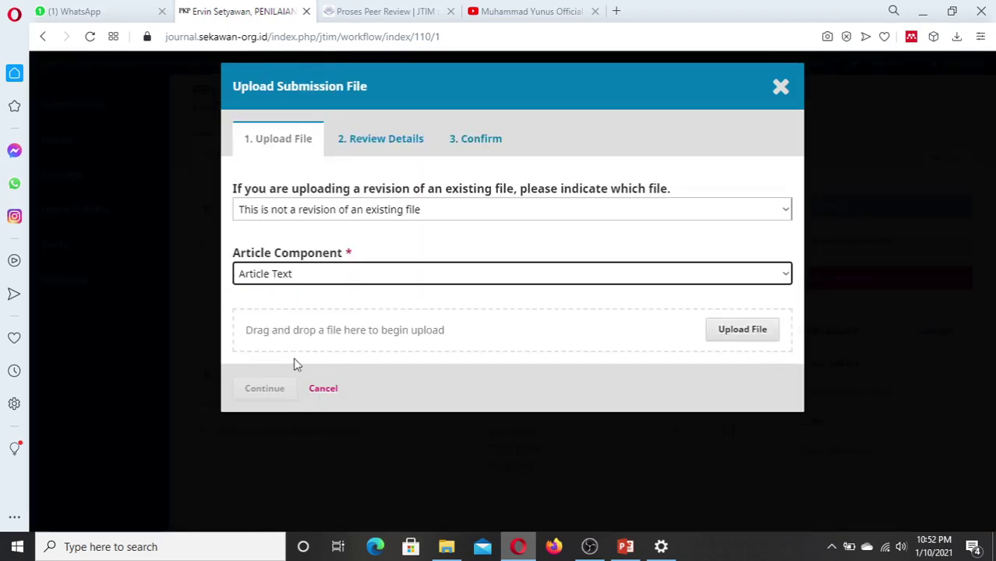
click(326, 390)
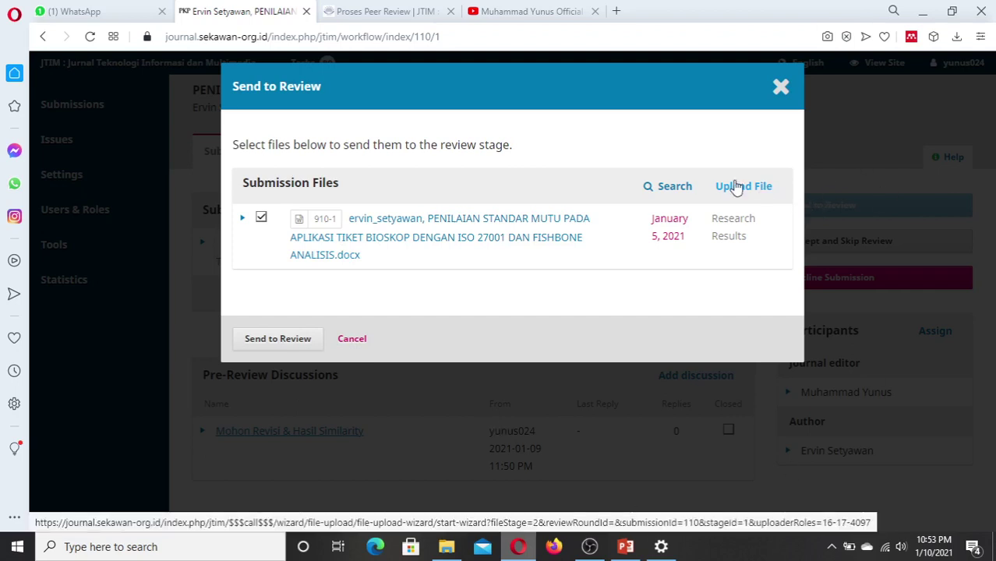
drag(736, 186, 342, 216)
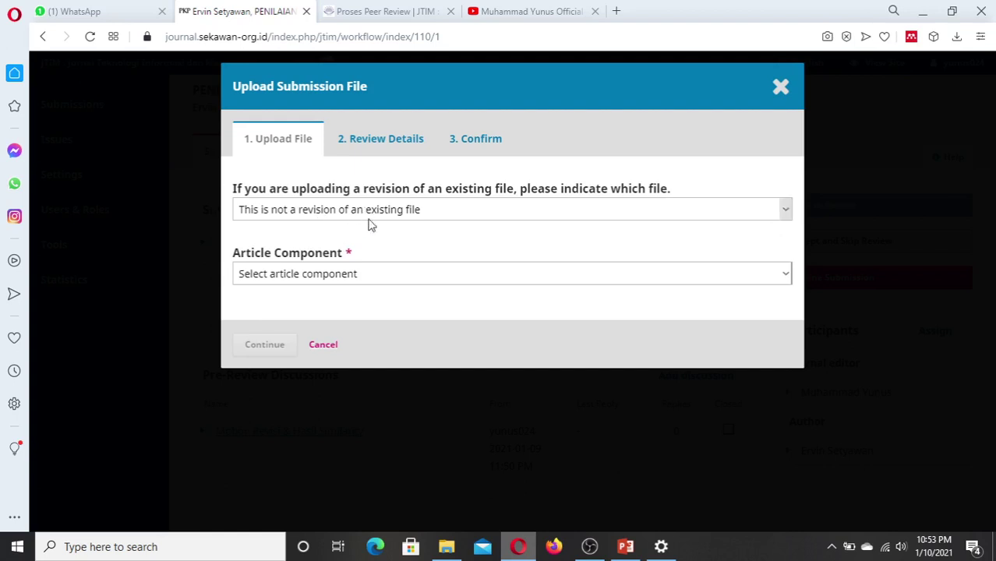
click(355, 275)
click(309, 307)
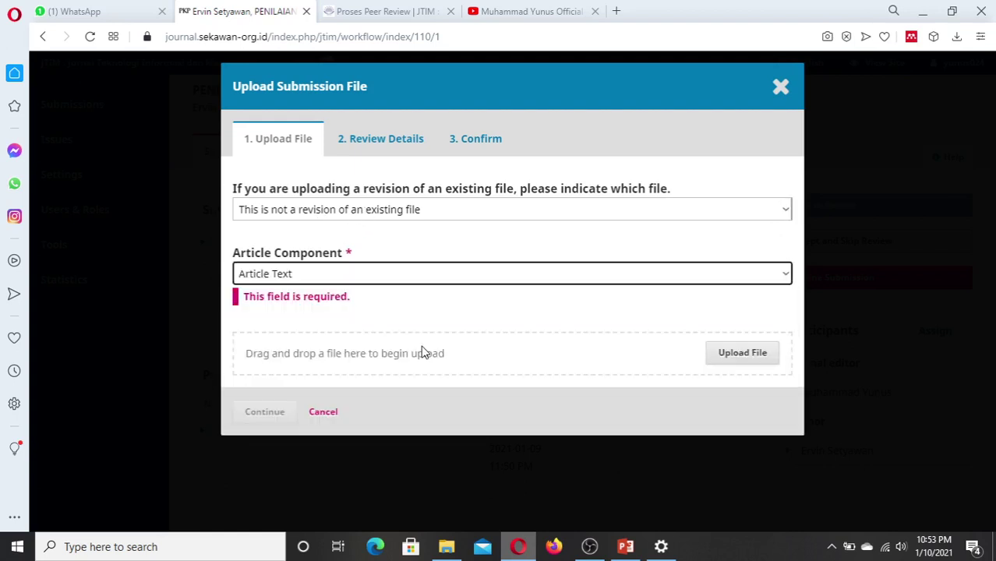
click(760, 333)
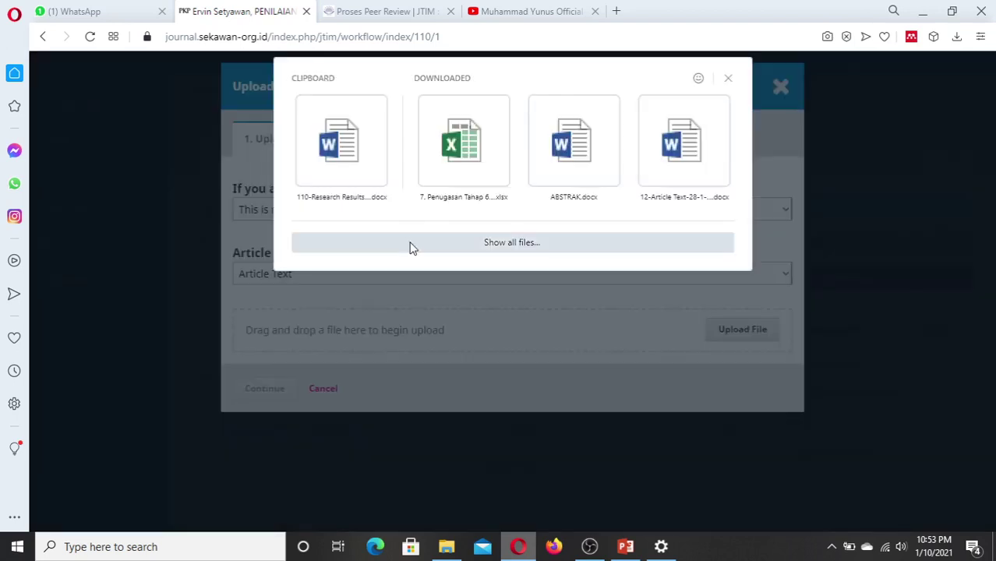
click(401, 251)
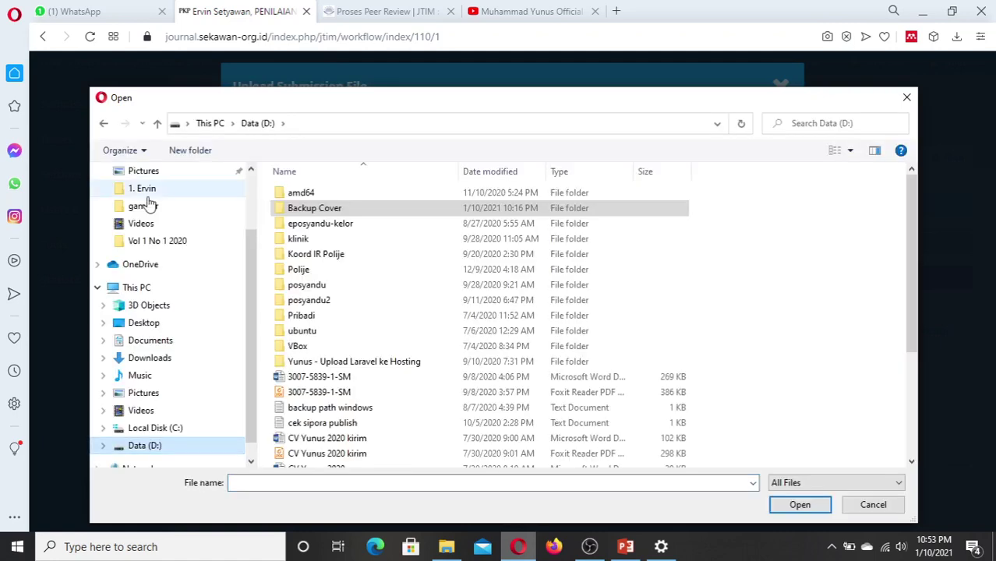
click(144, 190)
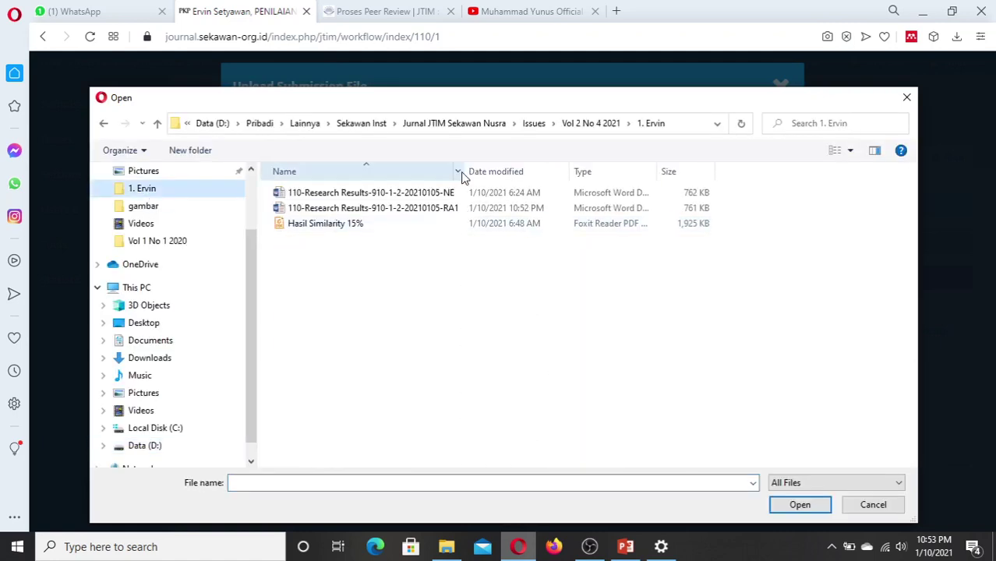
click(455, 208)
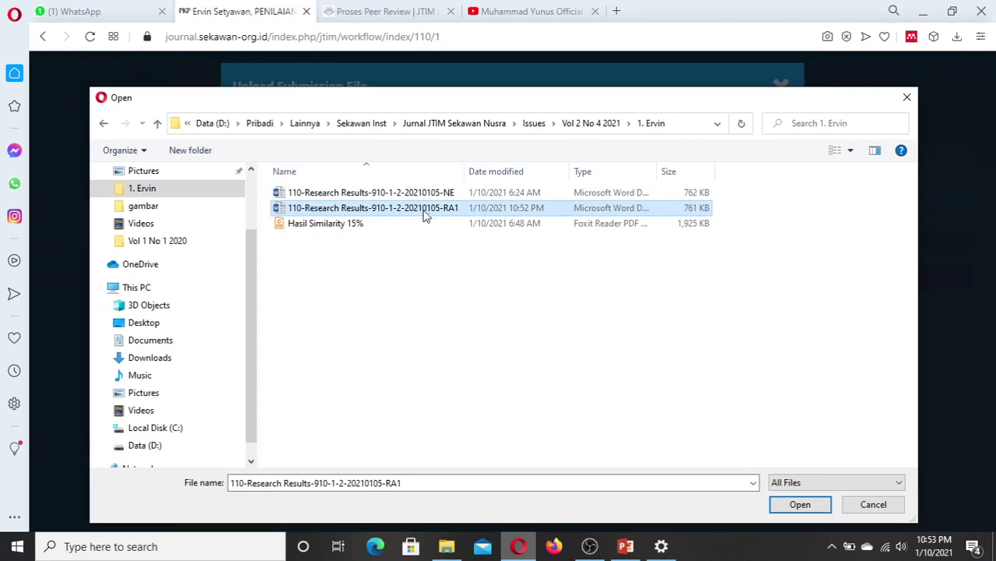
click(785, 506)
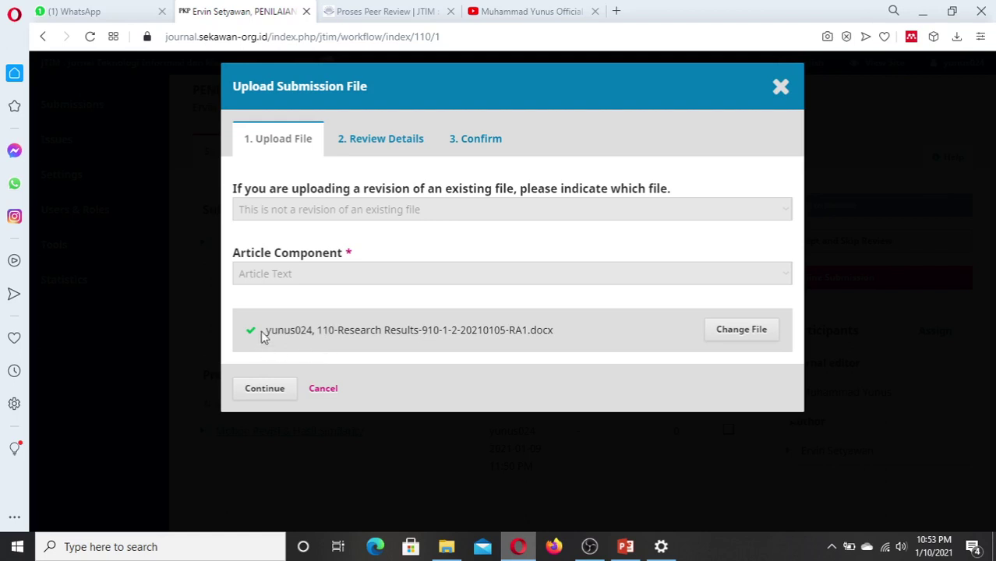
Step: Examine the uploaded file's displayed name, especially the username placed before the original file name
drag(318, 330, 490, 331)
drag(267, 333, 314, 332)
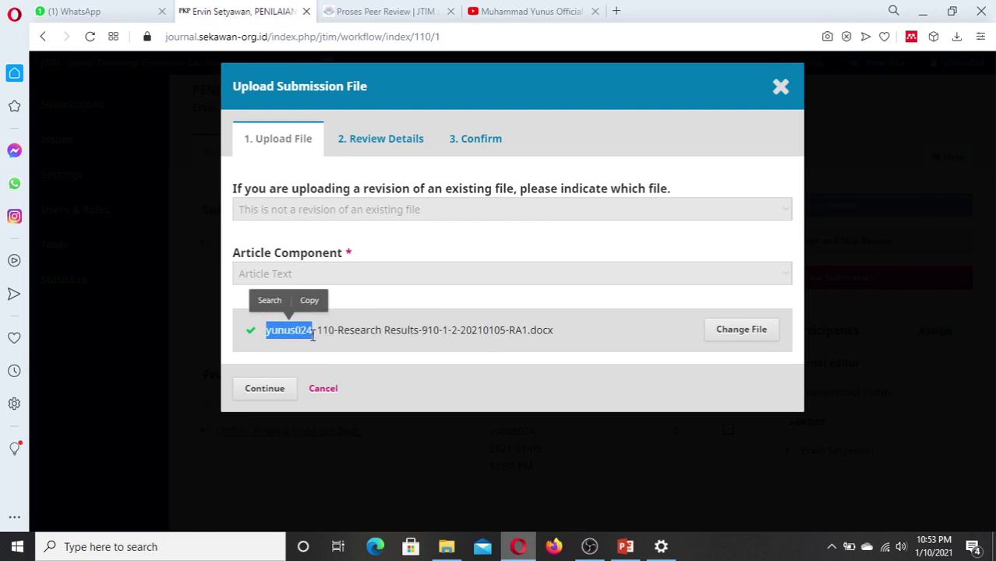
click(267, 339)
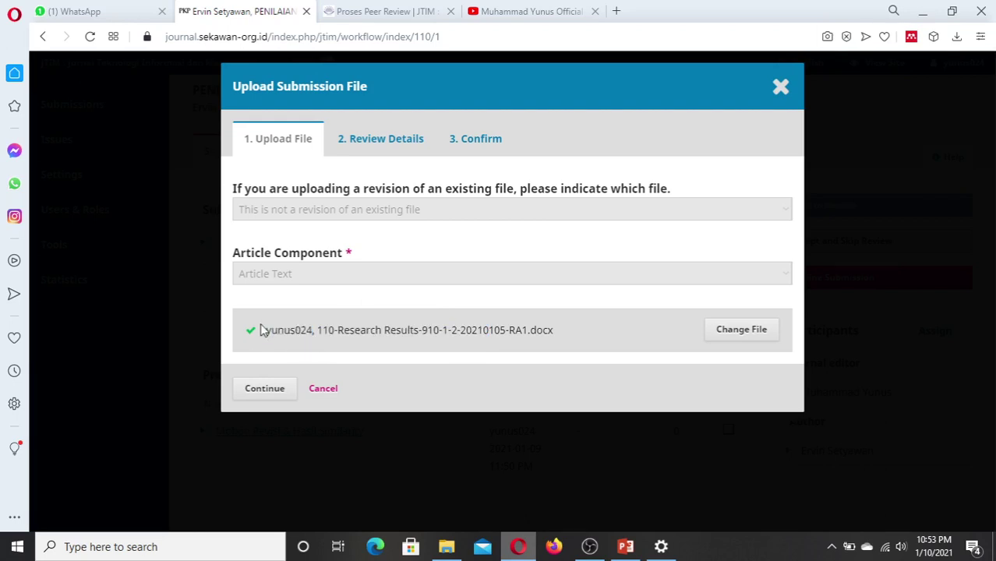
drag(266, 333, 312, 334)
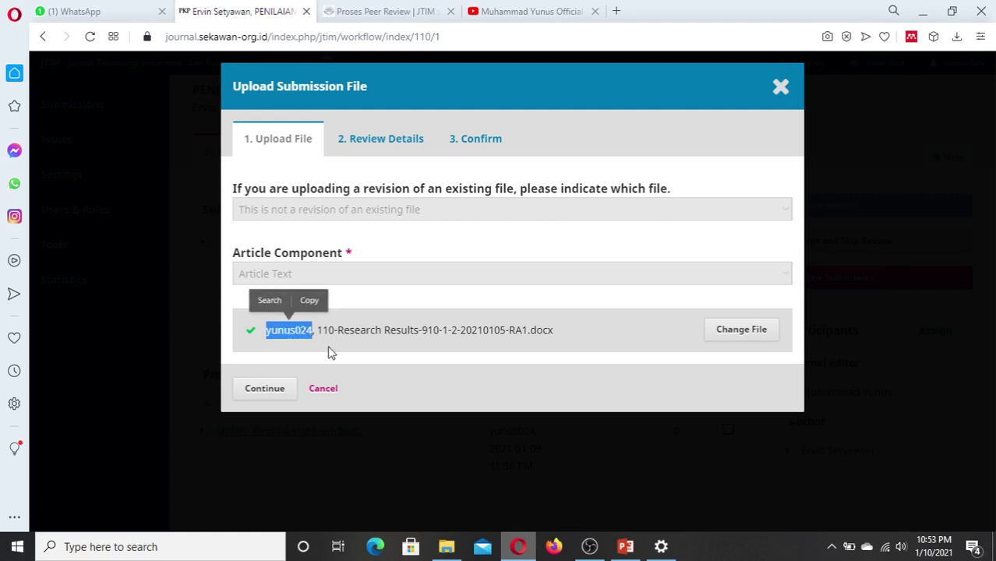
click(318, 345)
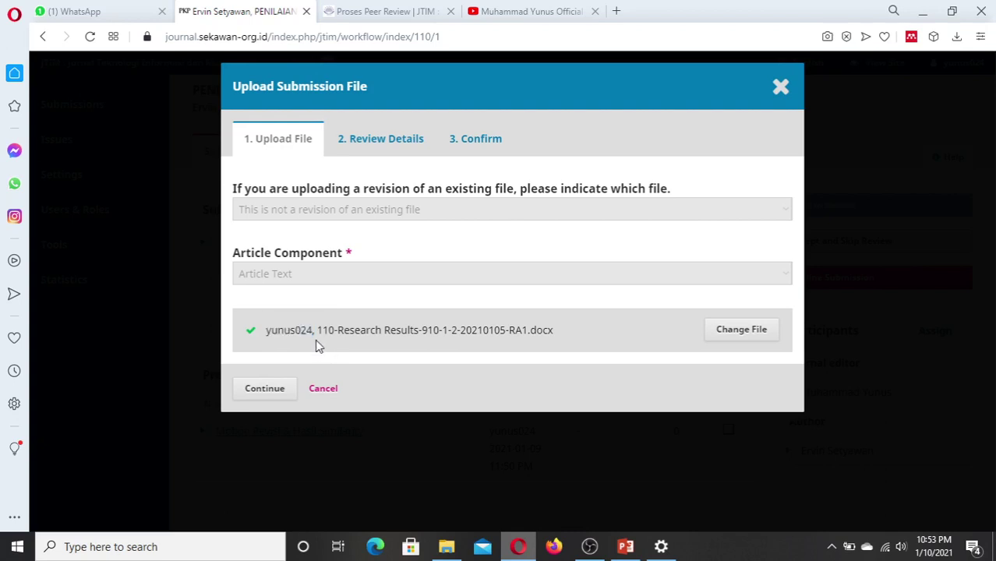
drag(313, 331, 265, 331)
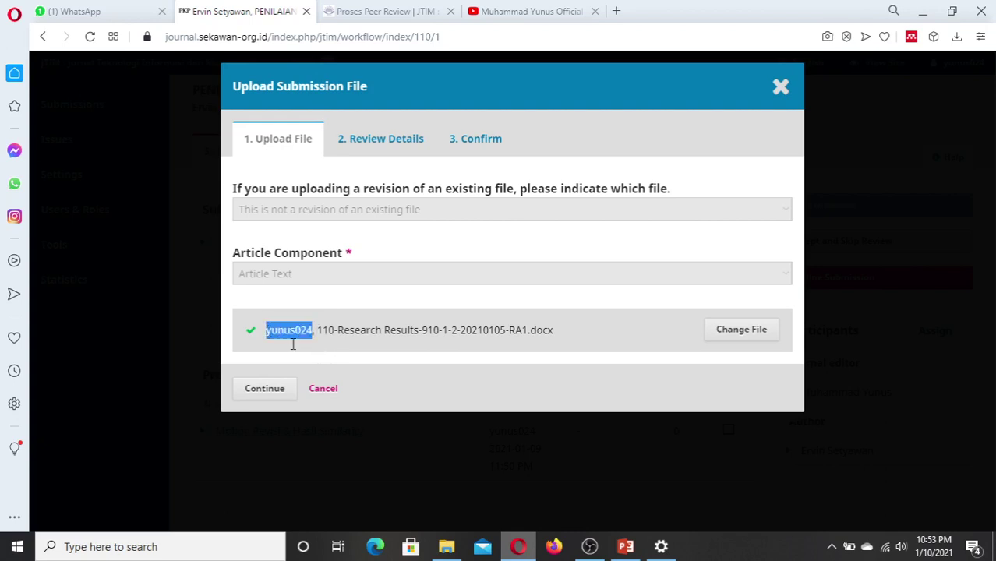
click(335, 335)
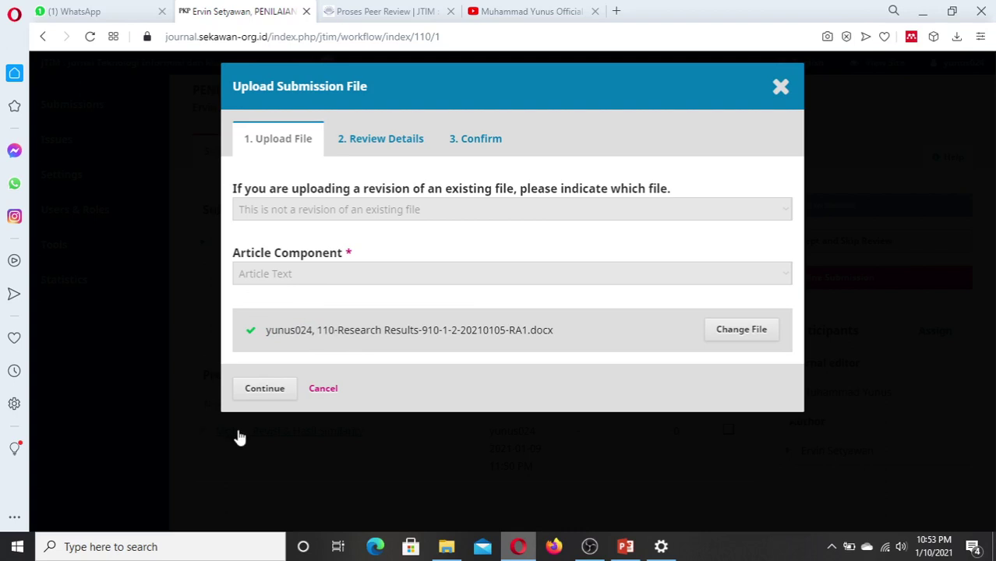
Step: Accept the RA1 file's details unchanged and complete its upload without adding another file
click(287, 392)
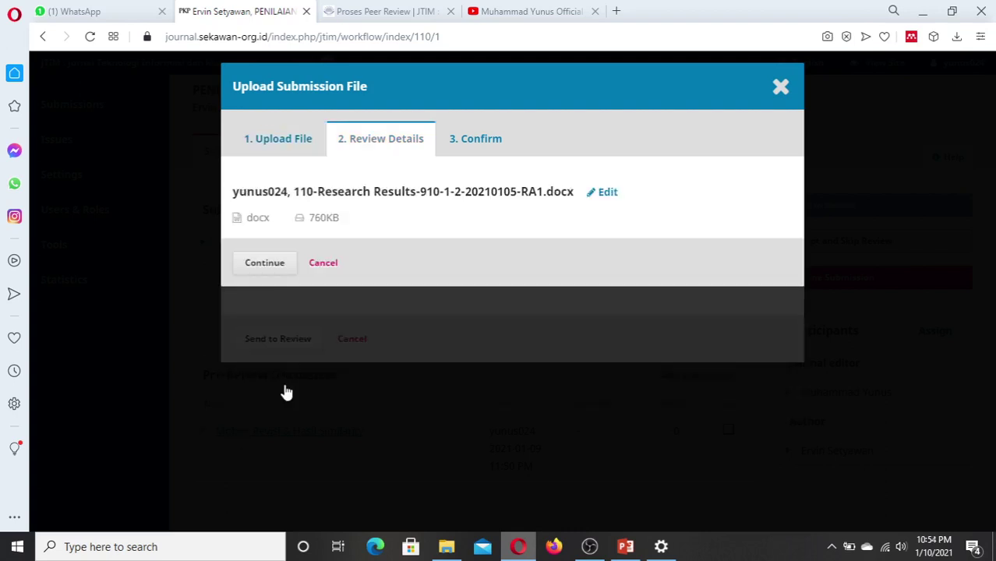
click(273, 268)
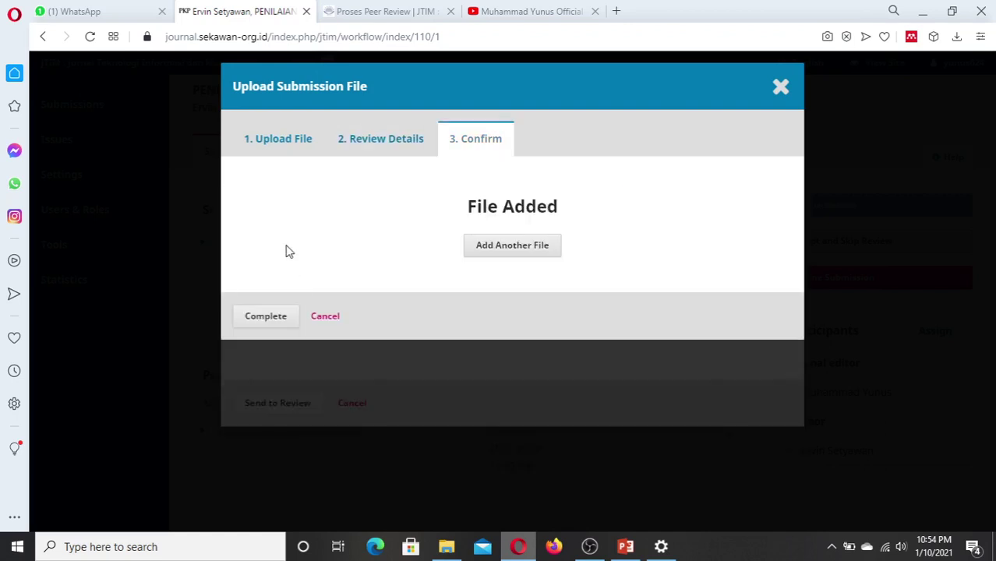
click(285, 323)
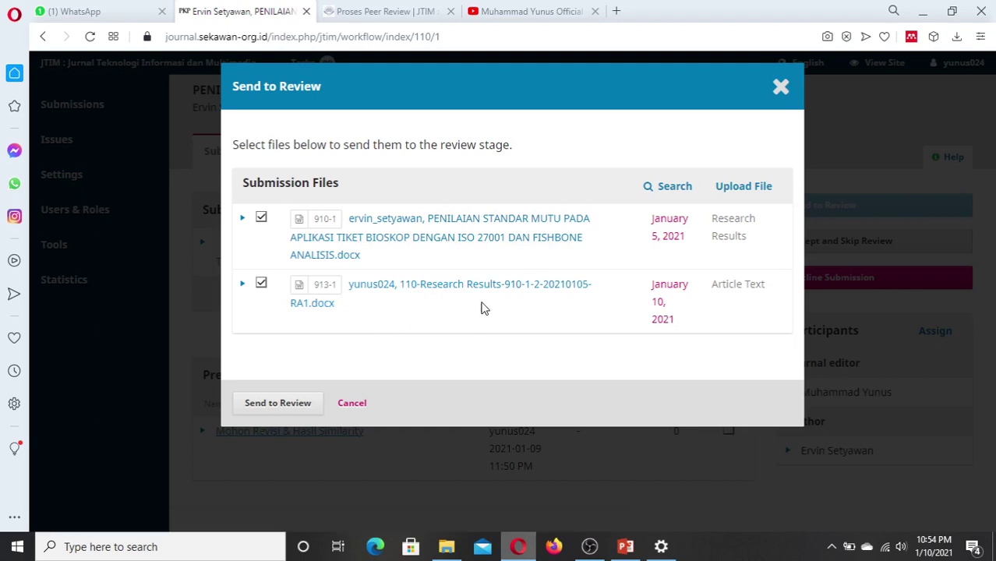
Step: Check how the original file is selected for review and which options the RA1 file offers, and leave without sending to review
click(263, 219)
click(261, 218)
click(243, 283)
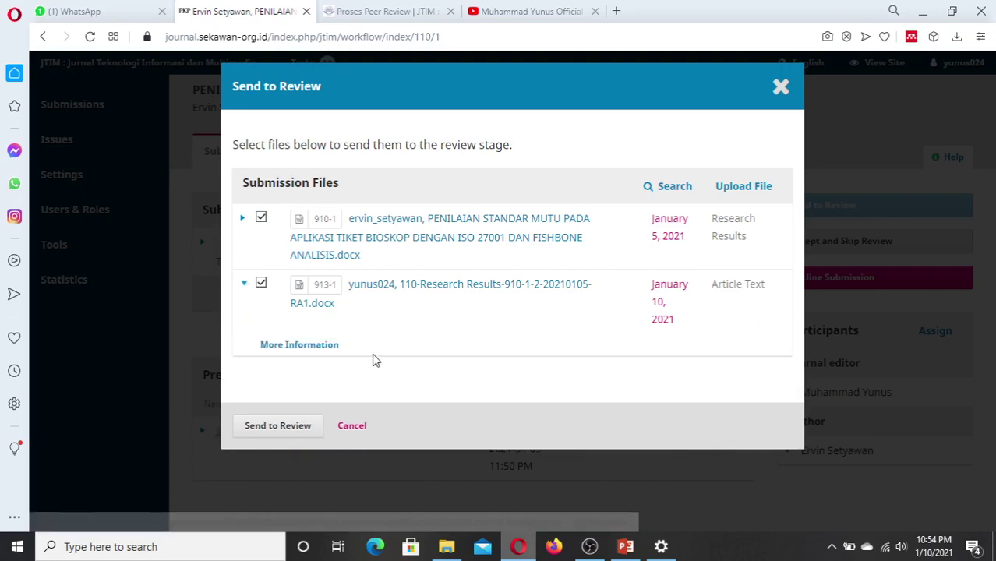
click(243, 285)
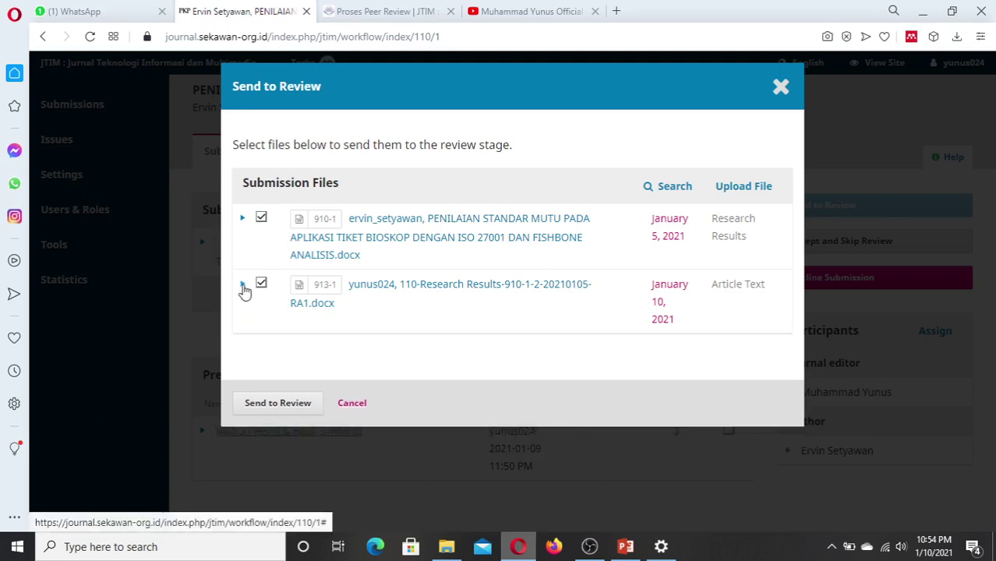
click(356, 403)
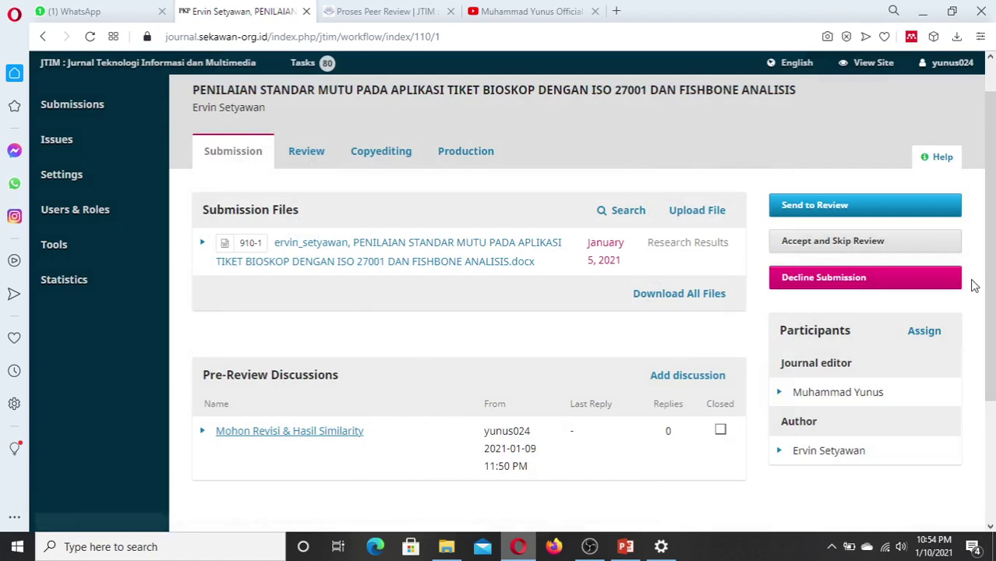
Step: Browse the active and archived submissions and open the published article Media Informasi Imunisasi Measles Rubella (MR) untuk Anak berbasis Mobile
mouse_move(990, 244)
mouse_down()
mouse_move(992, 300)
mouse_move(993, 226)
mouse_up()
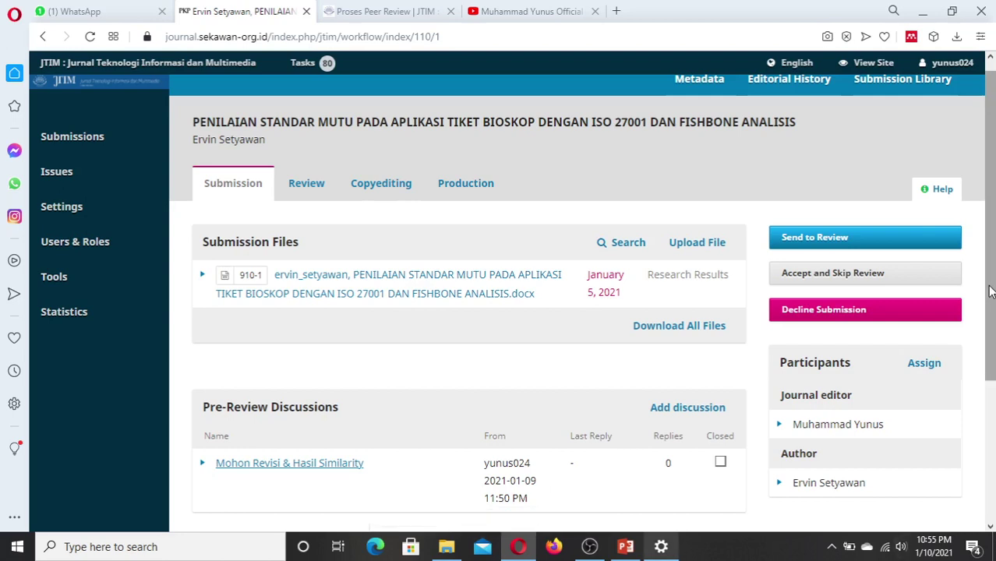
drag(986, 318, 993, 253)
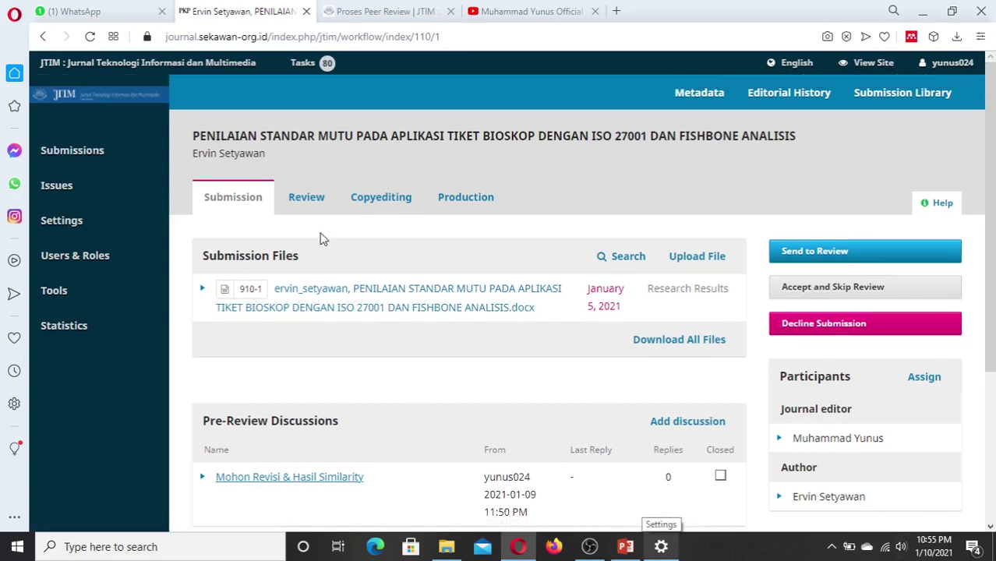
click(72, 156)
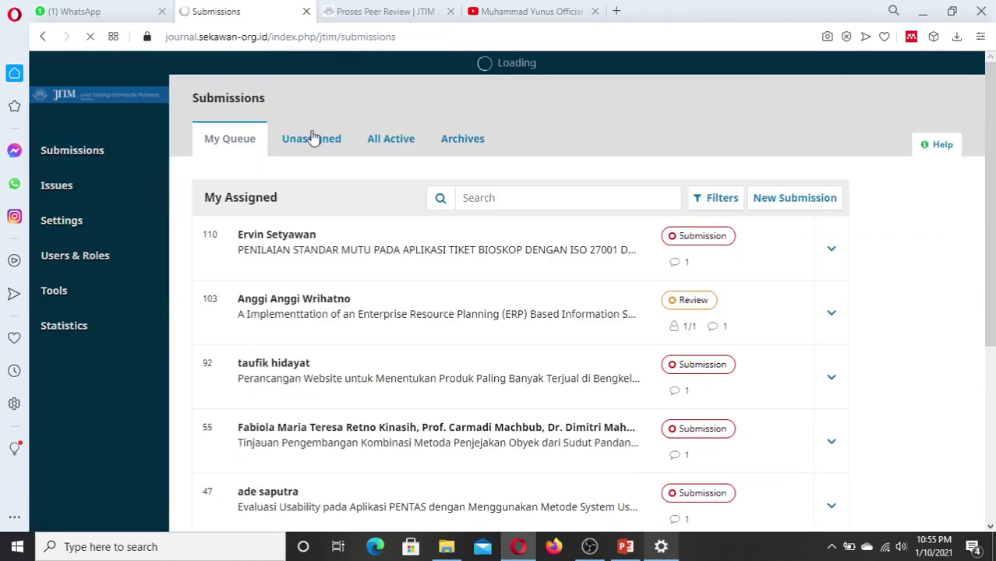
click(392, 138)
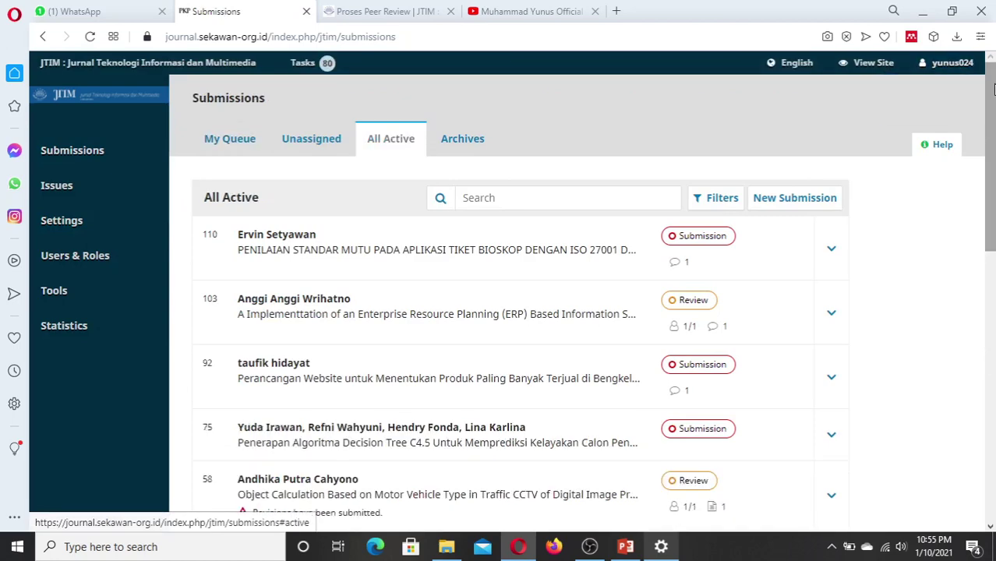
scroll(456, 166, down, 1)
click(475, 108)
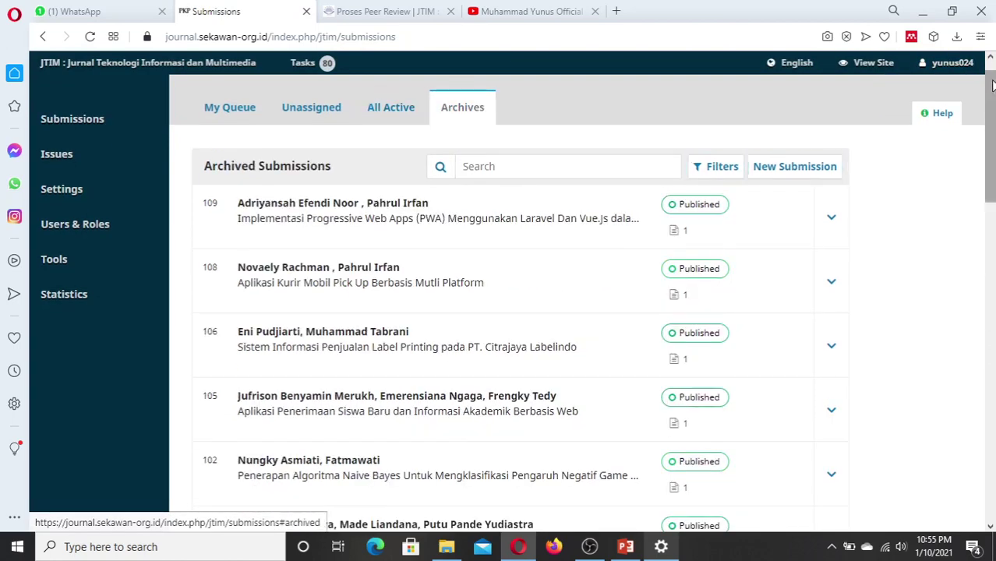
scroll(991, 160, down, 1)
scroll(992, 159, down, 4)
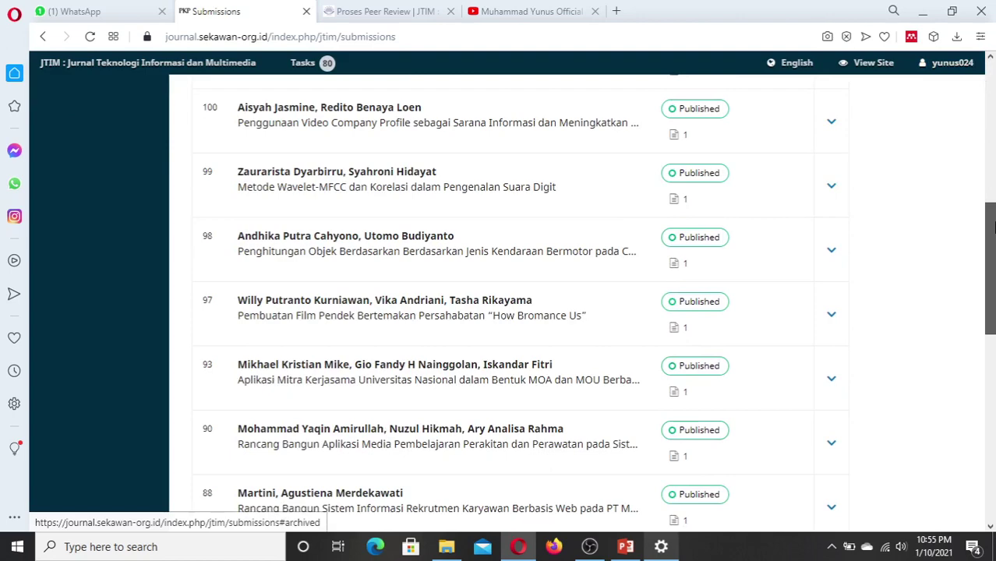
drag(993, 226, 993, 354)
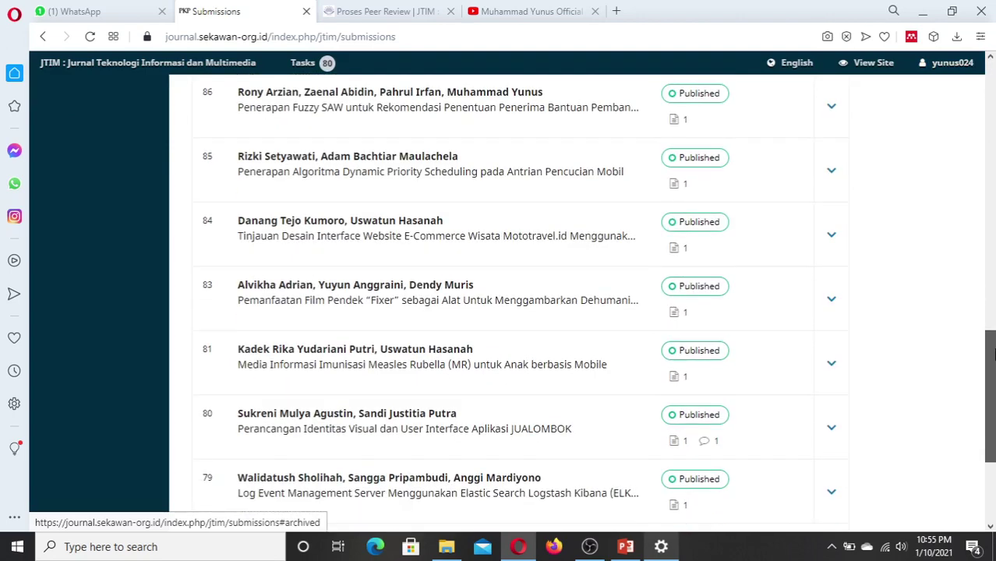
click(444, 360)
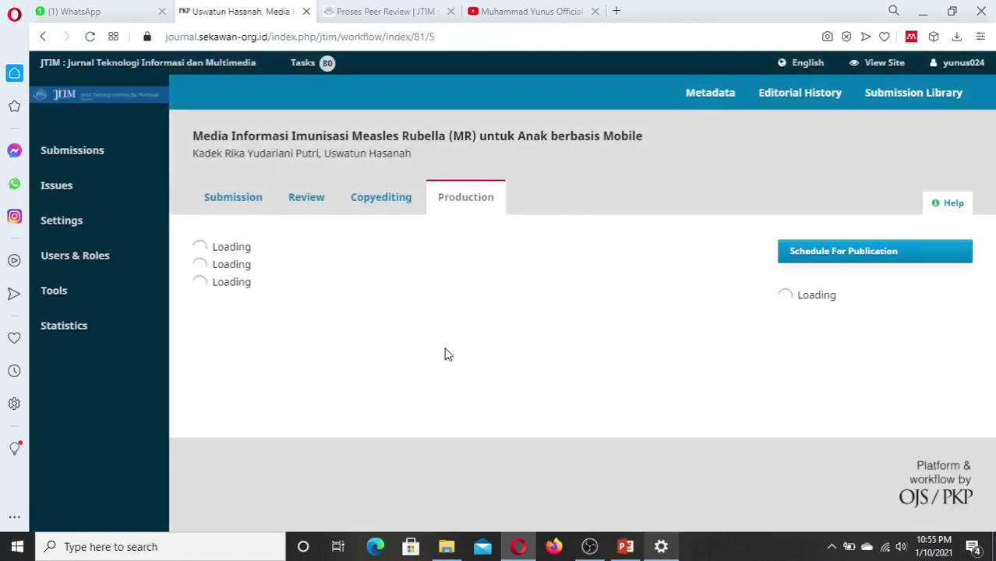
Step: Open the review details of the double-blind reviewer in the article's first review round
click(310, 201)
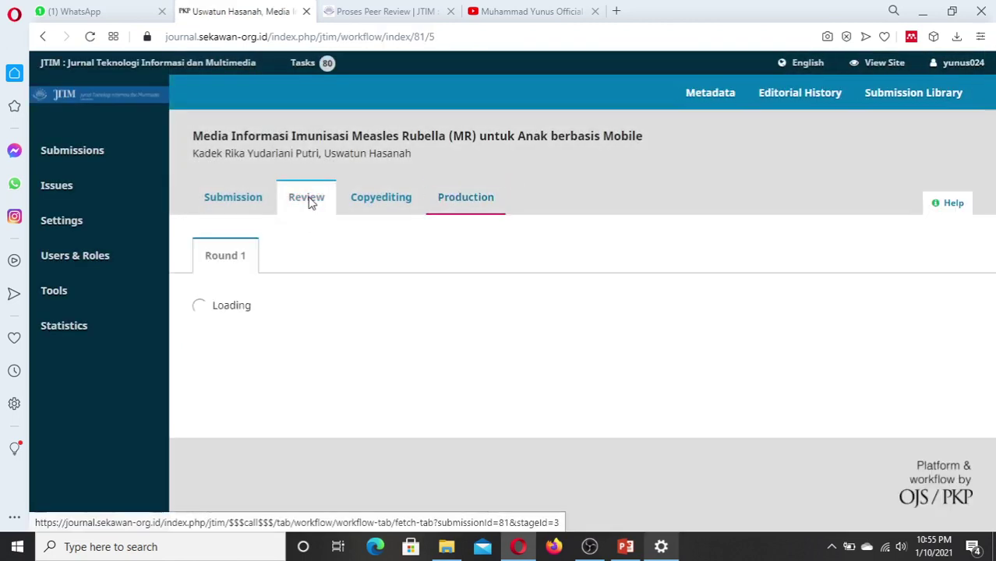
drag(988, 142, 994, 249)
click(203, 305)
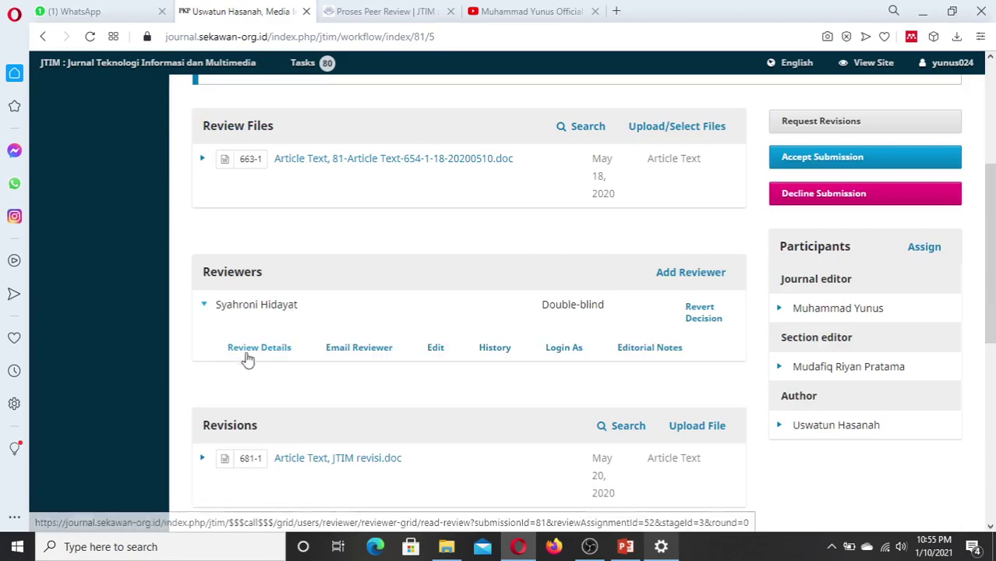
click(267, 348)
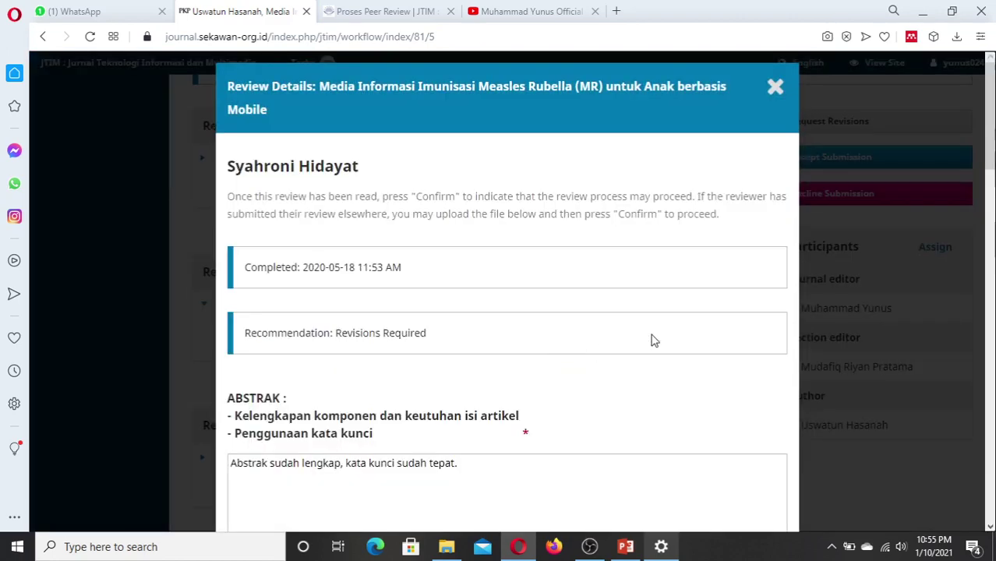
Step: Read through the review responses, download the reviewer's file 81-Article Text-663-1-4-20200518.doc, and open it in Word with editing enabled
scroll(653, 341, down, 1)
scroll(506, 311, down, 7)
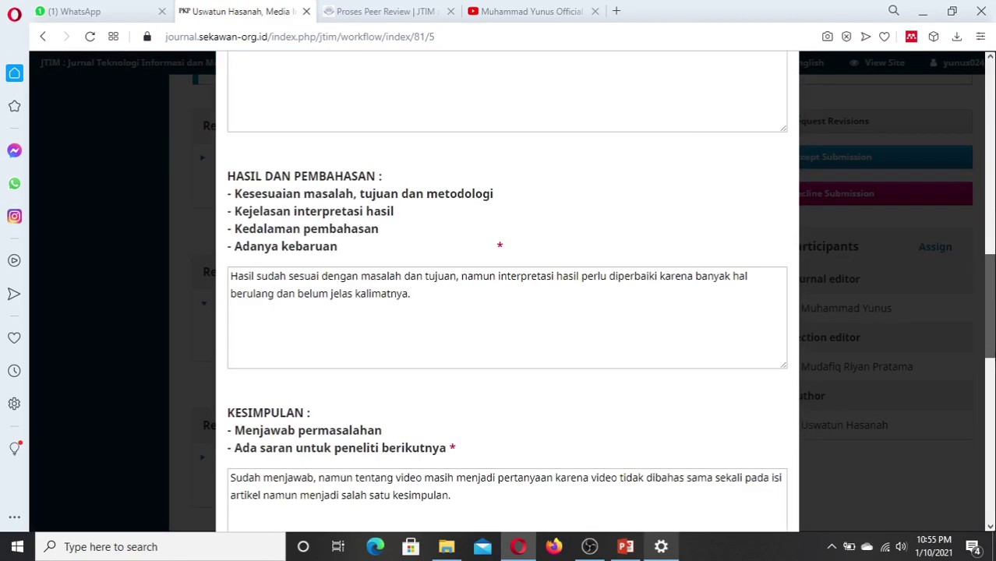
scroll(506, 311, down, 6)
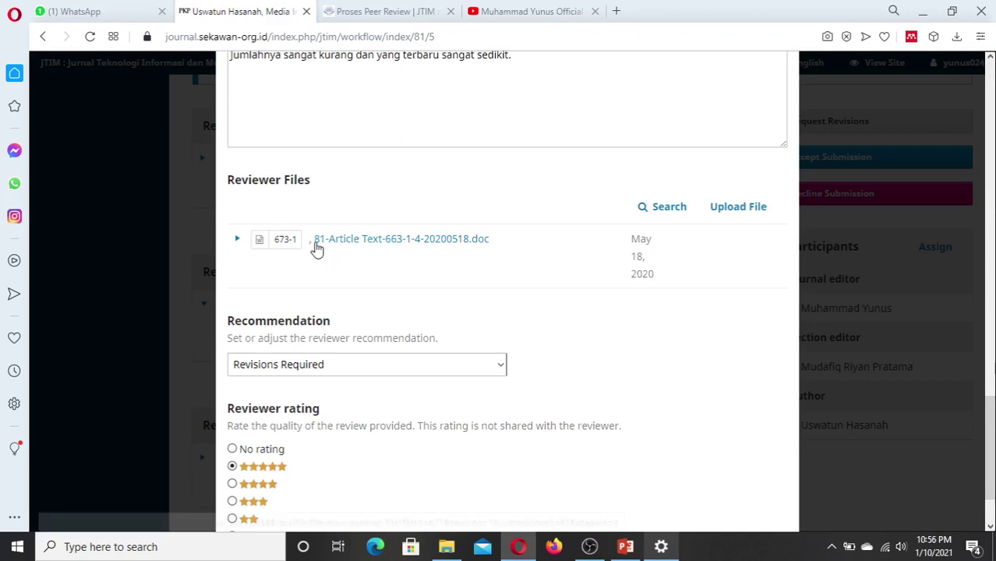
click(422, 242)
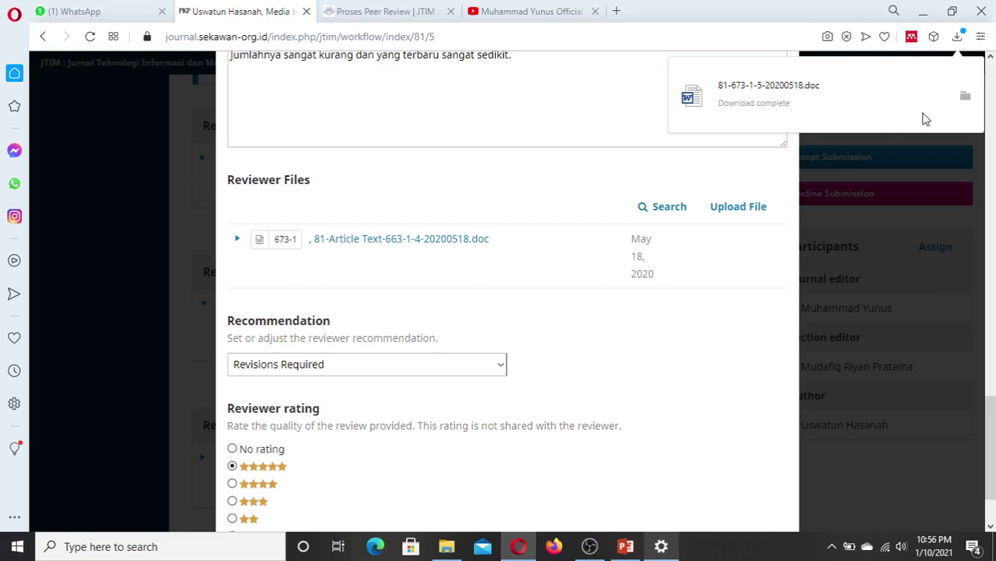
click(964, 96)
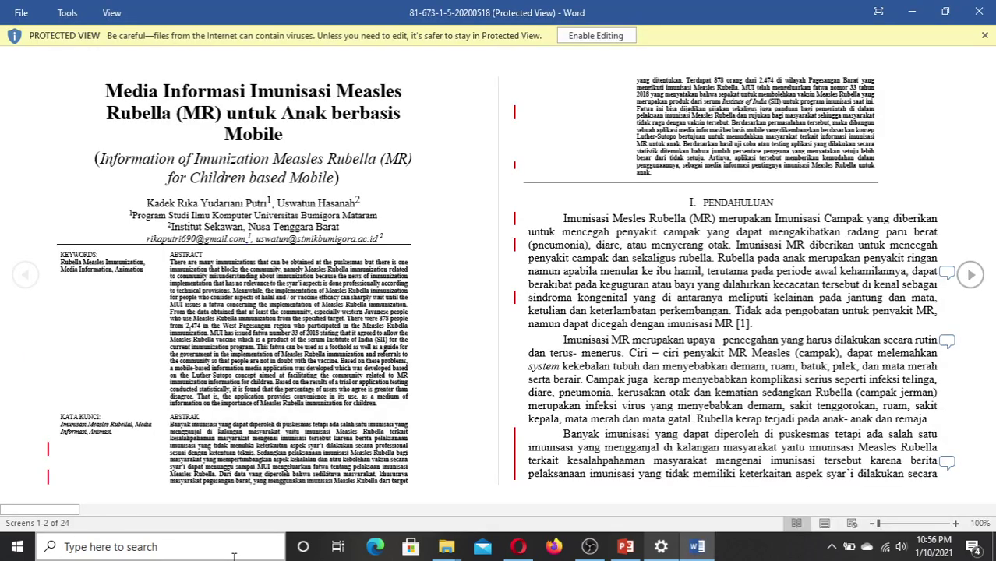
click(606, 36)
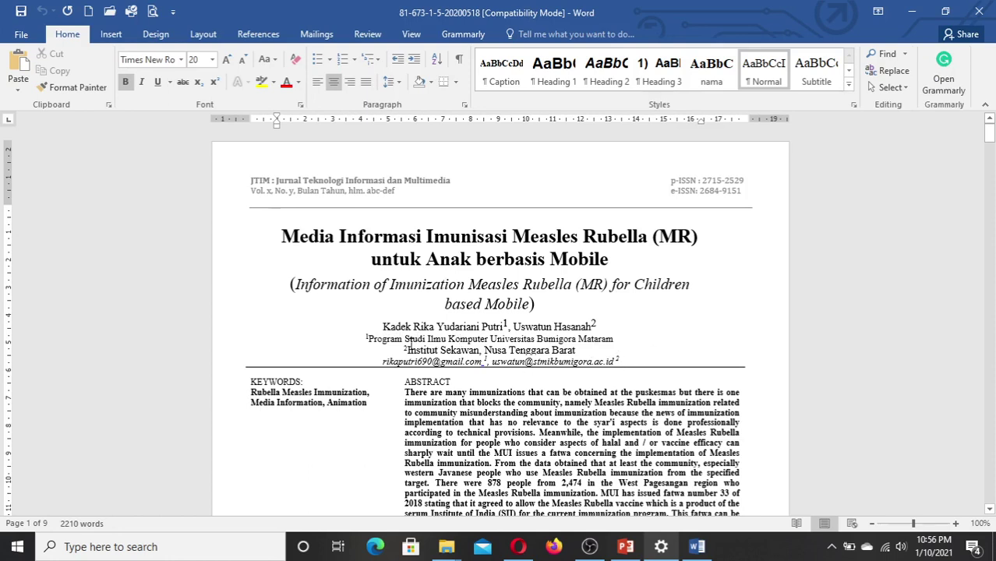
Step: Examine the author details under the title and the reviewer's comments on page 2, including the account name attached to each comment
click(384, 327)
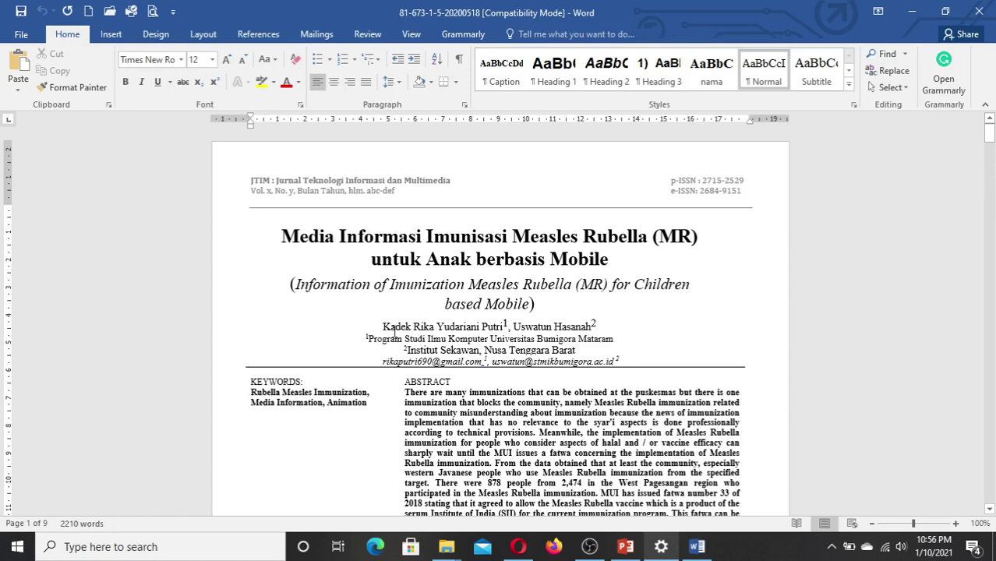
drag(382, 327, 636, 357)
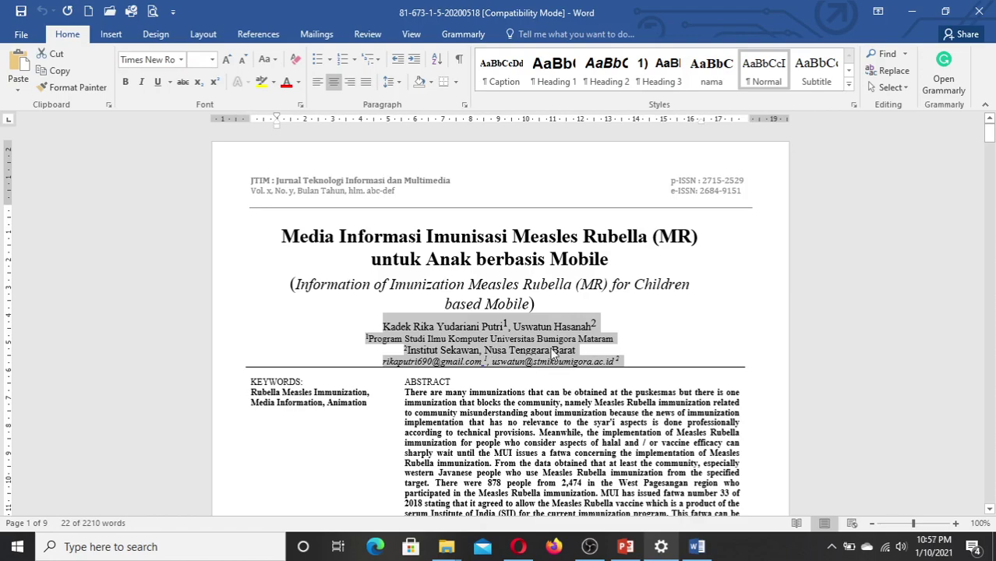
drag(989, 138, 989, 183)
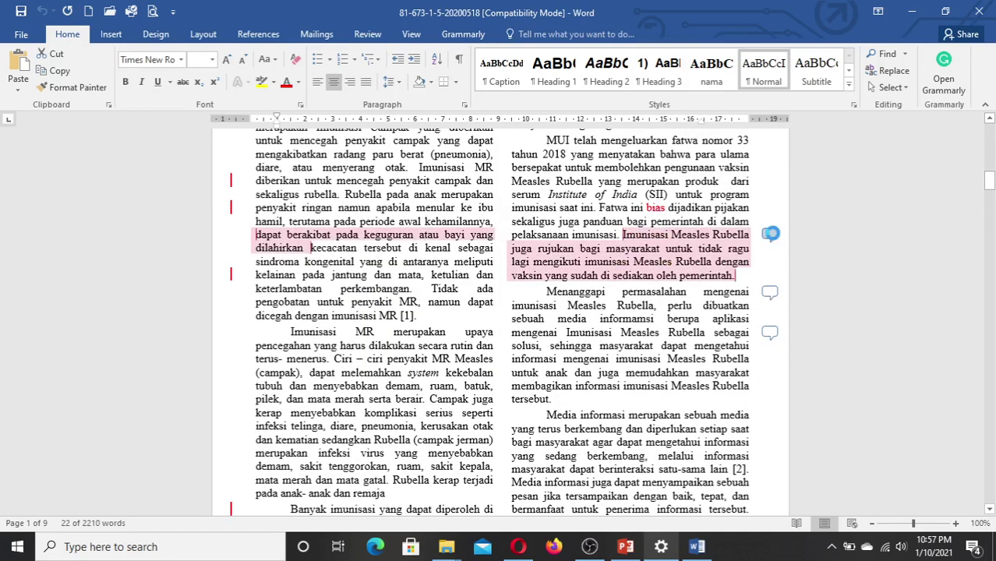
click(771, 235)
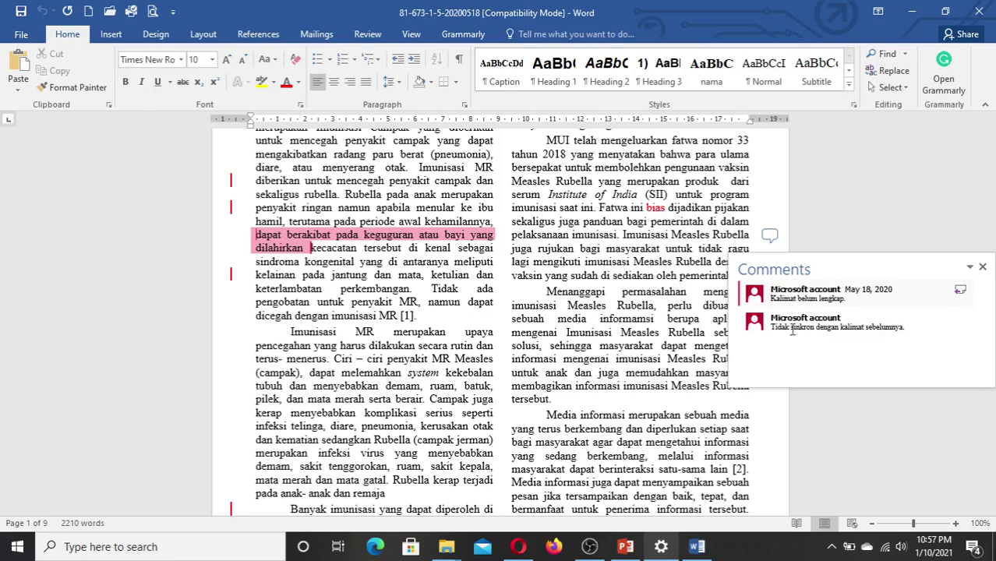
click(774, 441)
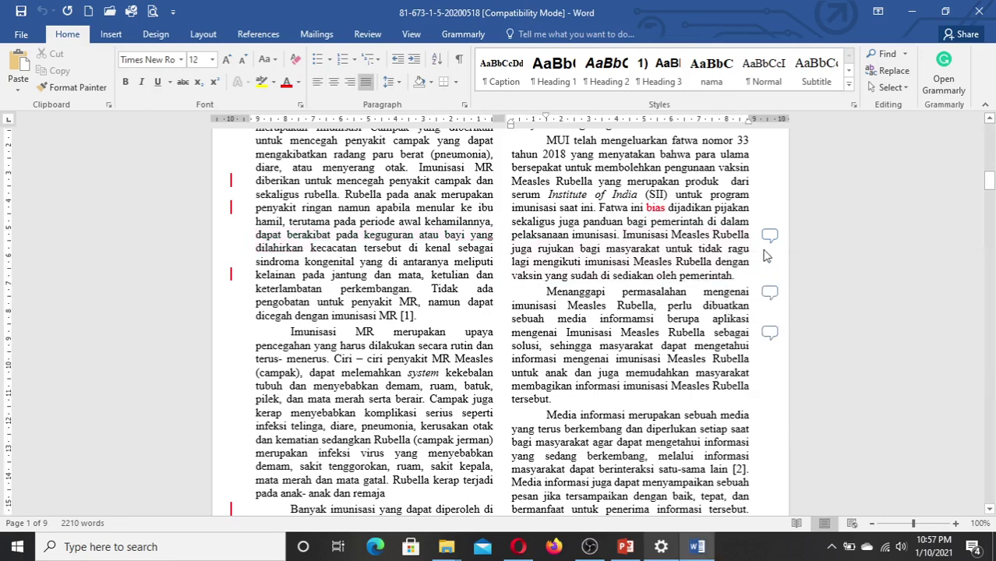
click(769, 235)
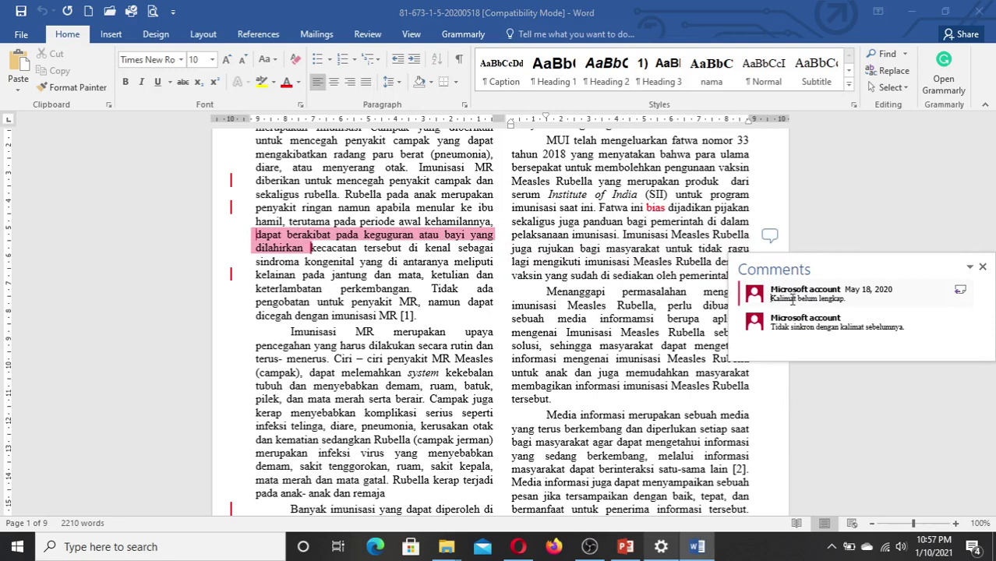
click(765, 383)
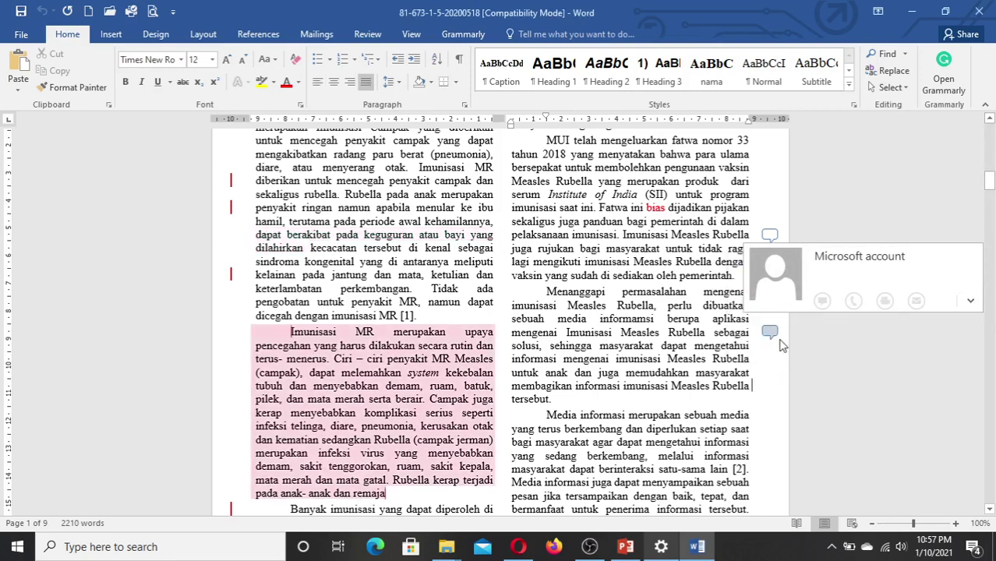
click(769, 333)
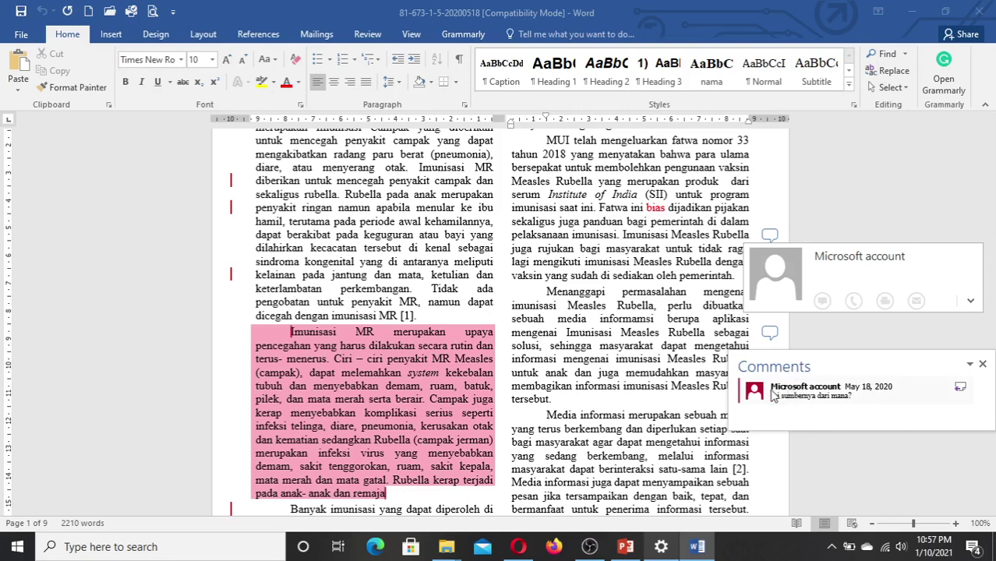
triple_click(773, 395)
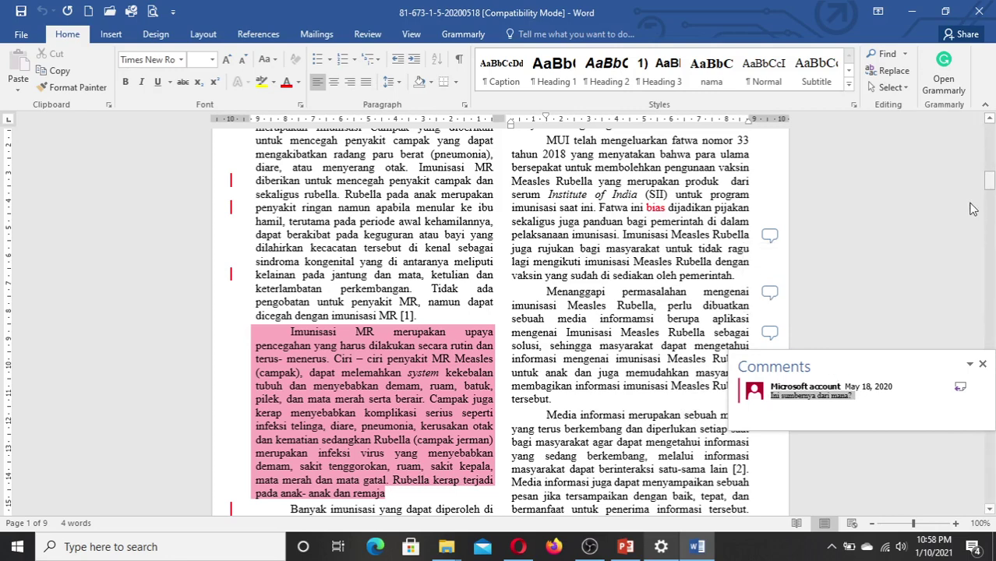
click(769, 237)
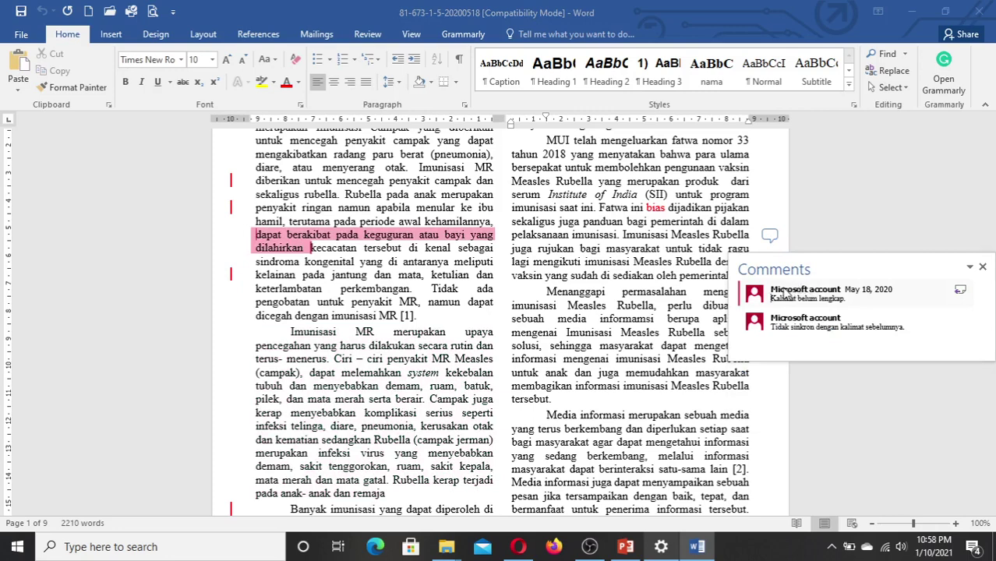
click(689, 292)
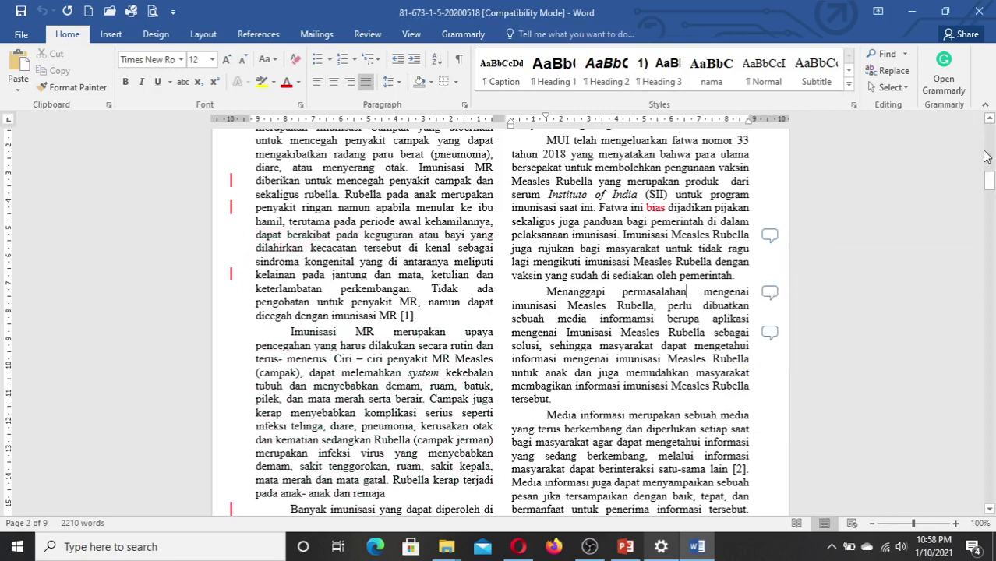
Step: Open the Document Inspector for the reviewed manuscript
drag(990, 180, 990, 128)
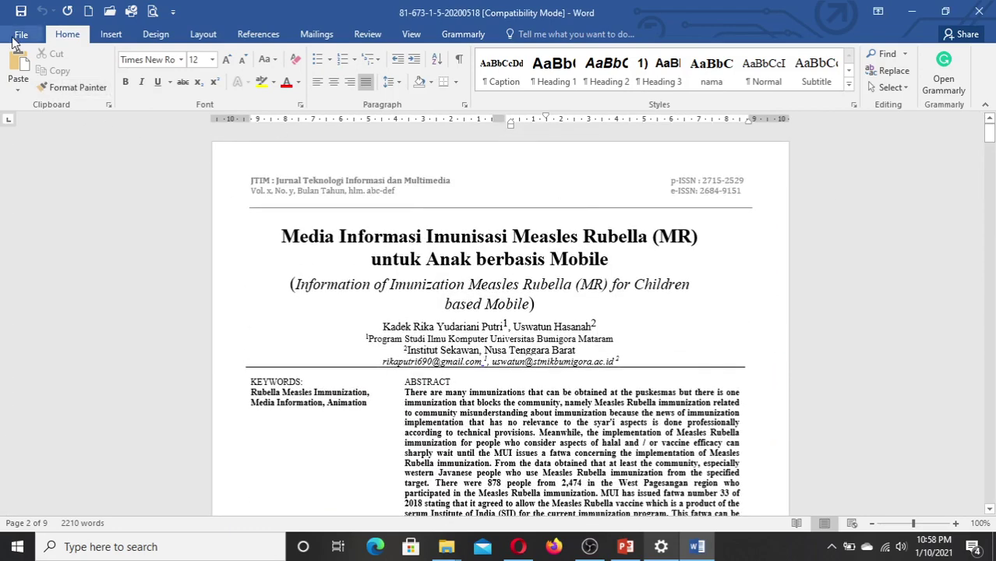
click(21, 35)
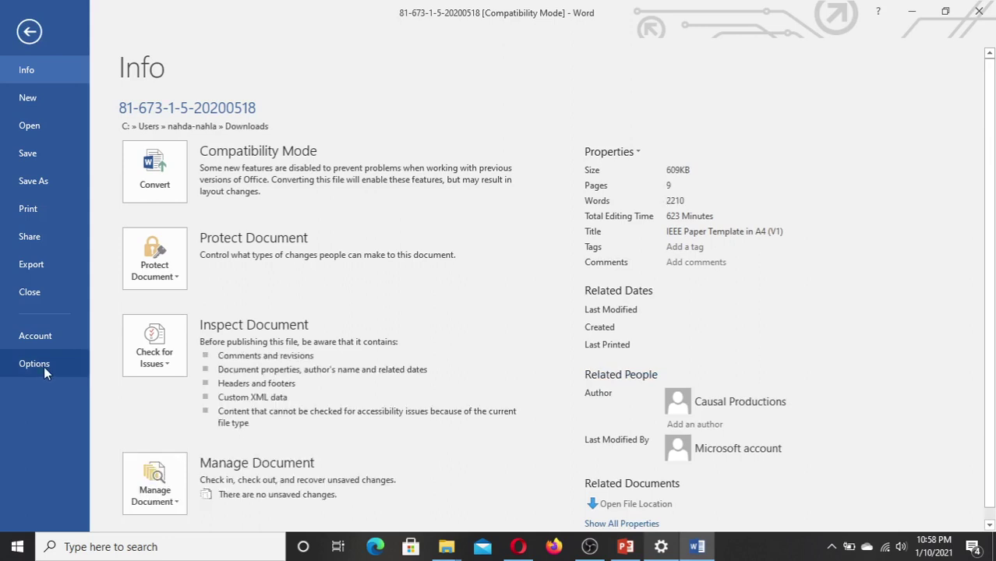
click(167, 370)
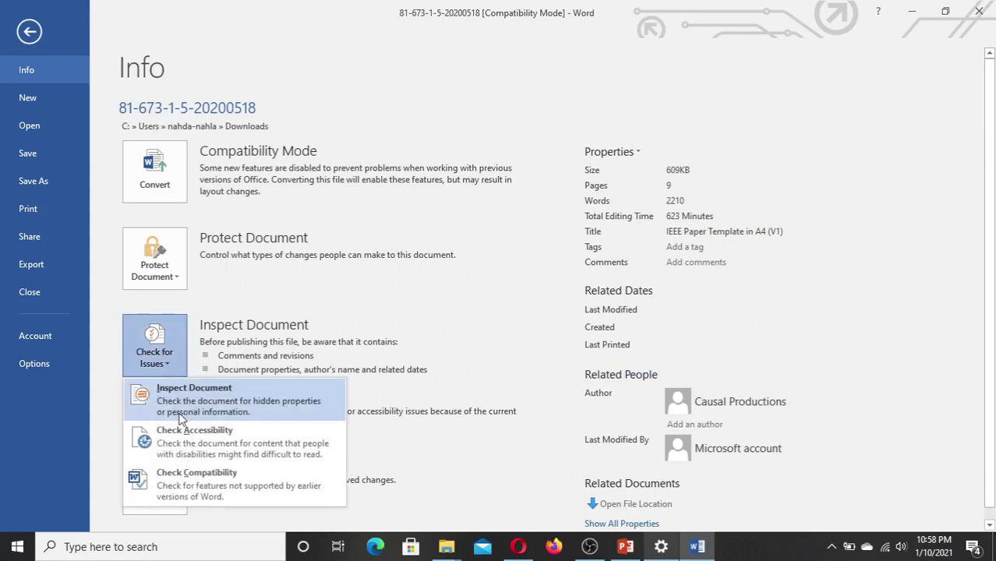
click(207, 407)
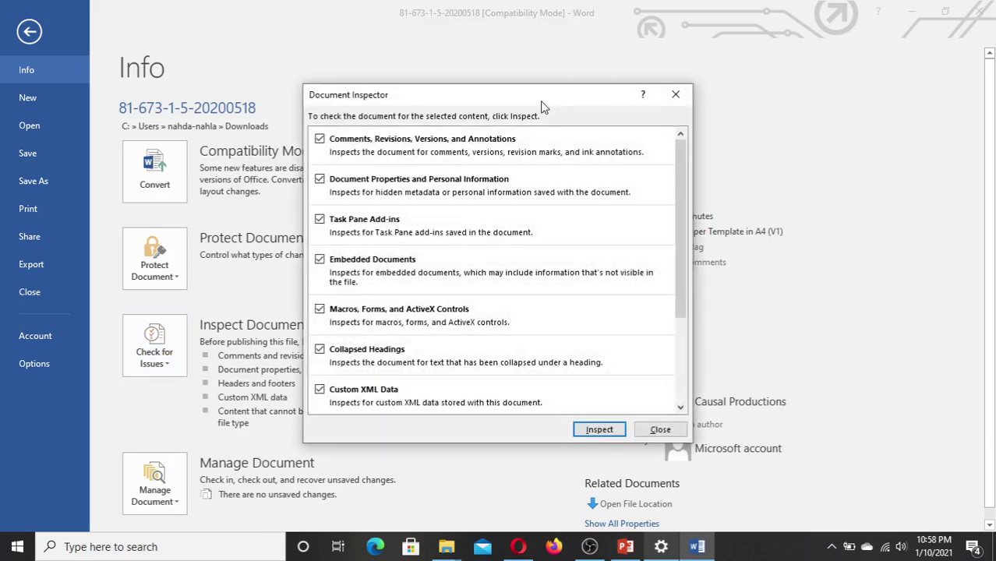
drag(542, 100, 473, 70)
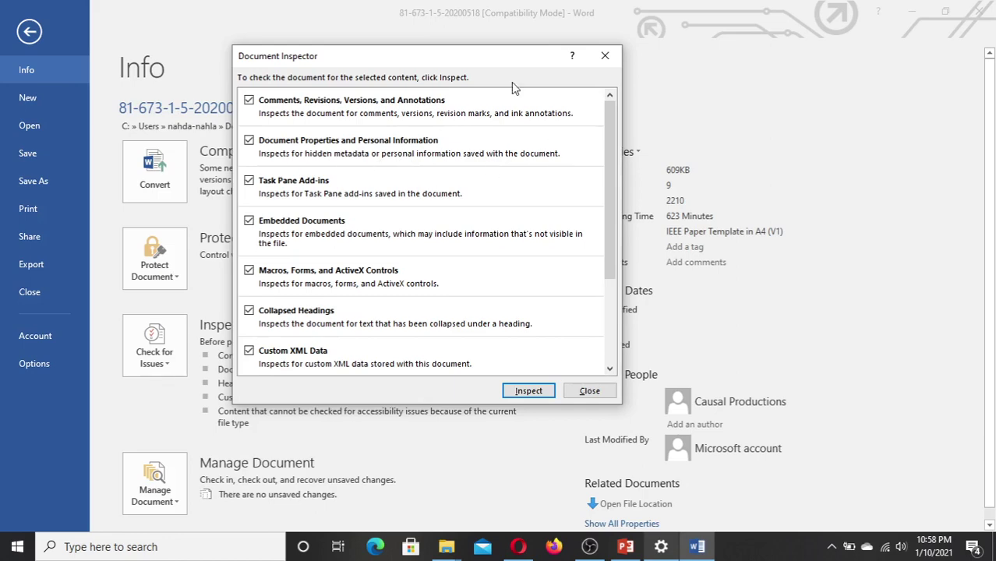
drag(466, 67, 560, 95)
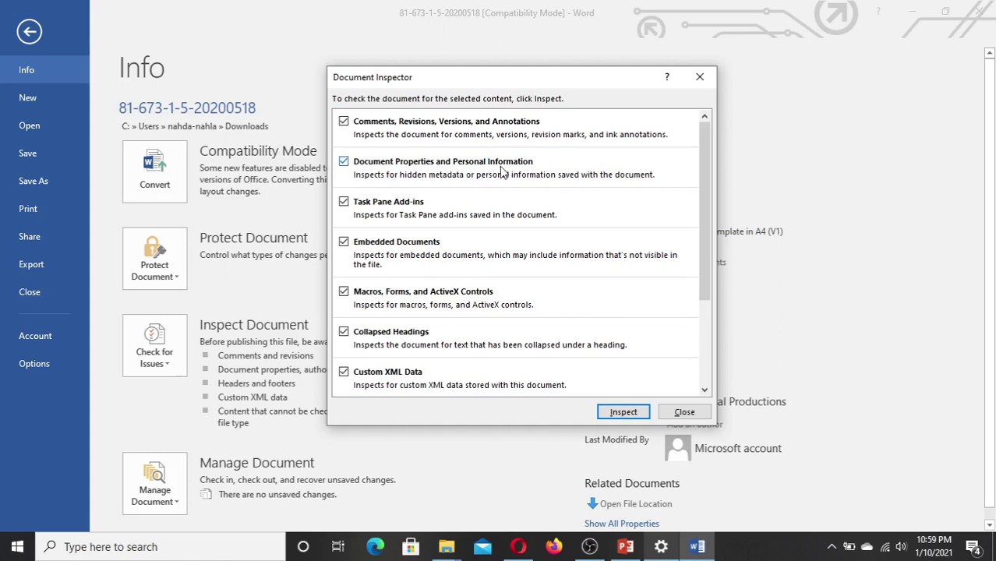
Step: Limit the inspection to Document Properties and Personal Information only, and run it
click(343, 122)
click(343, 202)
click(343, 242)
click(344, 291)
click(344, 332)
click(343, 372)
drag(704, 267, 678, 363)
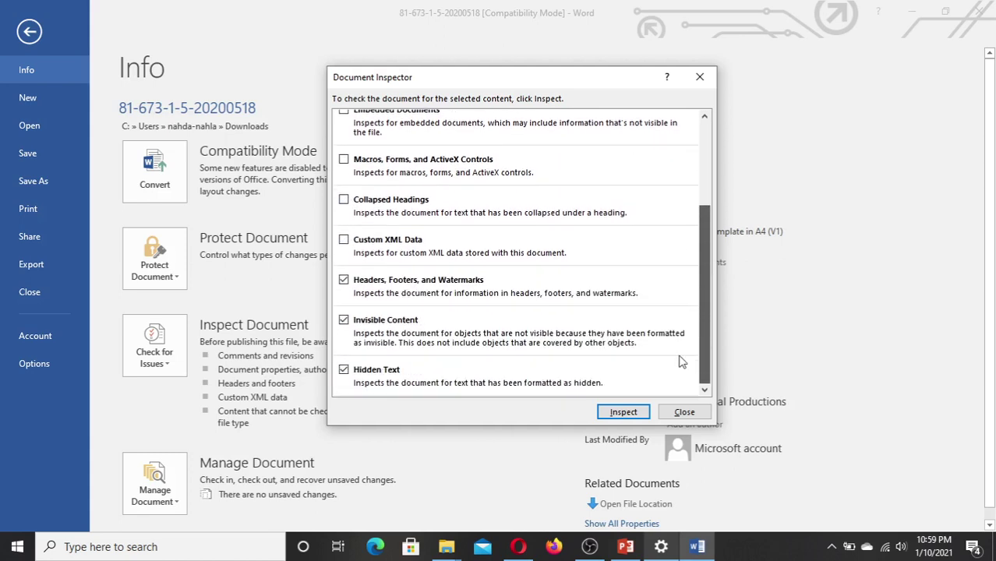
click(351, 284)
click(352, 329)
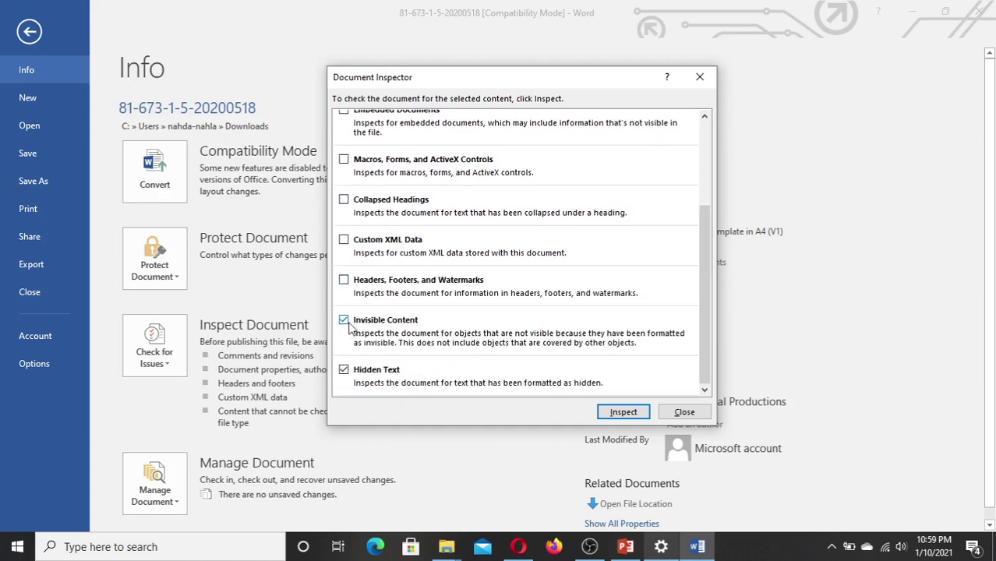
click(361, 376)
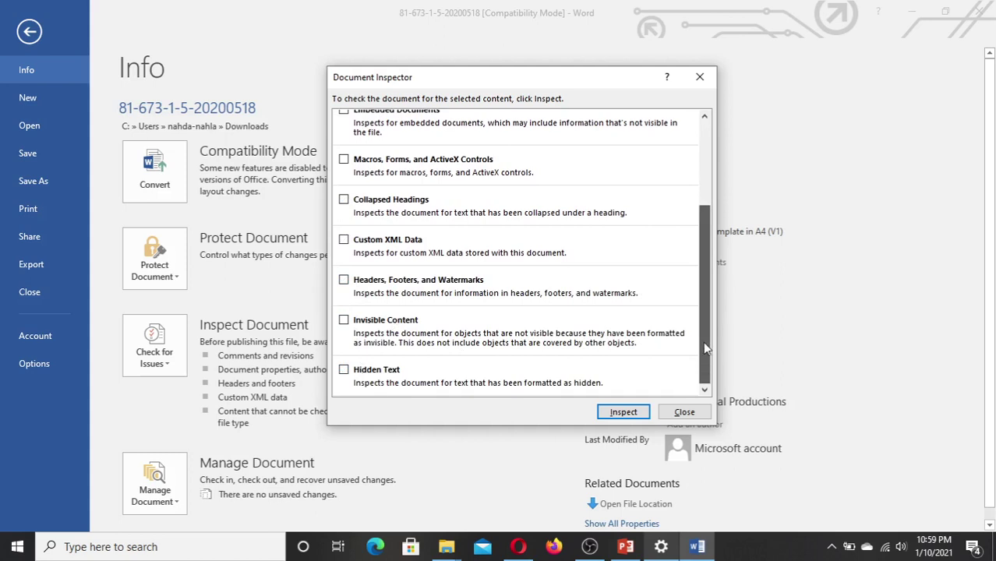
drag(703, 341, 703, 253)
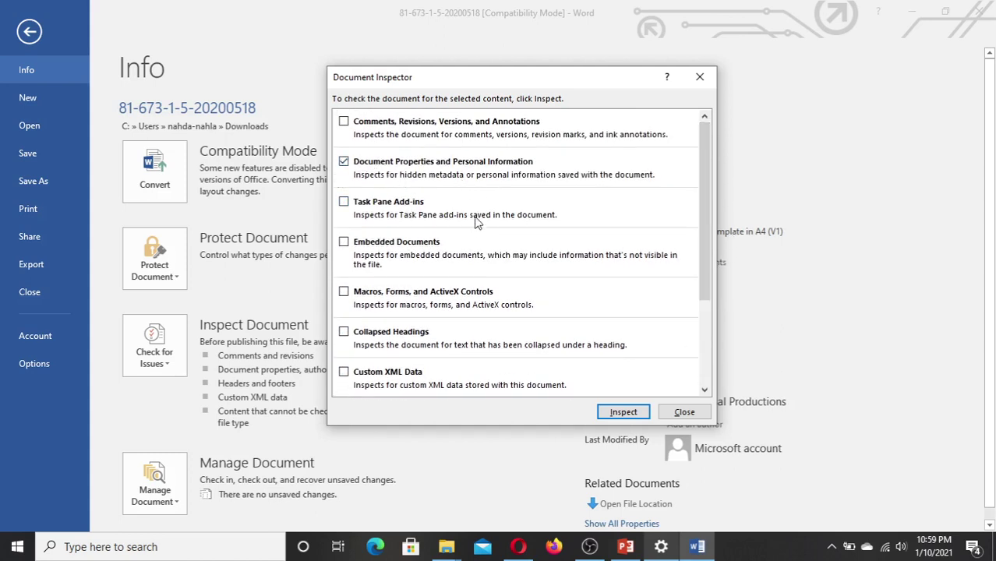
click(623, 412)
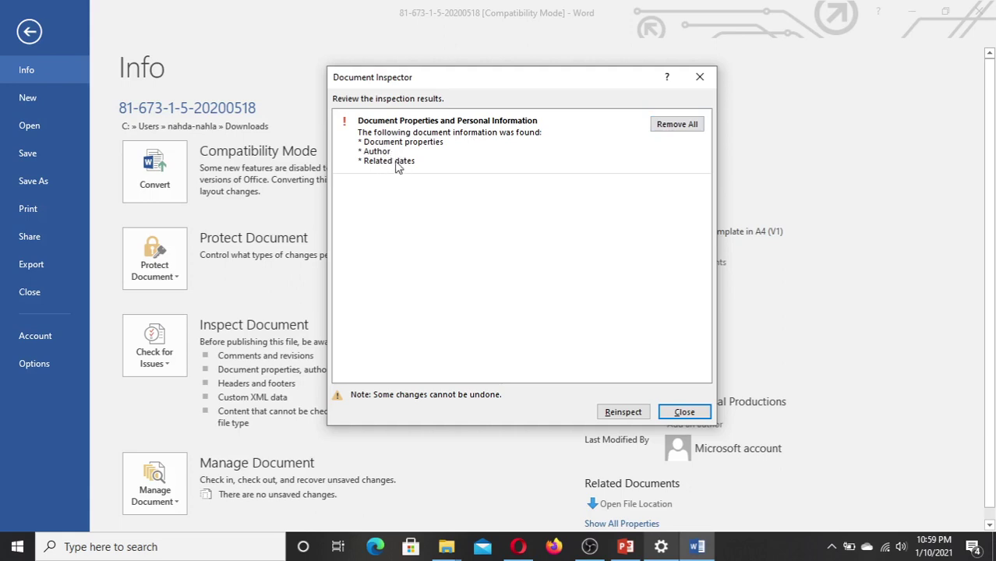
Step: Remove all the document properties and personal information found, reinspect the document, and close the inspector
click(676, 127)
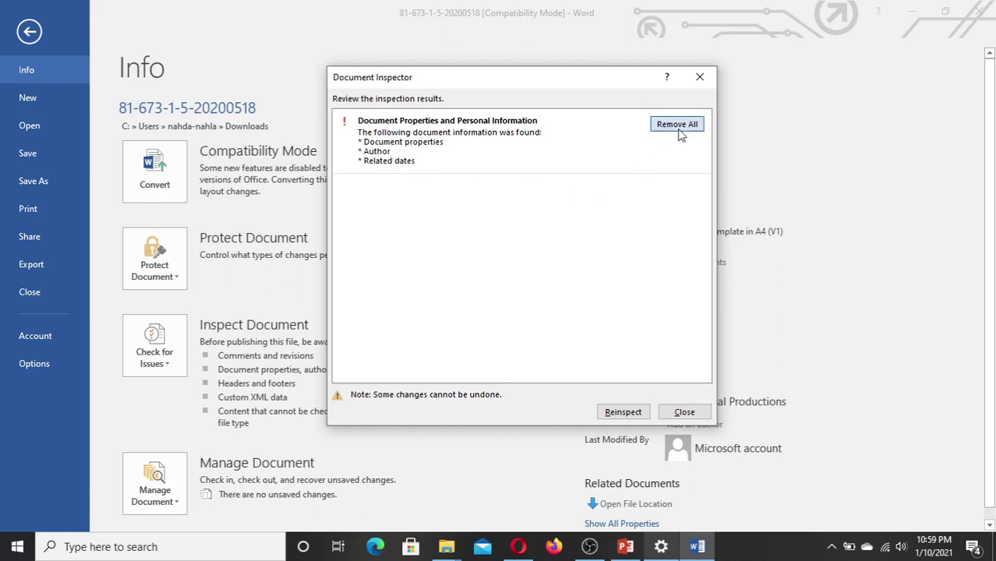
click(618, 415)
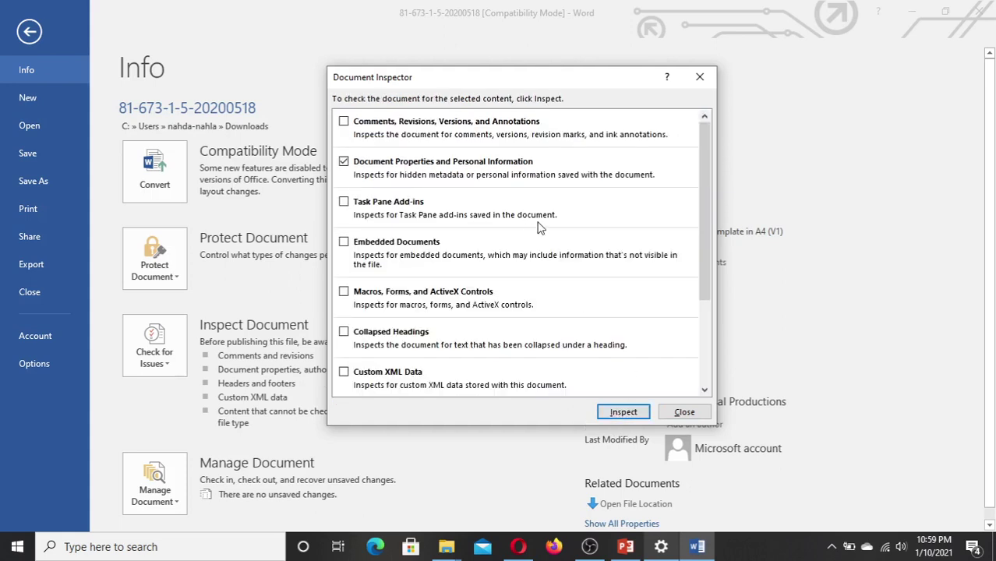
click(624, 416)
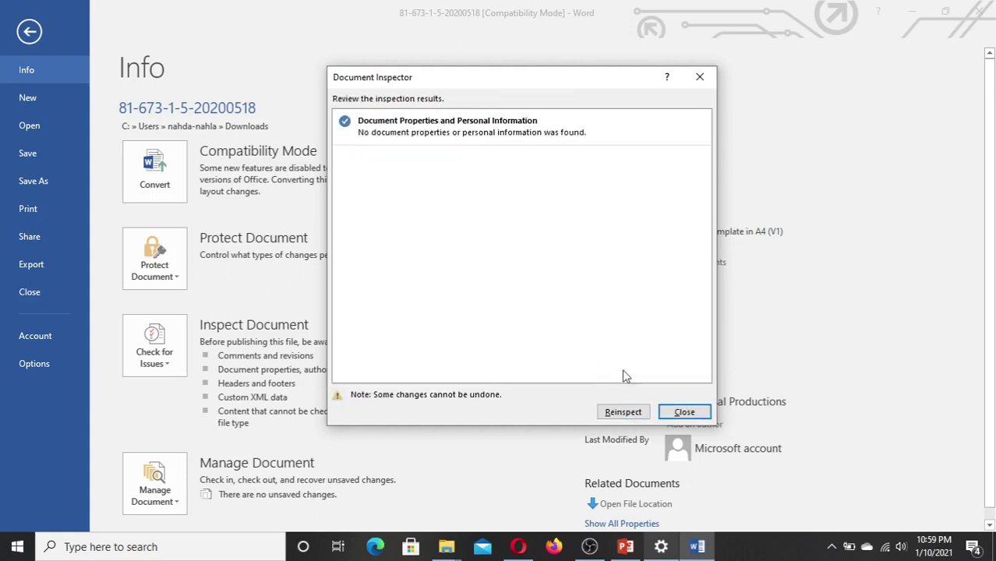
click(684, 413)
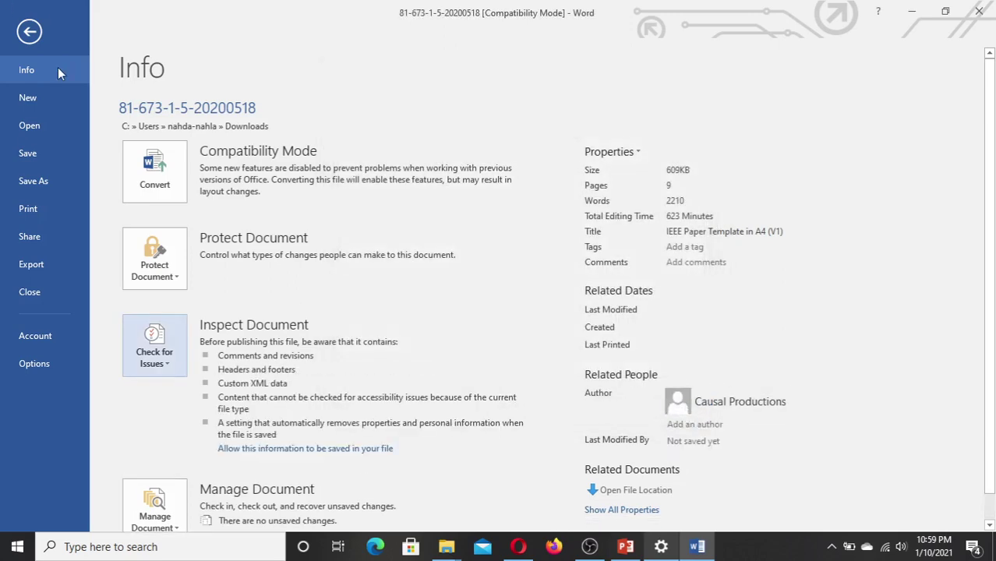
Step: Save the cleaned document and check which name the first reviewer comments on page 2 carry
click(29, 32)
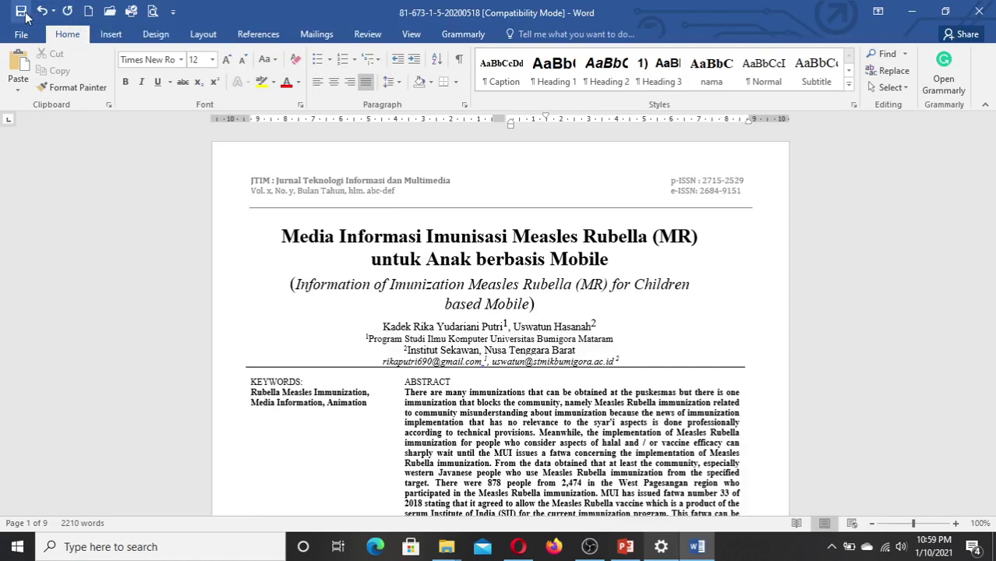
key(ctrl+s)
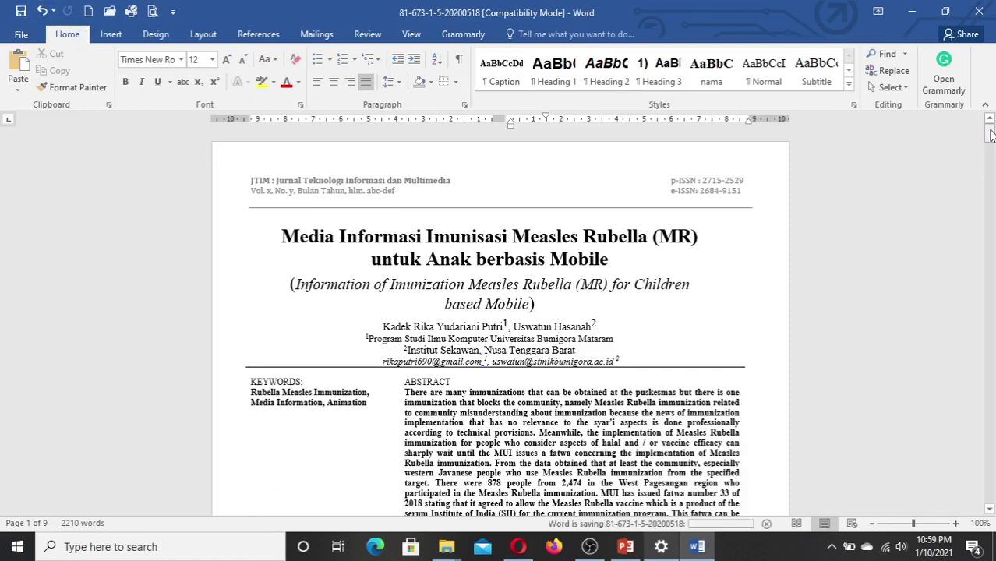
scroll(991, 151, down, 10)
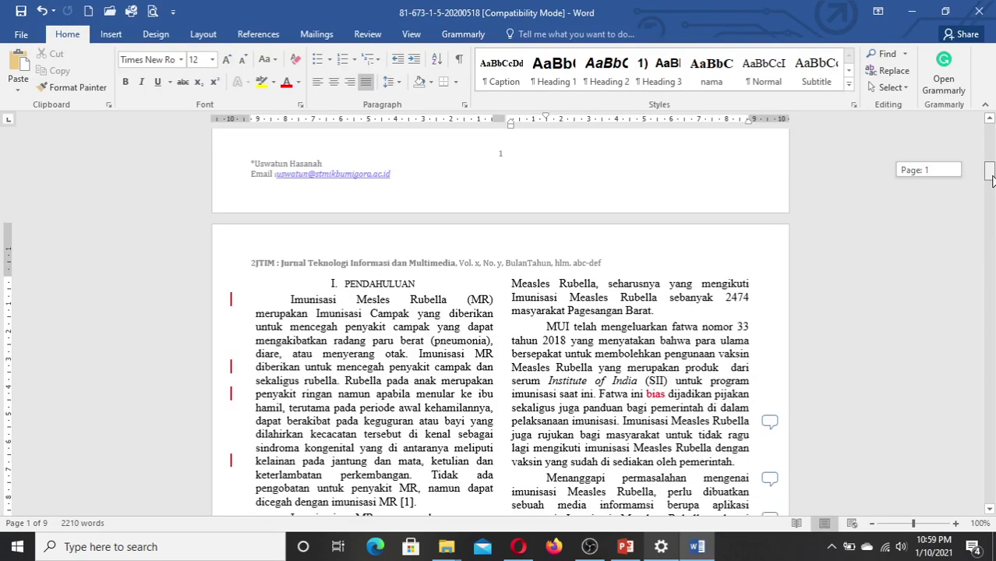
click(769, 424)
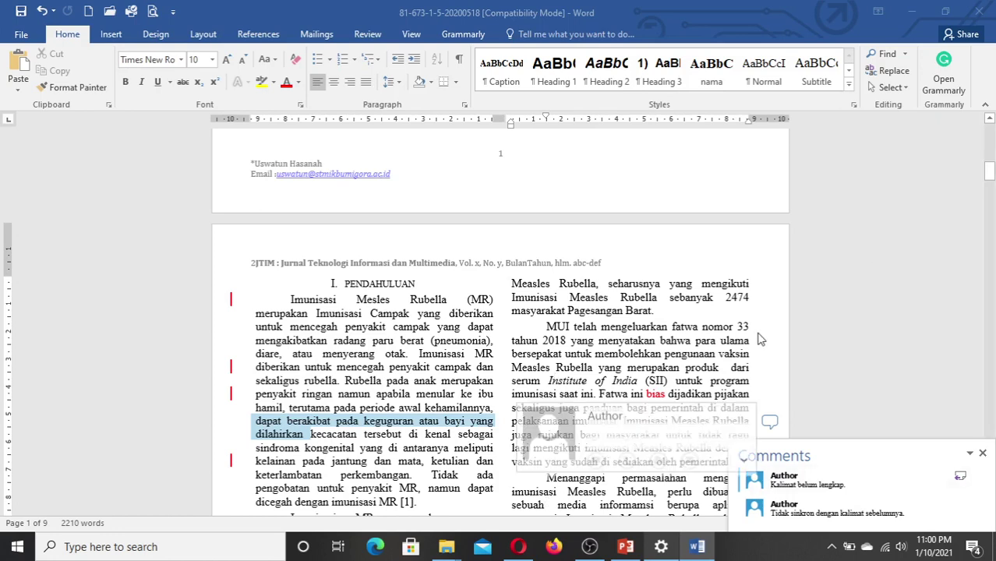
Step: Minimise the cleaned manuscript and close the Downloads folder window to return to the journal site in the browser
click(691, 297)
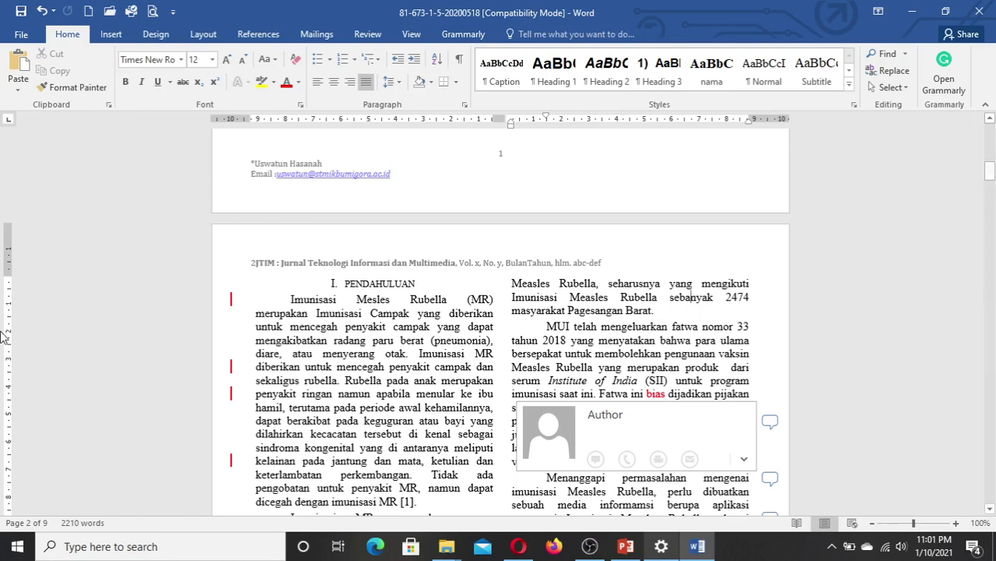
click(910, 11)
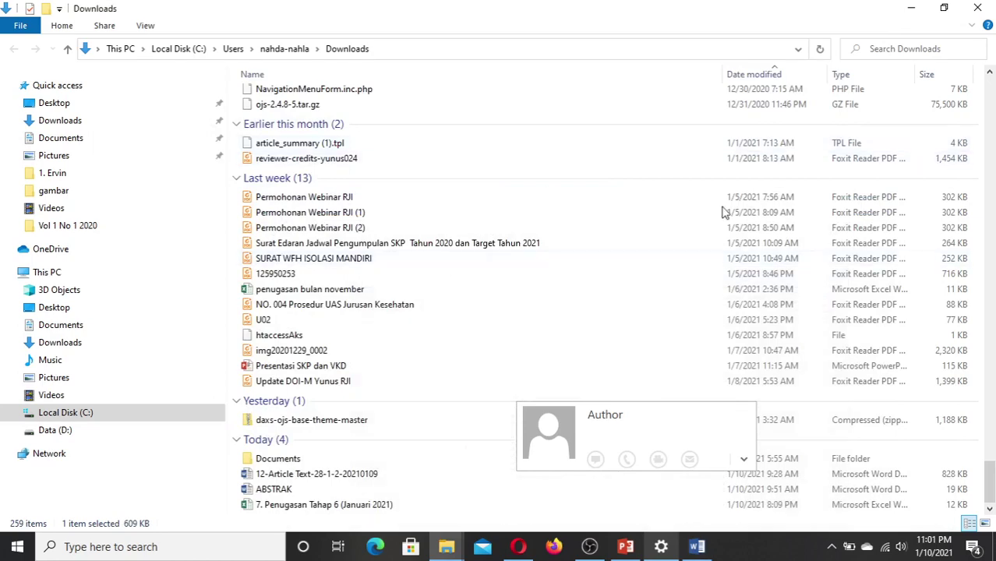
click(977, 8)
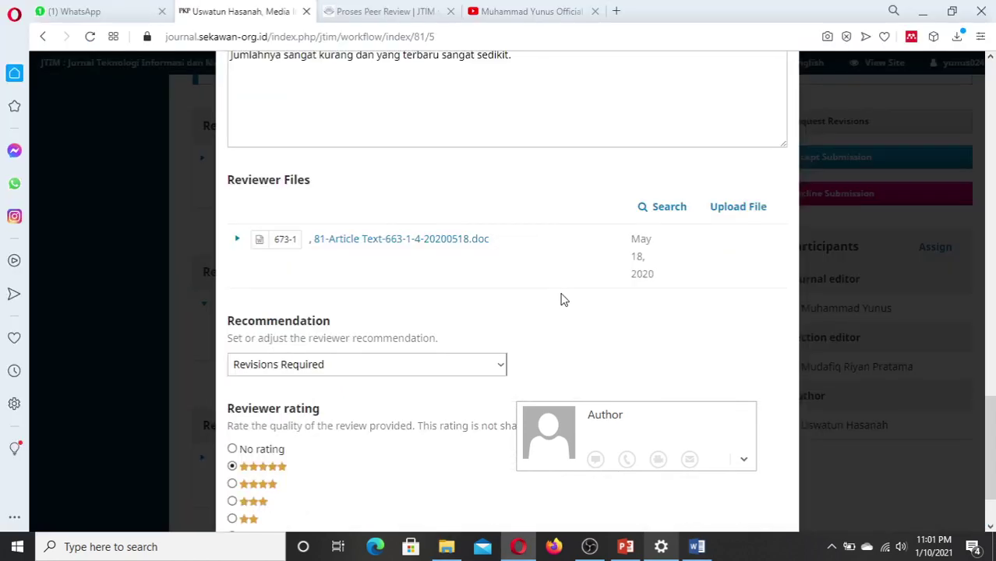
Step: Close the review details of the Measles Rubella article and return to the submission's Round 1 review page
drag(993, 422, 992, 242)
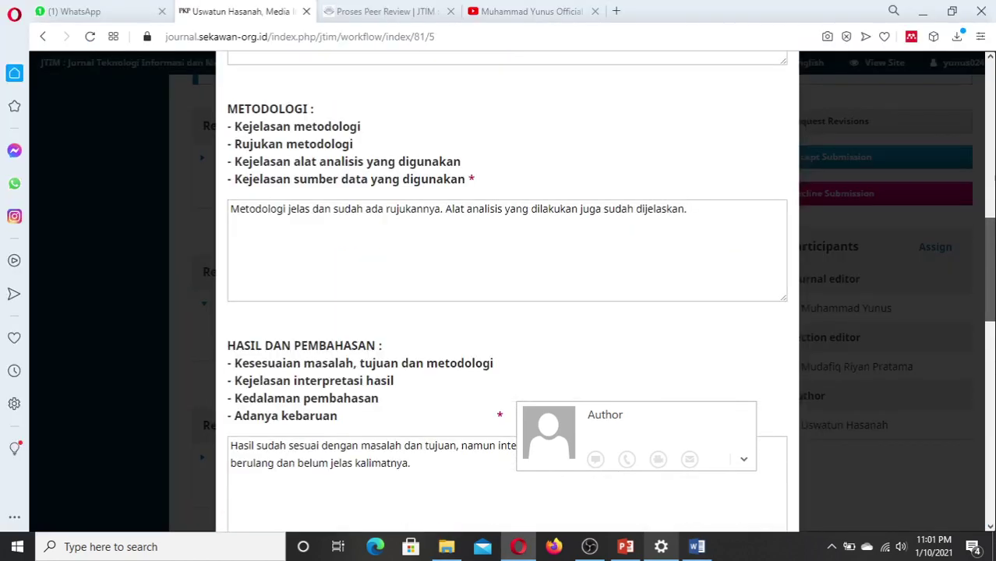
scroll(992, 233, up, 5)
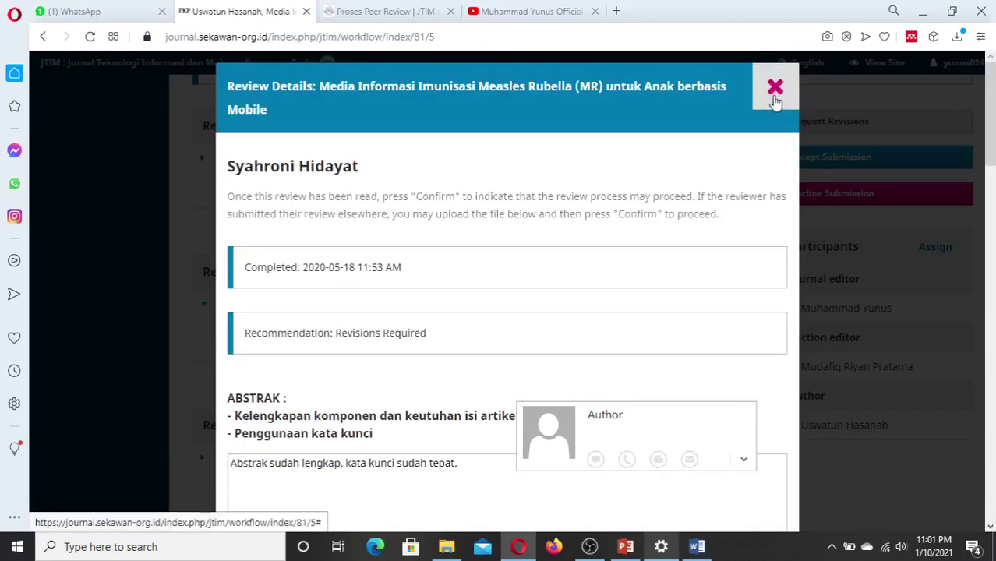
key(Escape)
drag(991, 243, 991, 133)
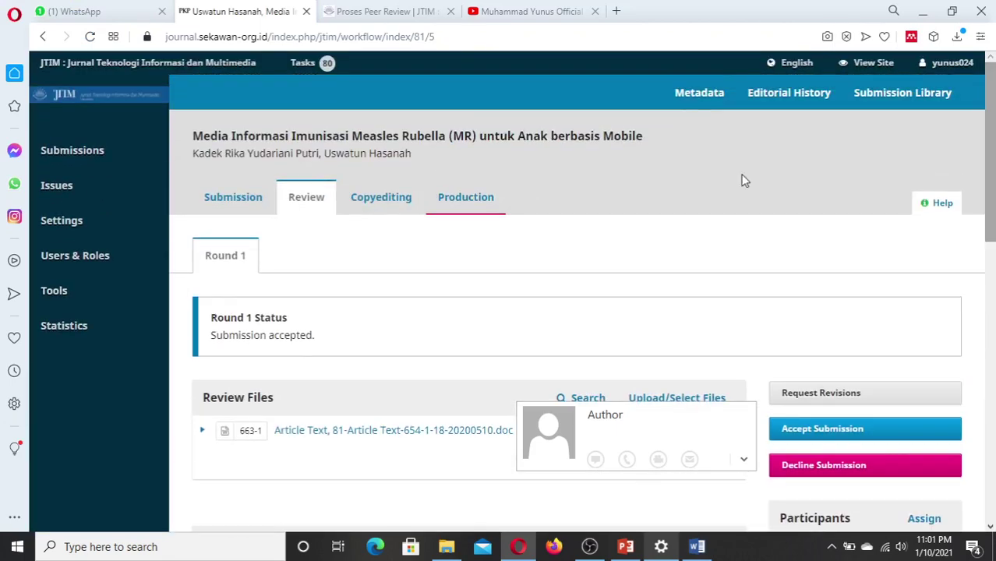
Step: View the journal's list of all active submissions and switch to the open Proses Peer Review page
click(104, 154)
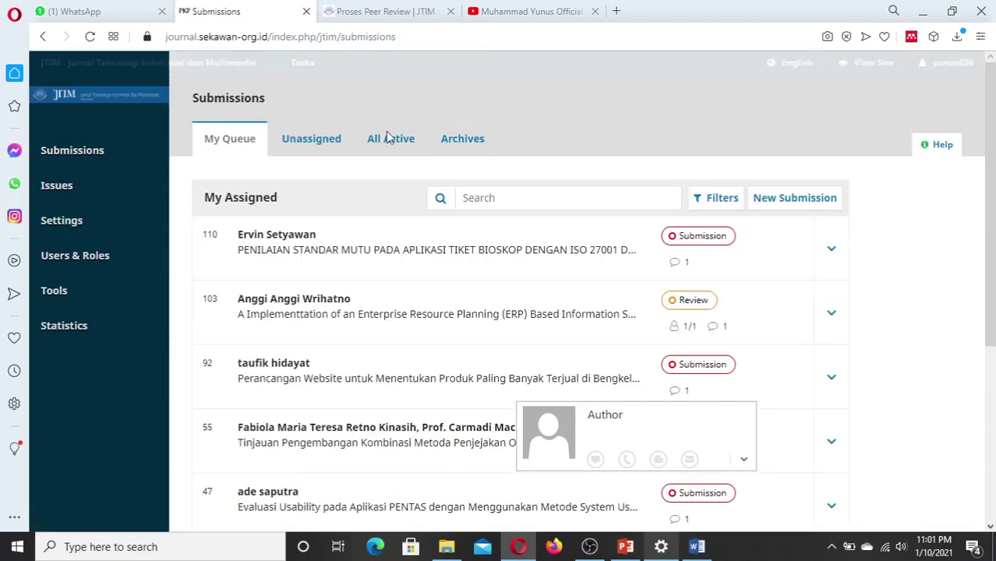
click(400, 144)
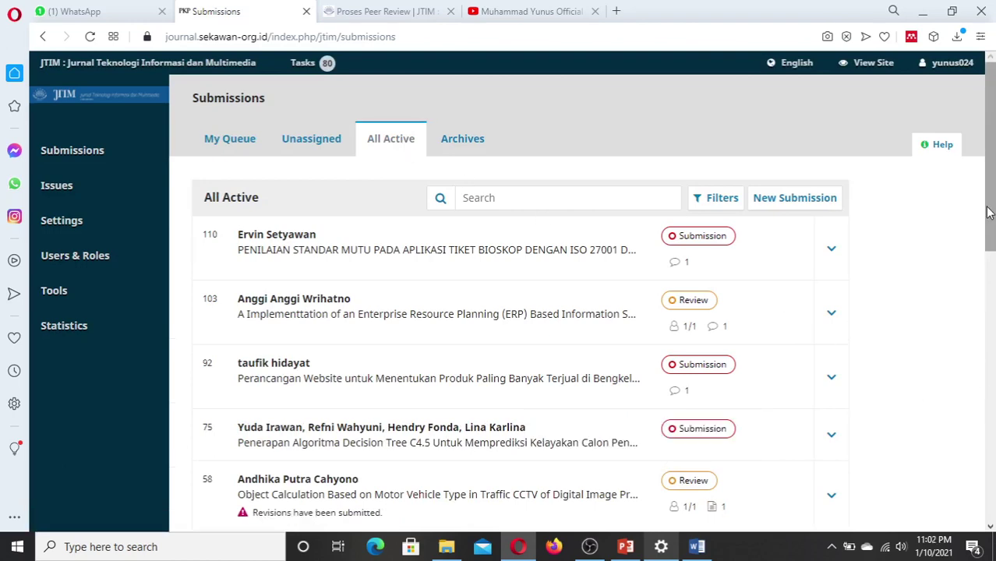
mouse_move(990, 213)
mouse_down()
mouse_move(993, 395)
mouse_move(994, 226)
mouse_up()
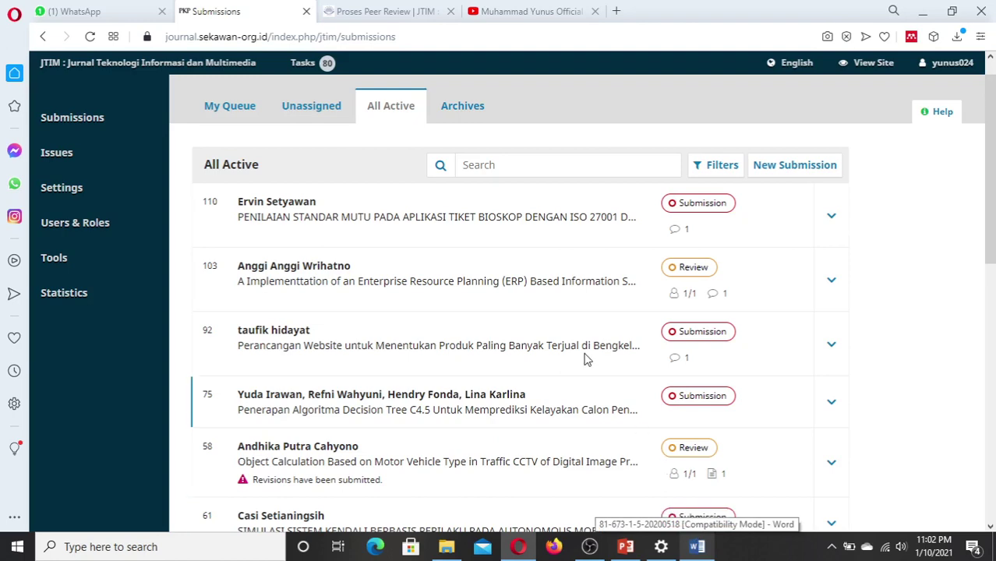
click(395, 12)
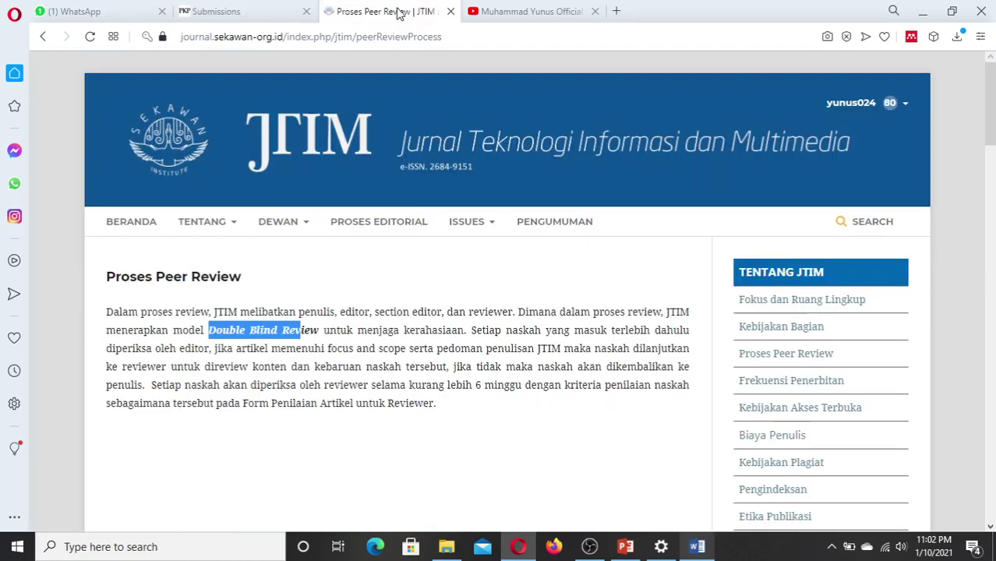